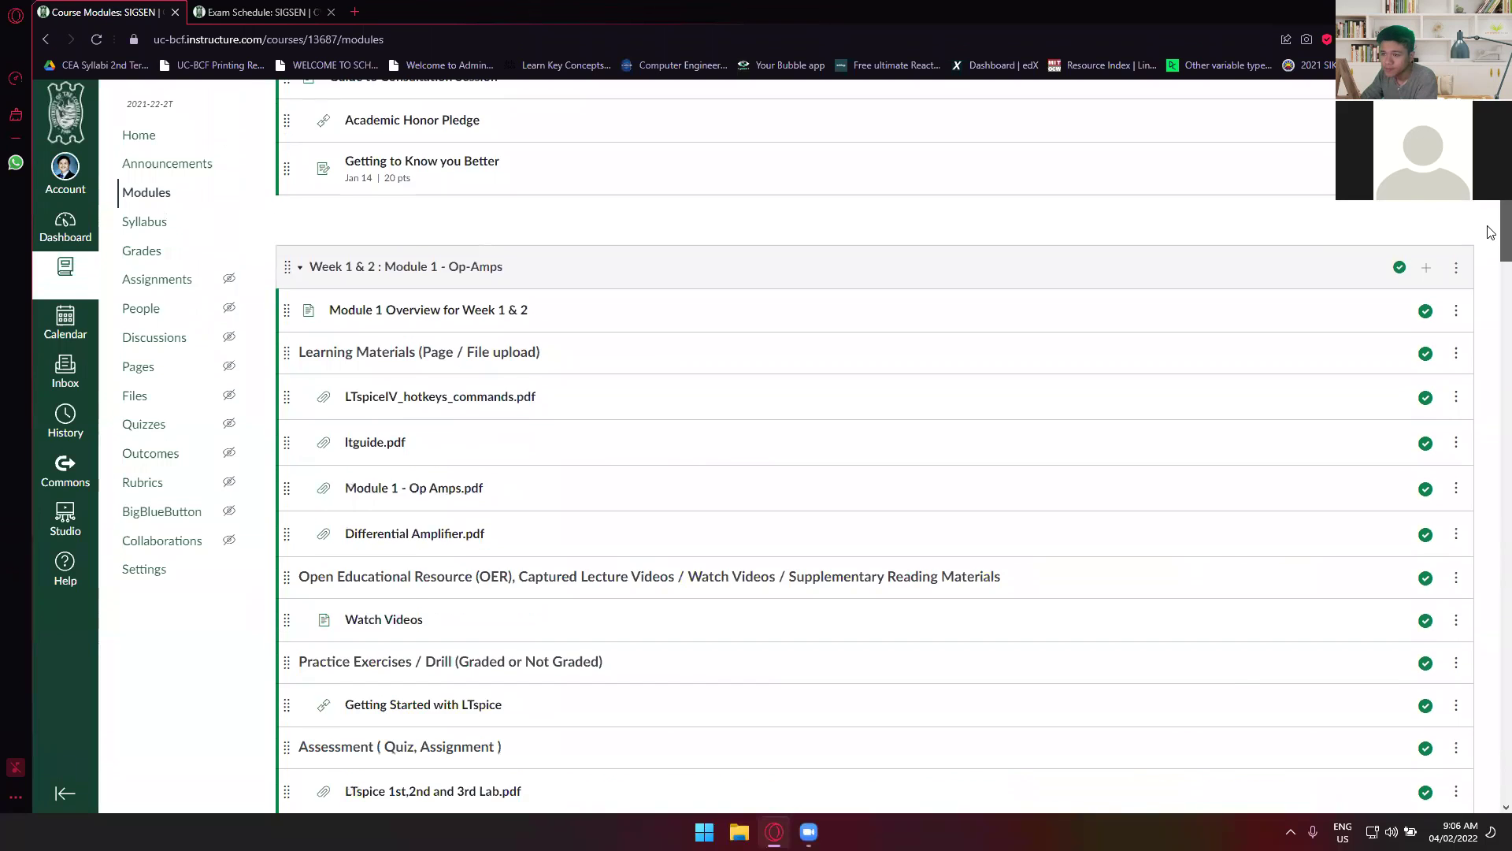
scroll(1491, 237, "down", 2)
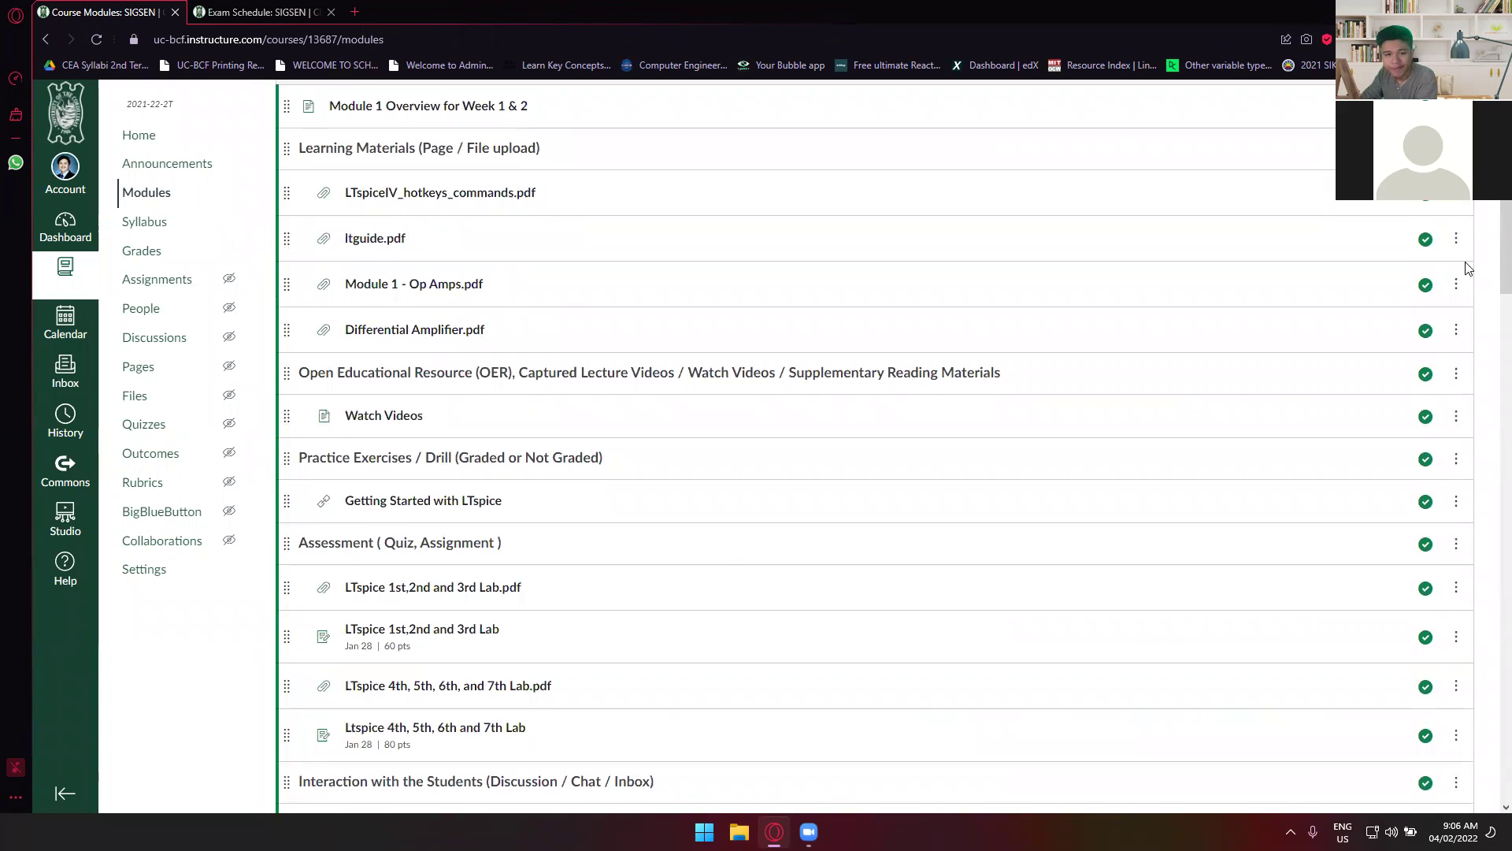
scroll(1487, 273, "up", 1)
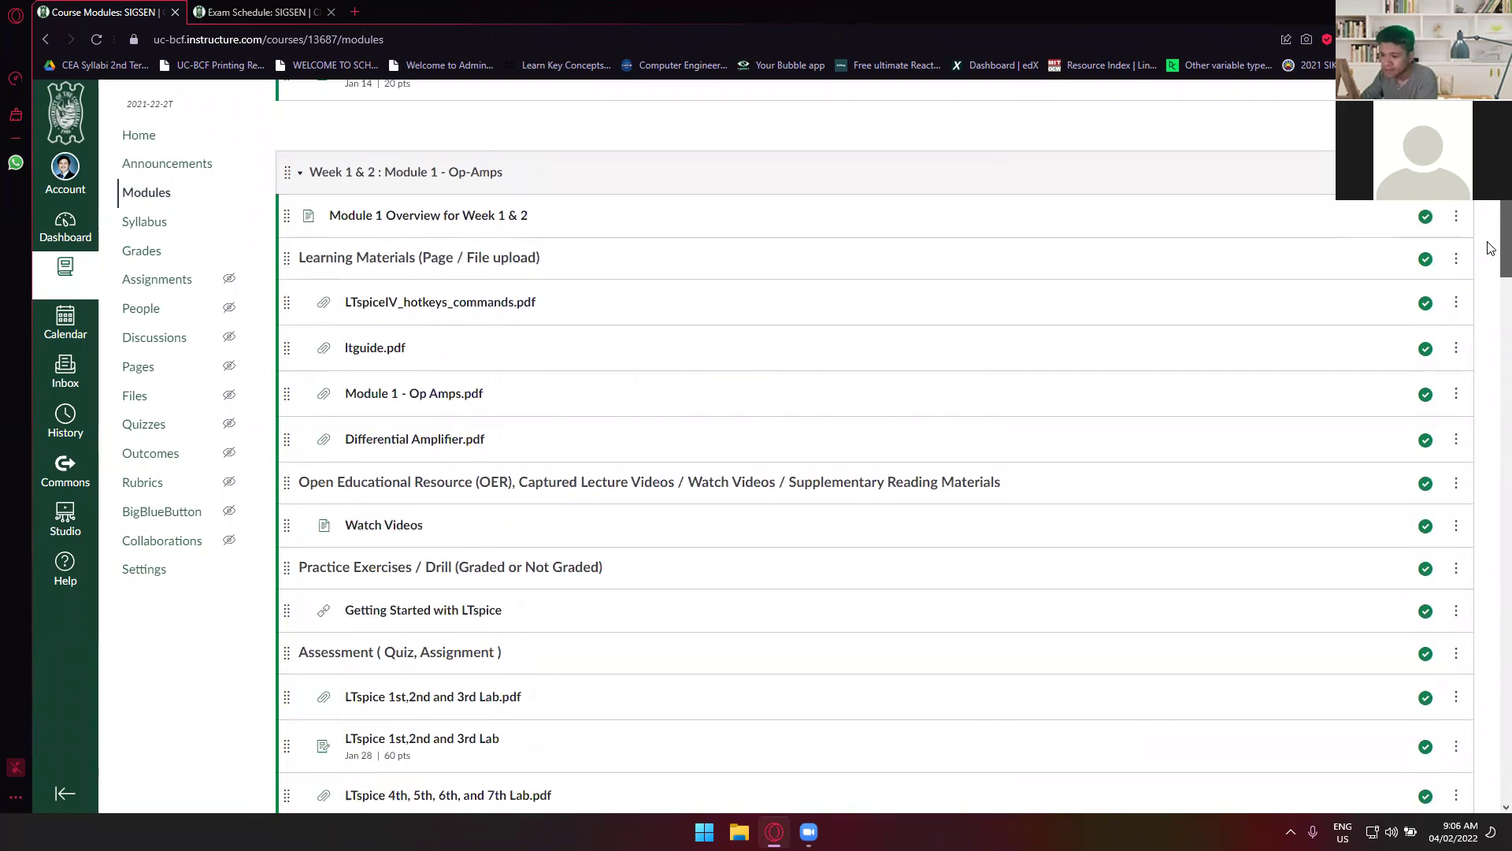
scroll(1491, 272, "down", 2)
scroll(1491, 319, "down", 2)
scroll(1491, 354, "down", 2)
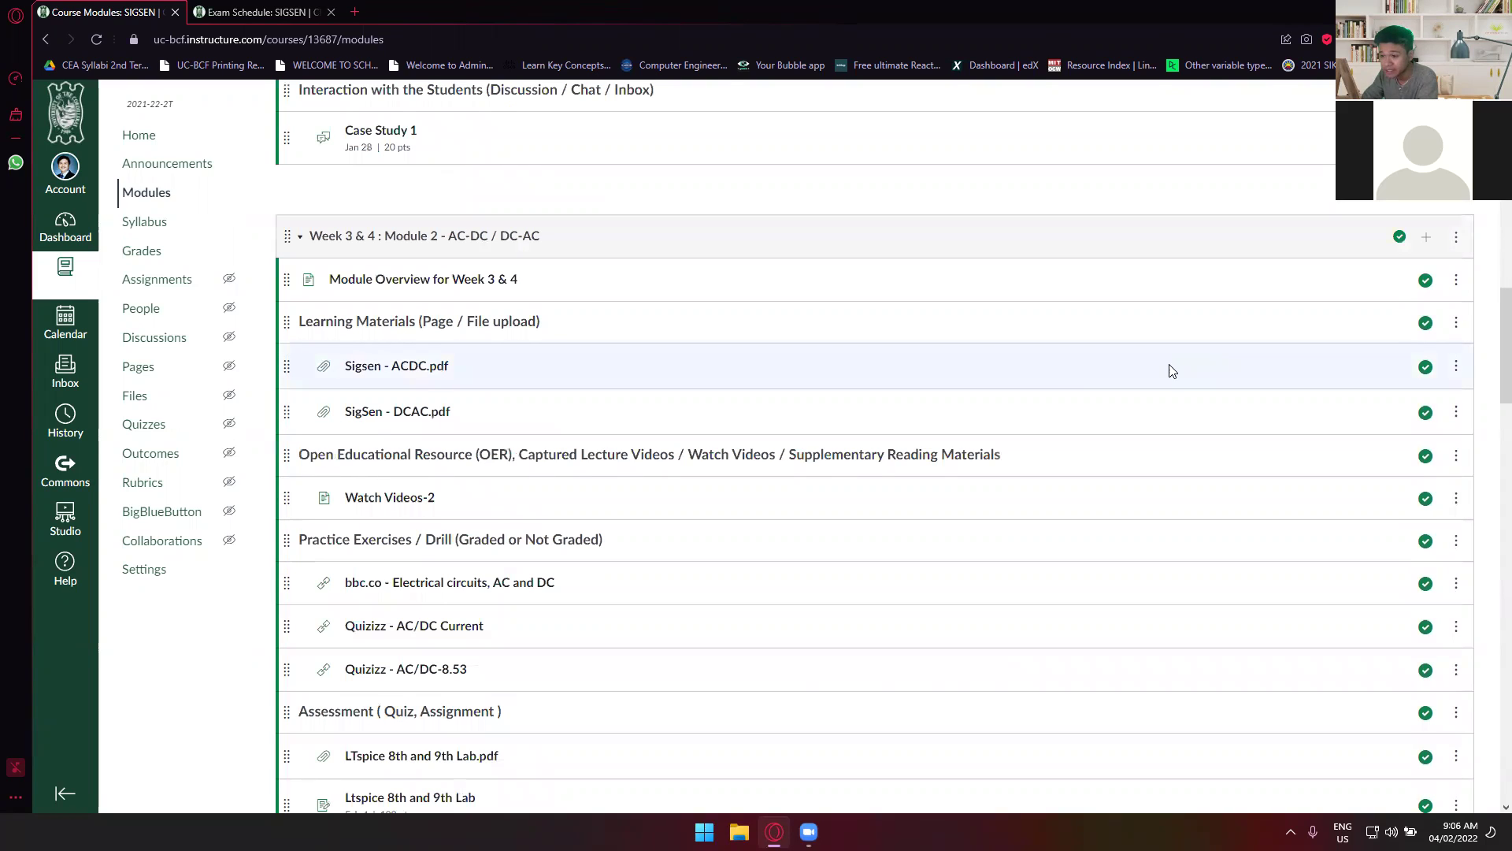
scroll(1490, 364, "down", 1)
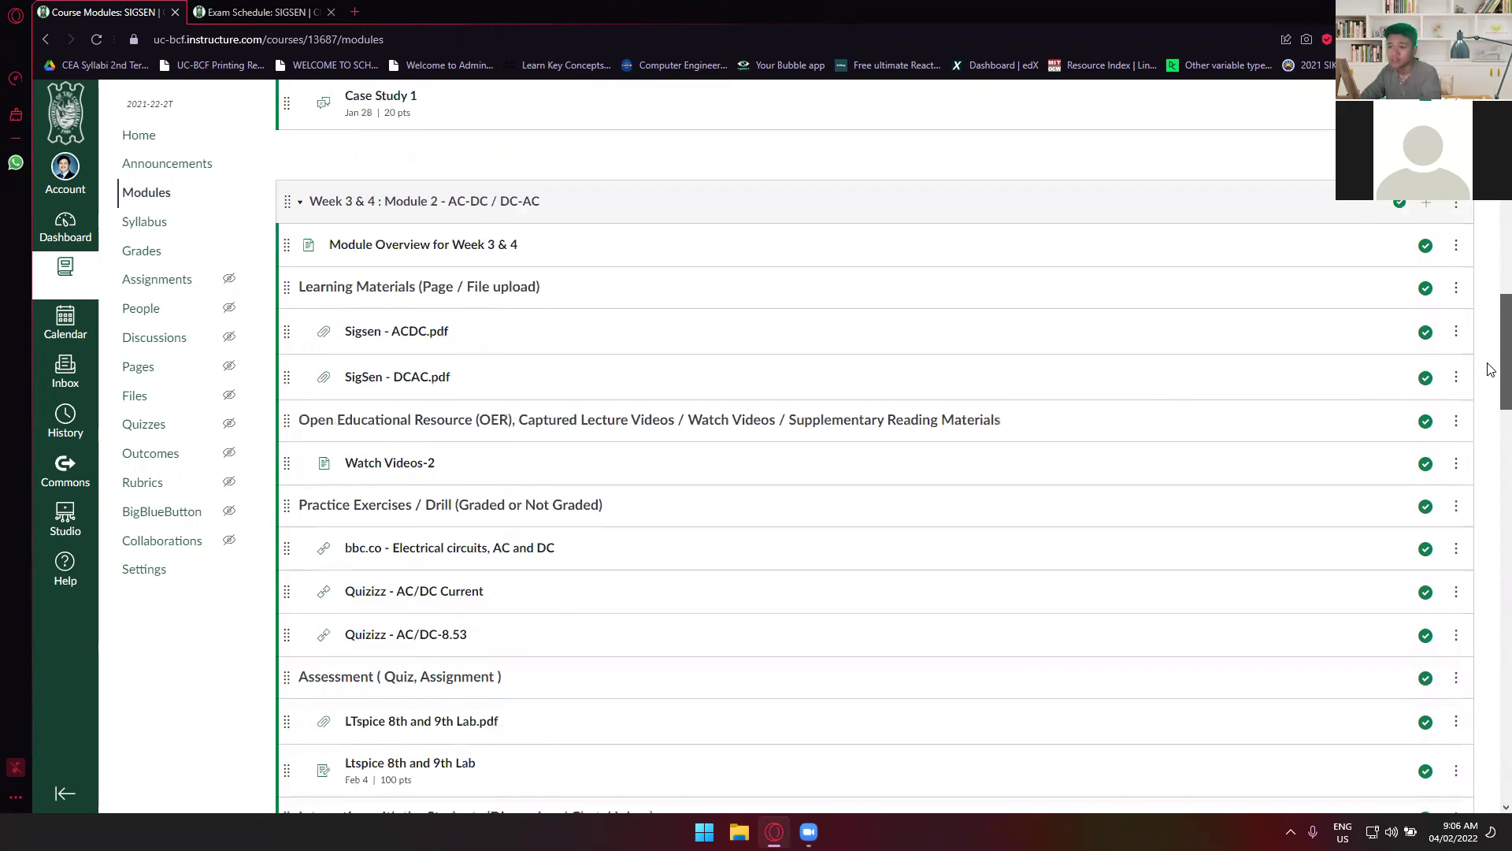
scroll(1490, 365, "up", 2)
scroll(1490, 319, "up", 2)
scroll(1490, 284, "up", 1)
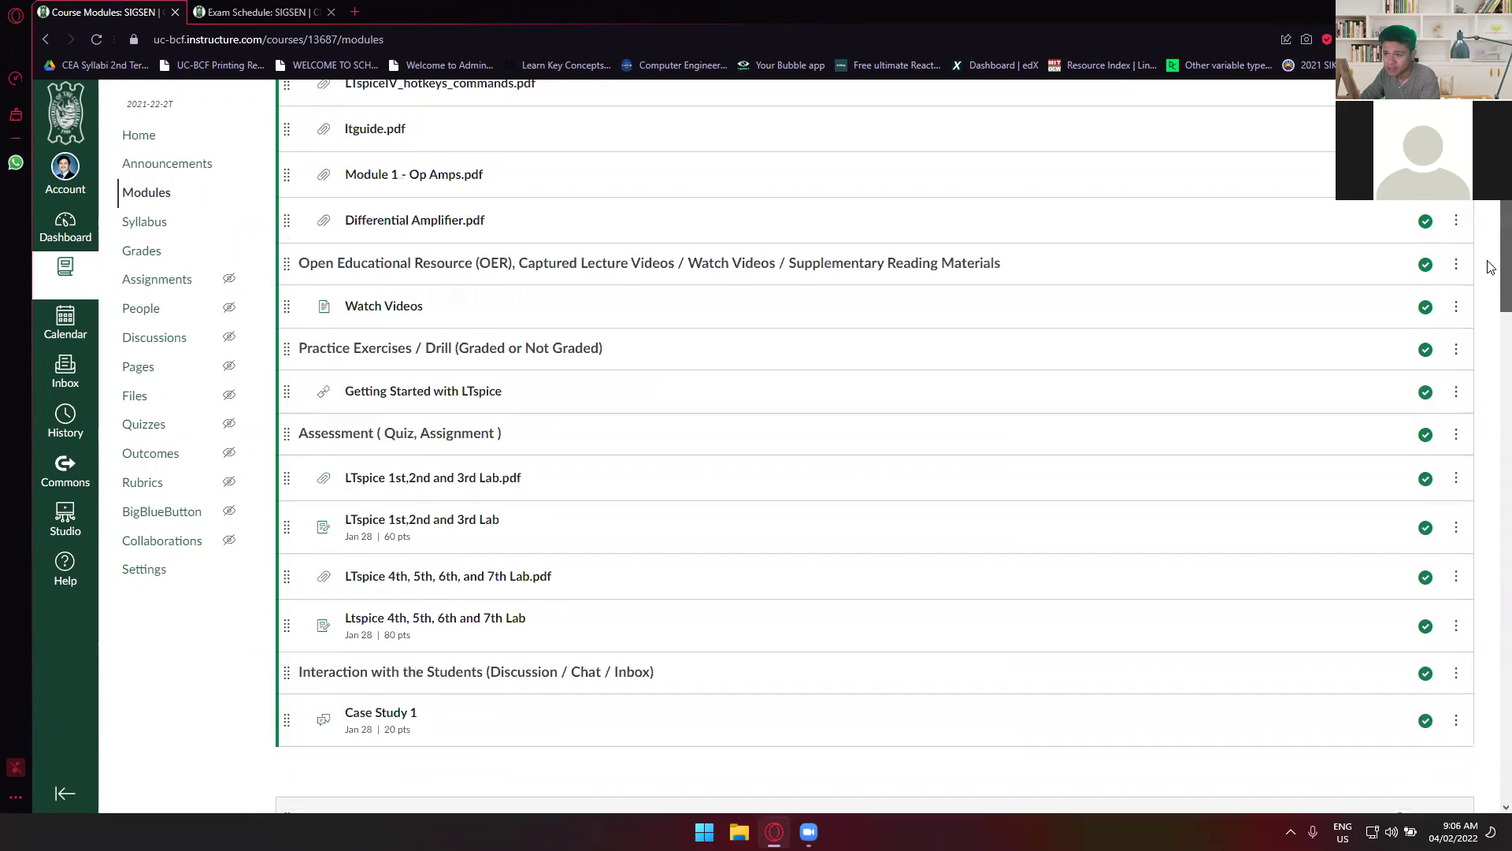
scroll(1491, 255, "up", 1)
scroll(1489, 295, "down", 3)
scroll(1489, 354, "down", 4)
scroll(1489, 398, "up", 1)
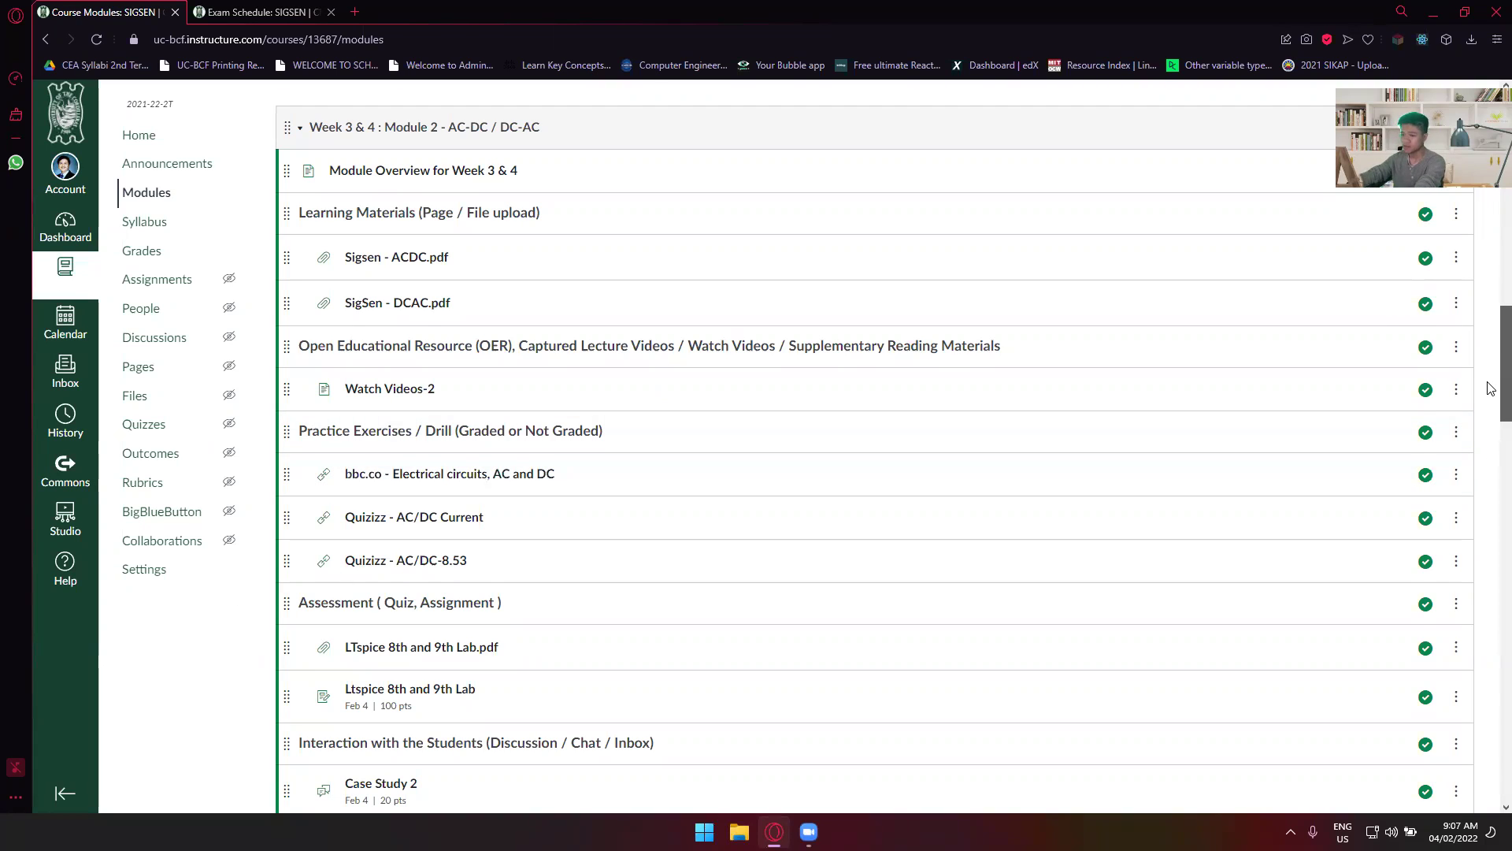
scroll(1488, 387, "down", 1)
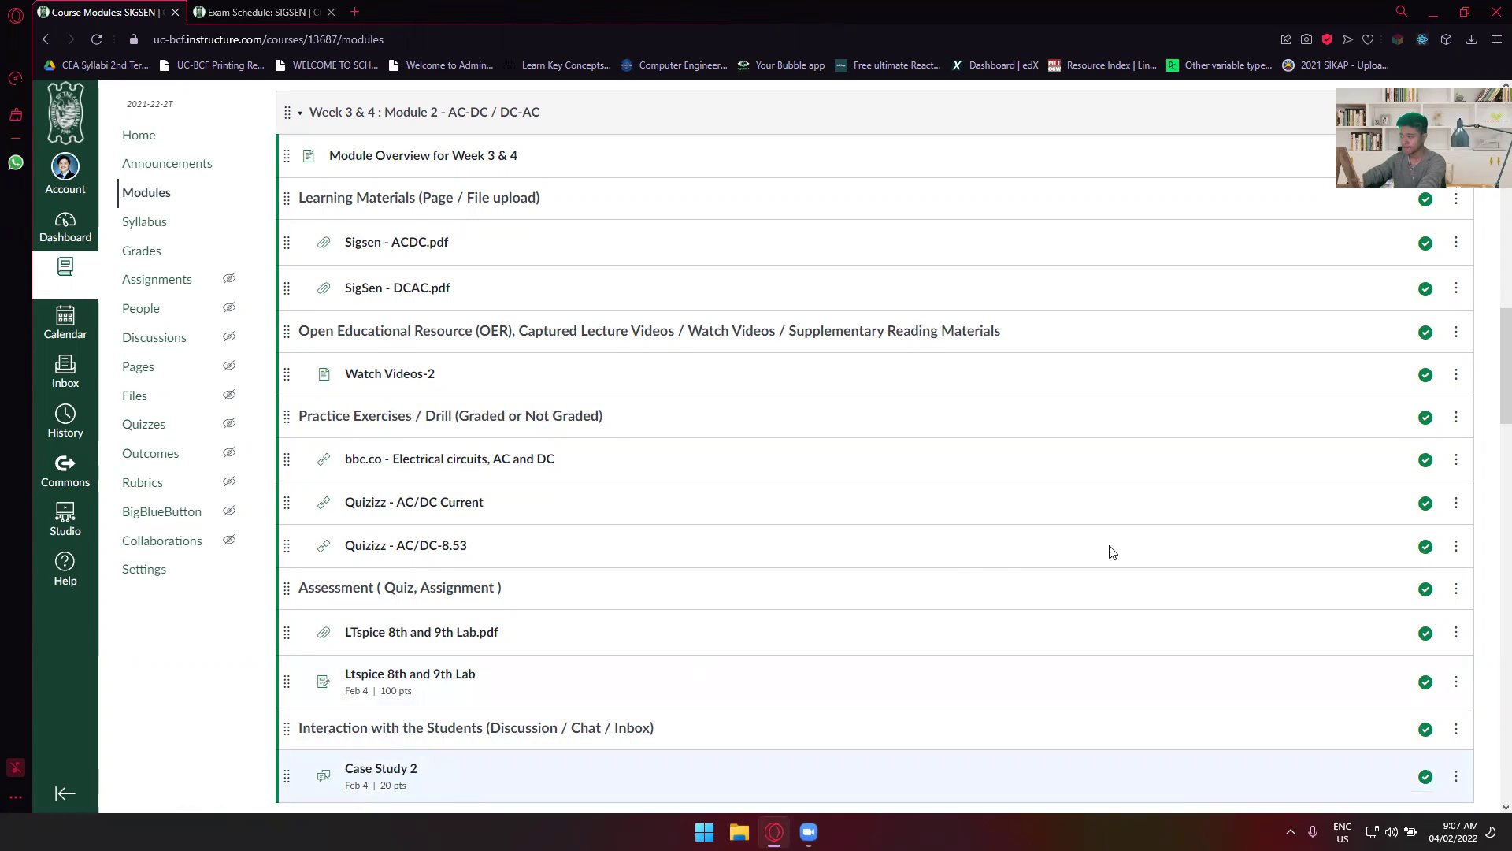
scroll(1489, 373, "up", 1)
scroll(1488, 374, "up", 5)
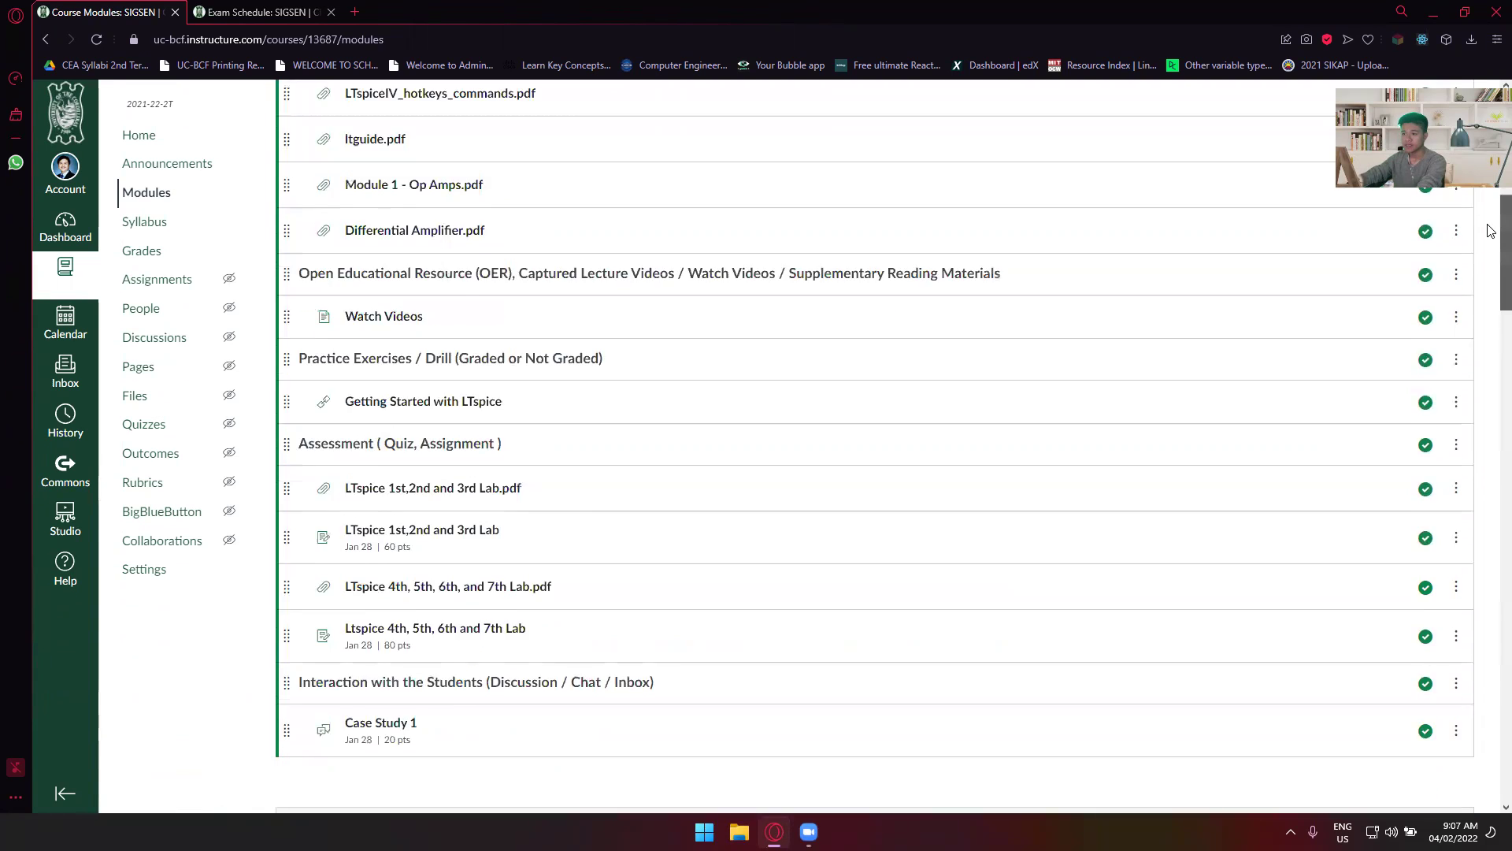
scroll(1489, 374, "down", 4)
scroll(1489, 373, "down", 1)
left_click(254, 13)
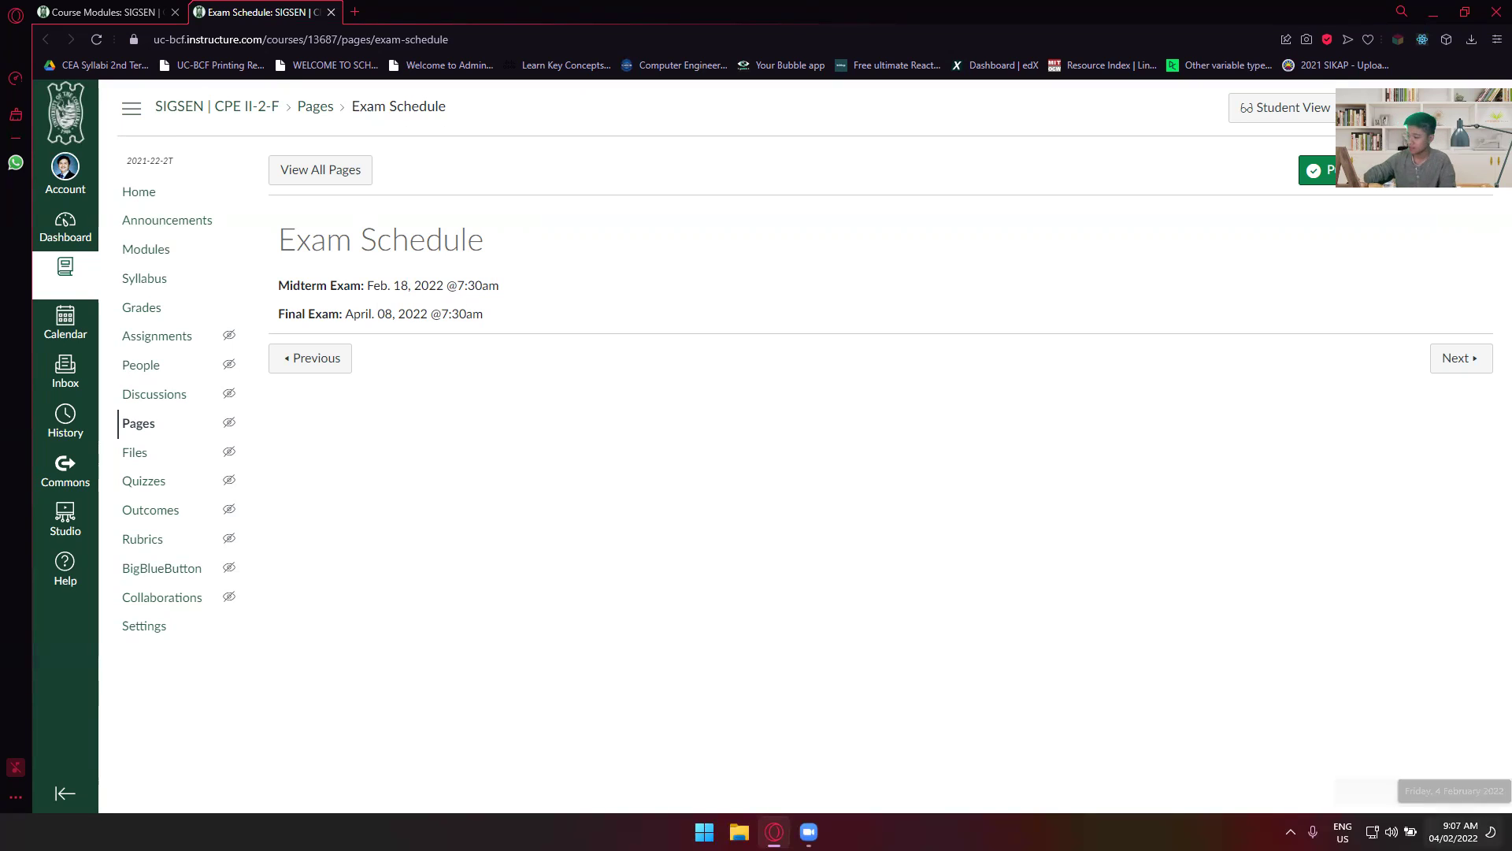
left_click(1453, 831)
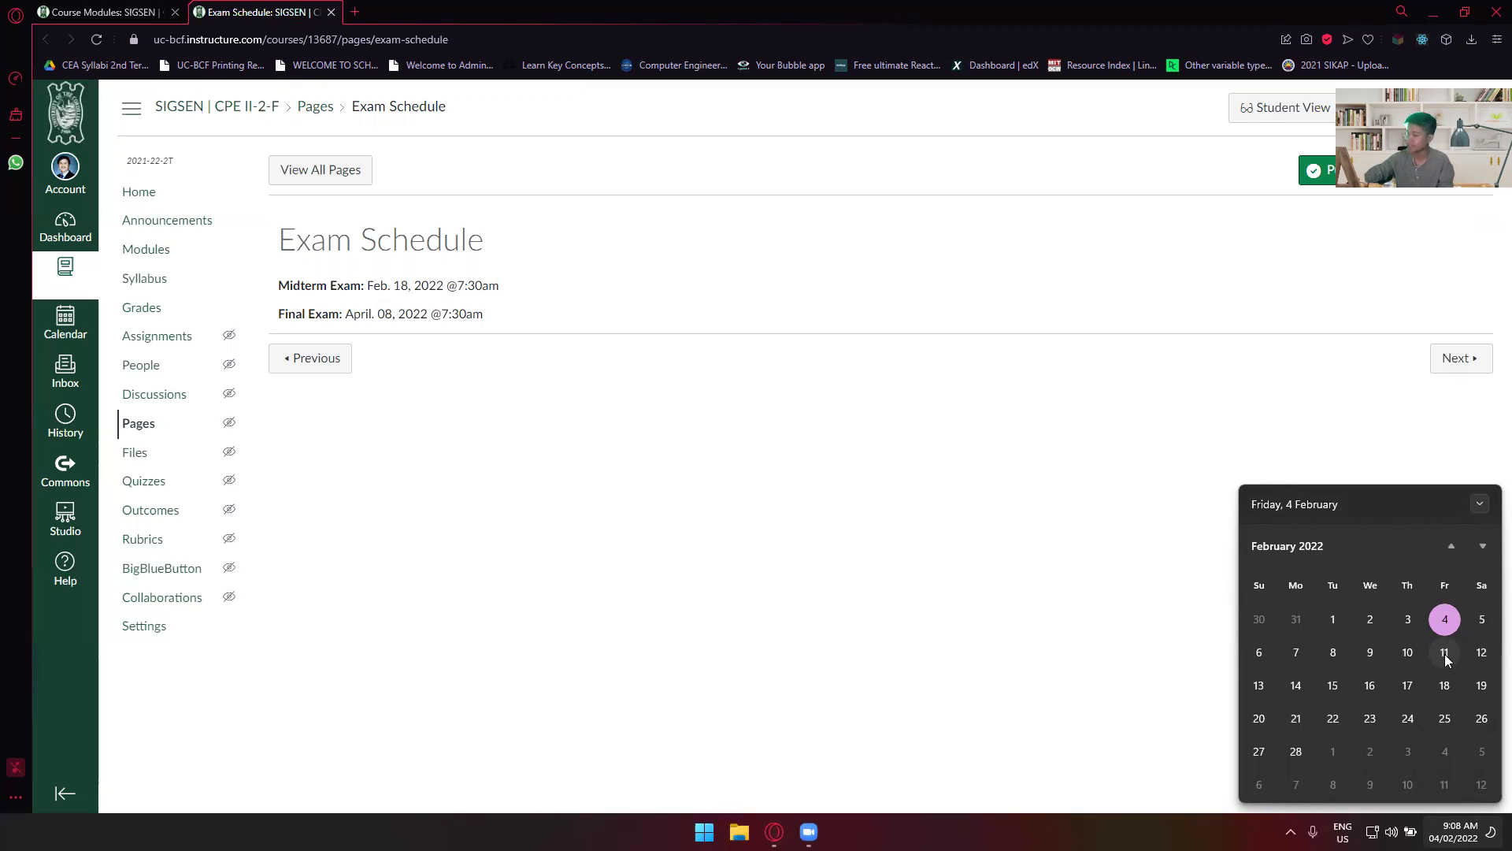
left_click(945, 589)
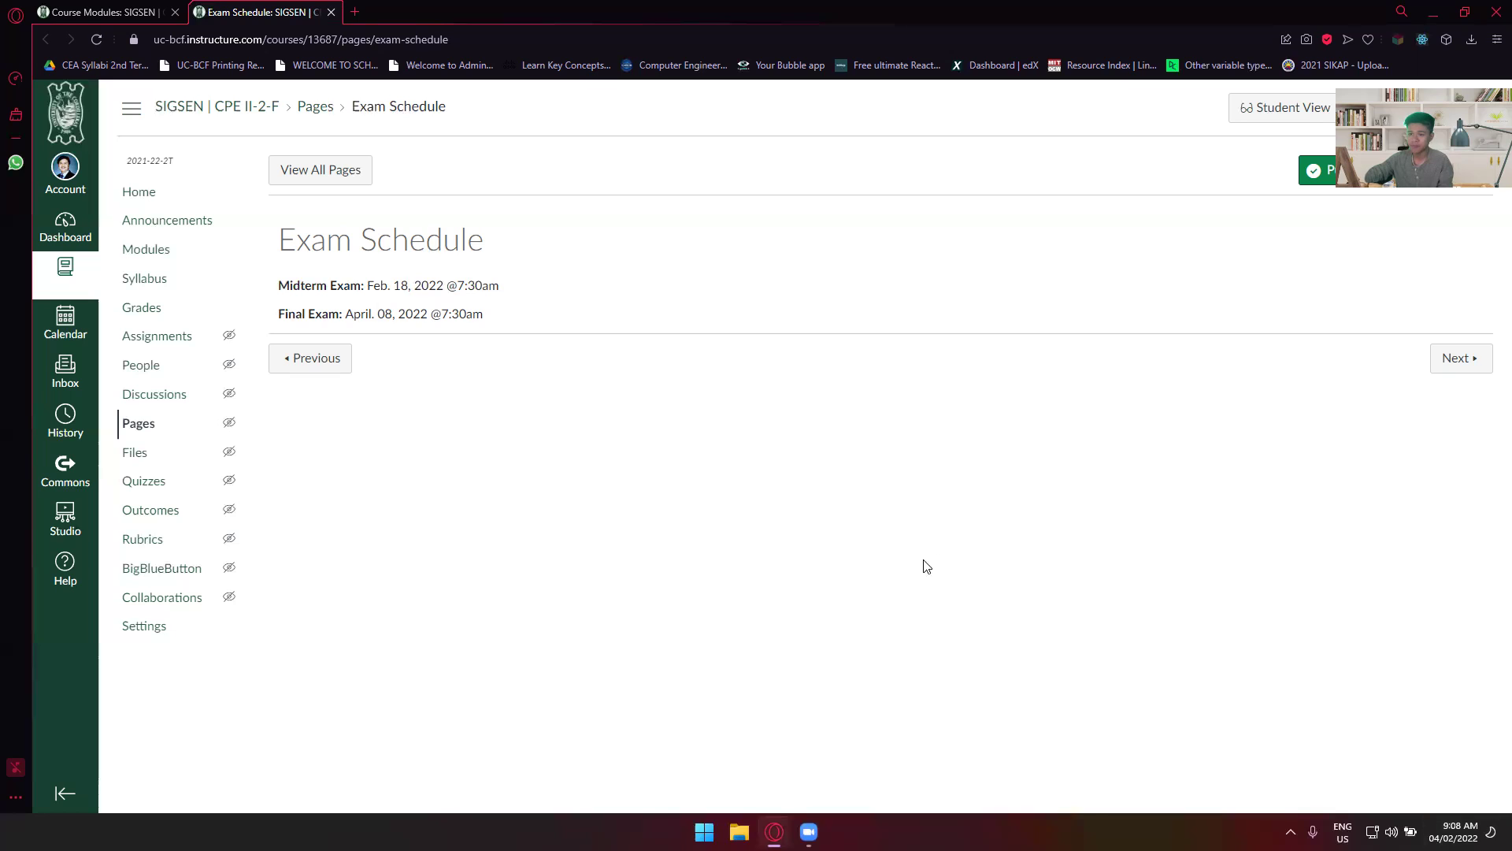
Return to the course modules list and briefly check the calendar for today's date.
left_click(132, 10)
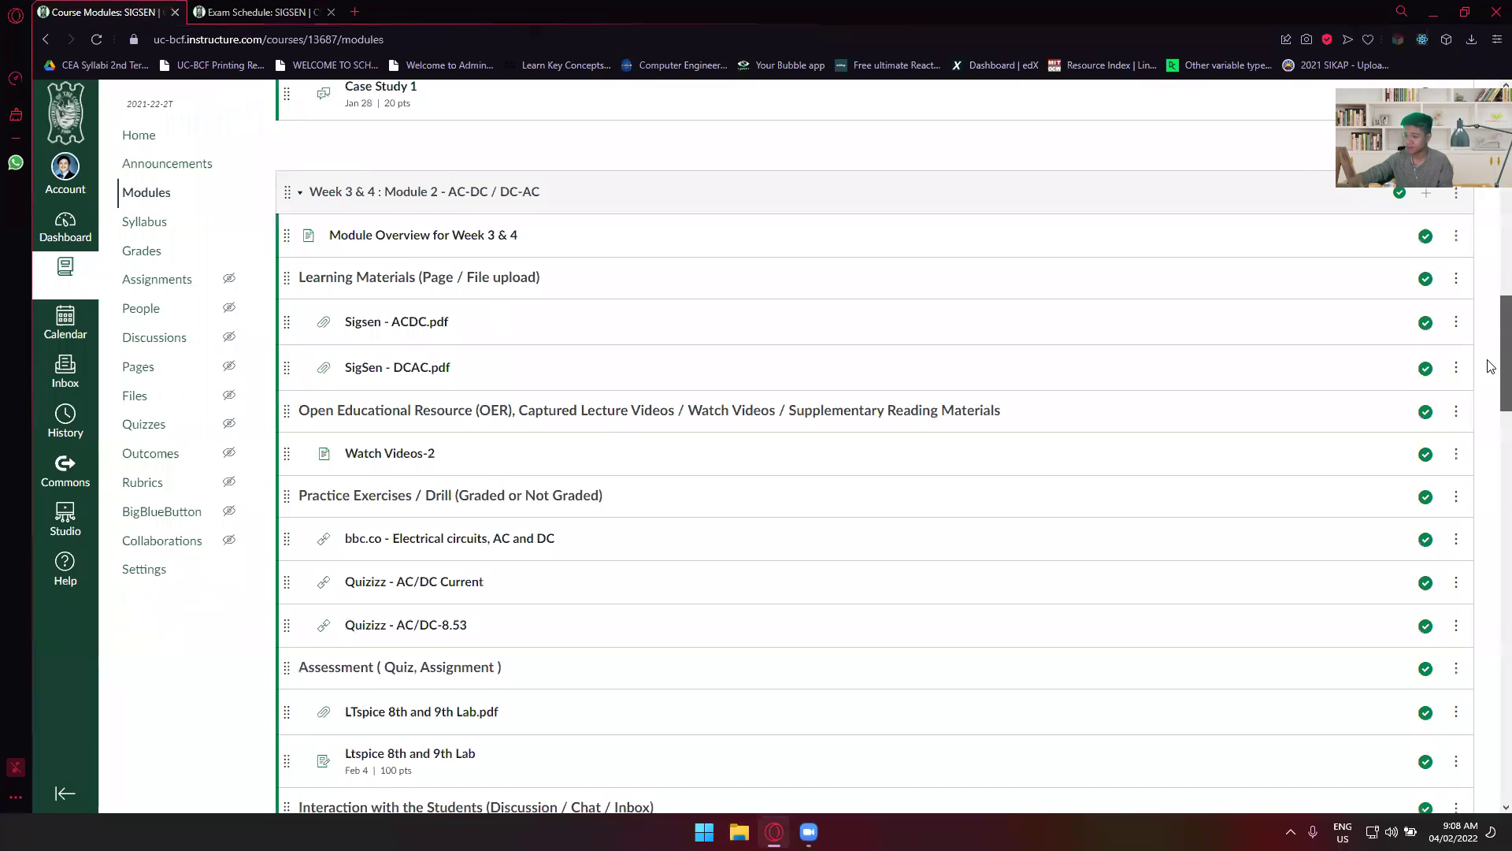
scroll(1490, 387, "down", 1)
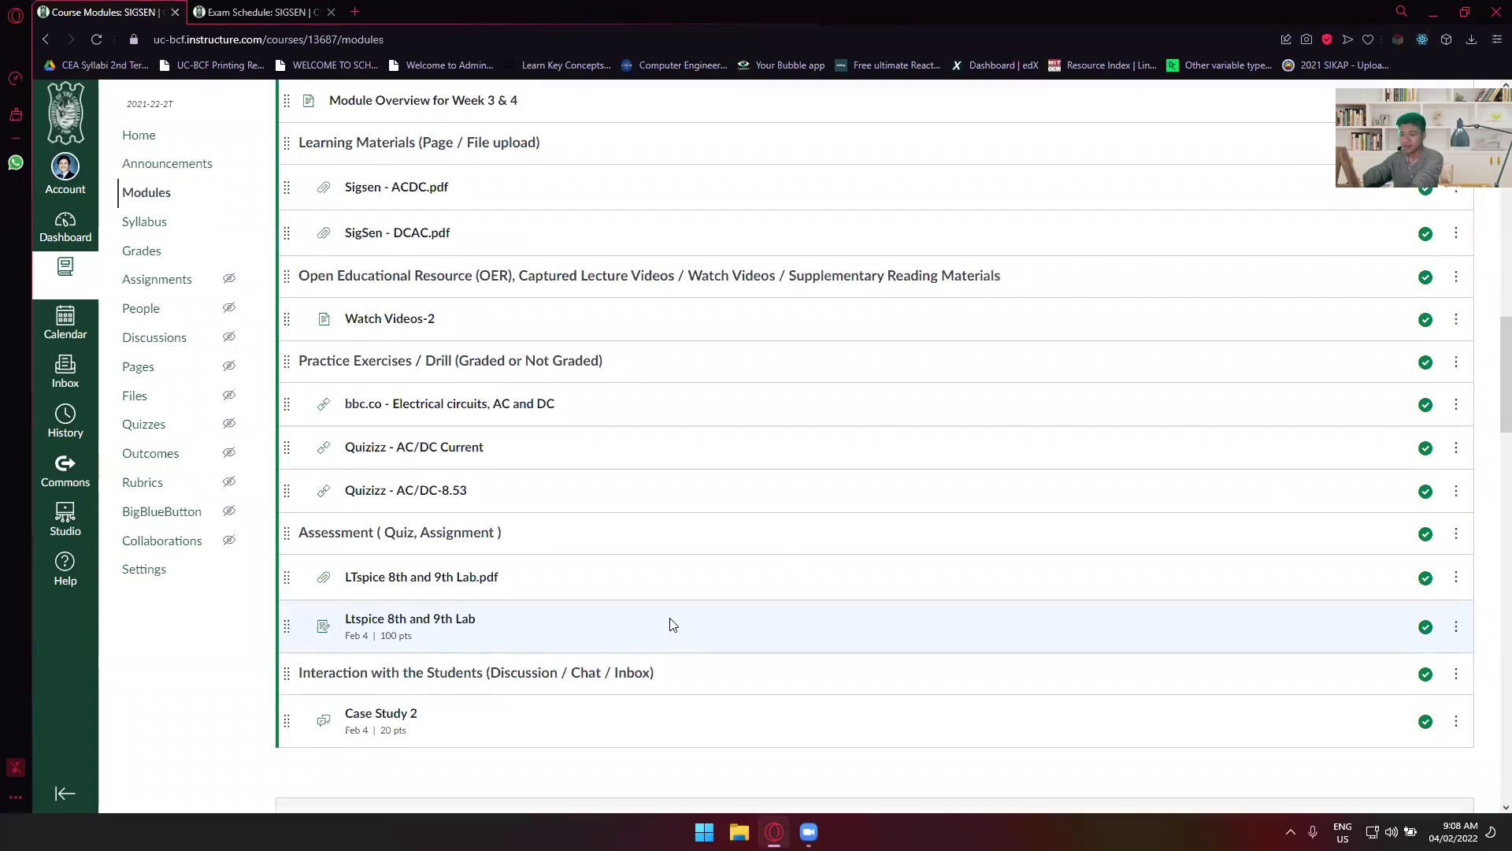
scroll(1490, 377, "up", 2)
scroll(1489, 377, "down", 2)
scroll(1489, 377, "up", 2)
scroll(1489, 379, "down", 2)
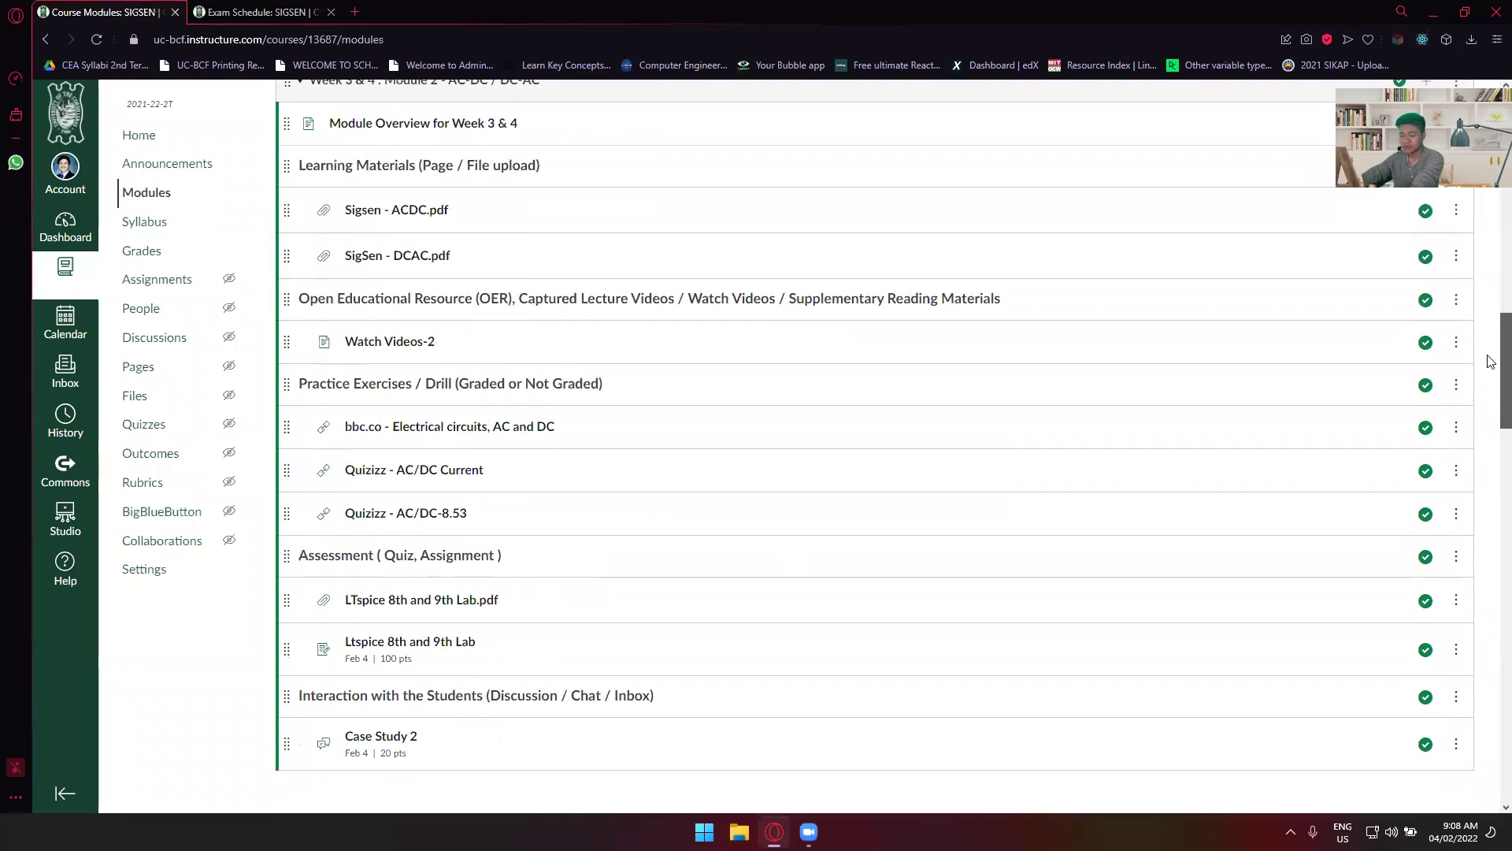
scroll(1490, 380, "up", 1)
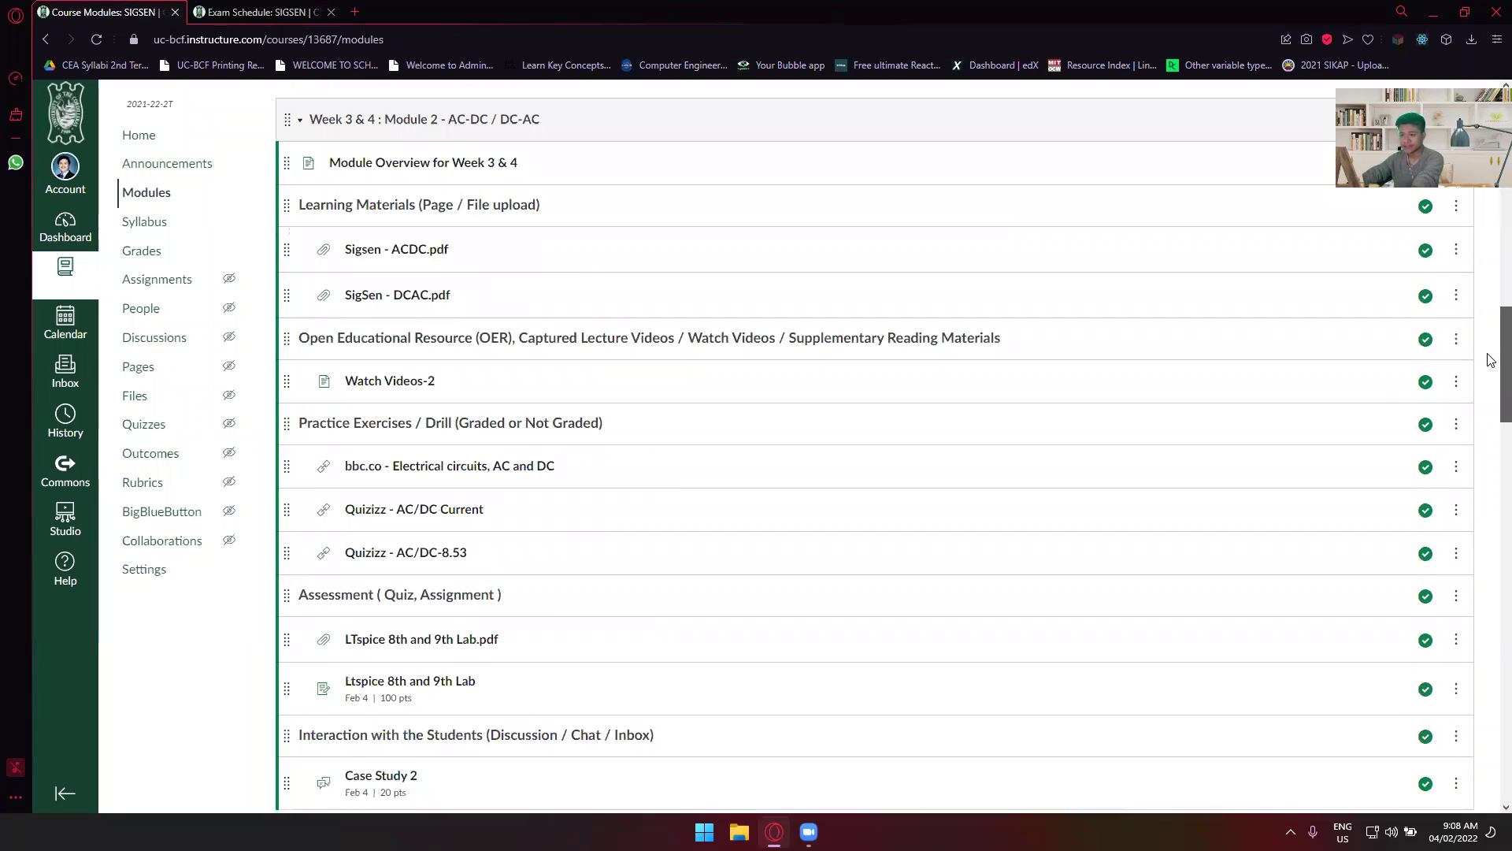
scroll(1490, 354, "up", 2)
scroll(1490, 319, "up", 3)
scroll(1489, 277, "down", 1)
scroll(1489, 255, "up", 2)
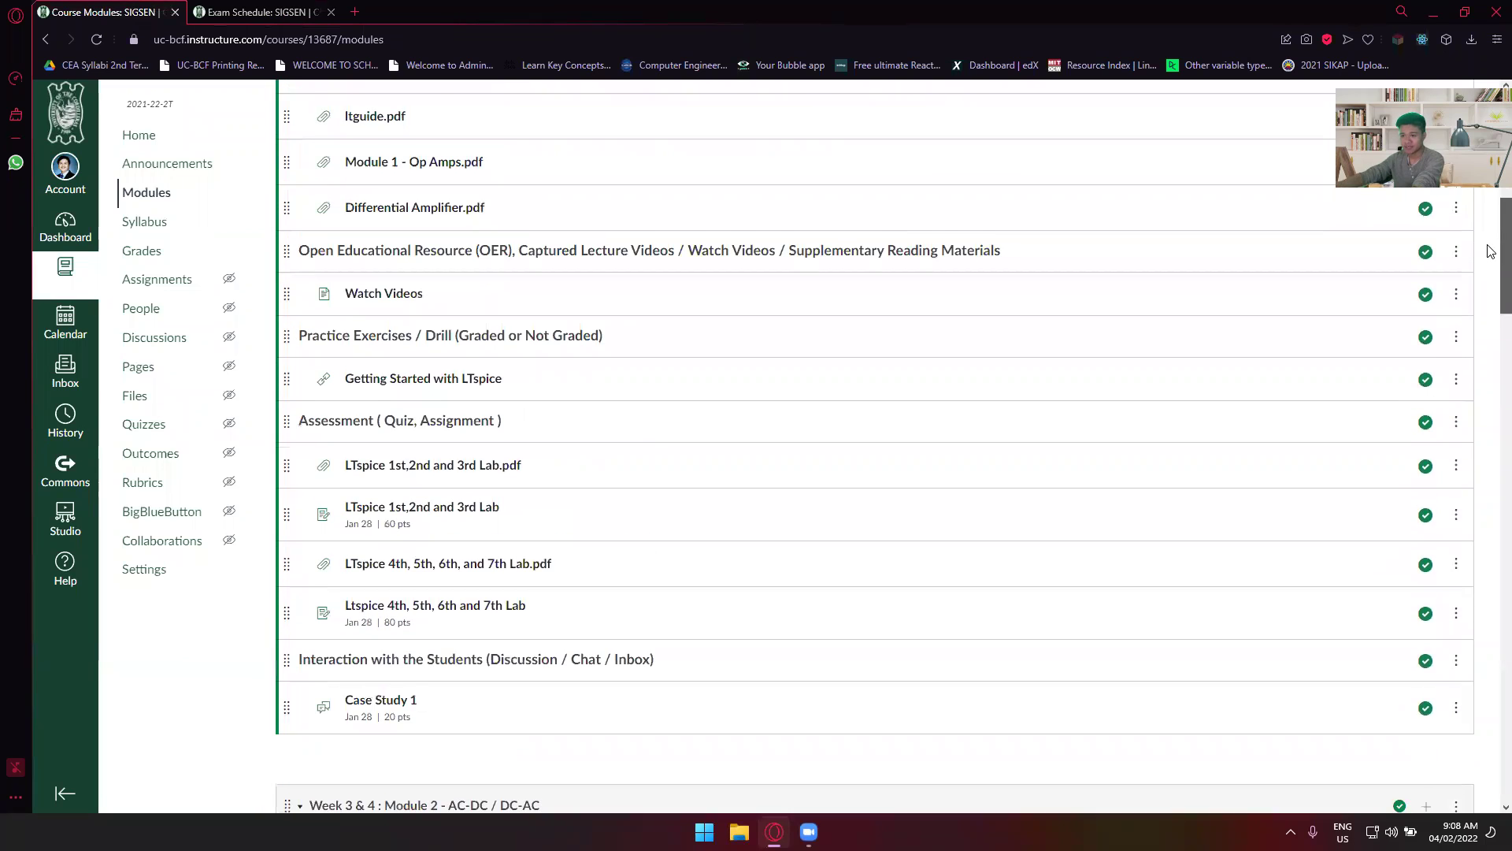
scroll(1490, 260, "down", 1)
scroll(1490, 332, "down", 5)
scroll(1485, 390, "down", 2)
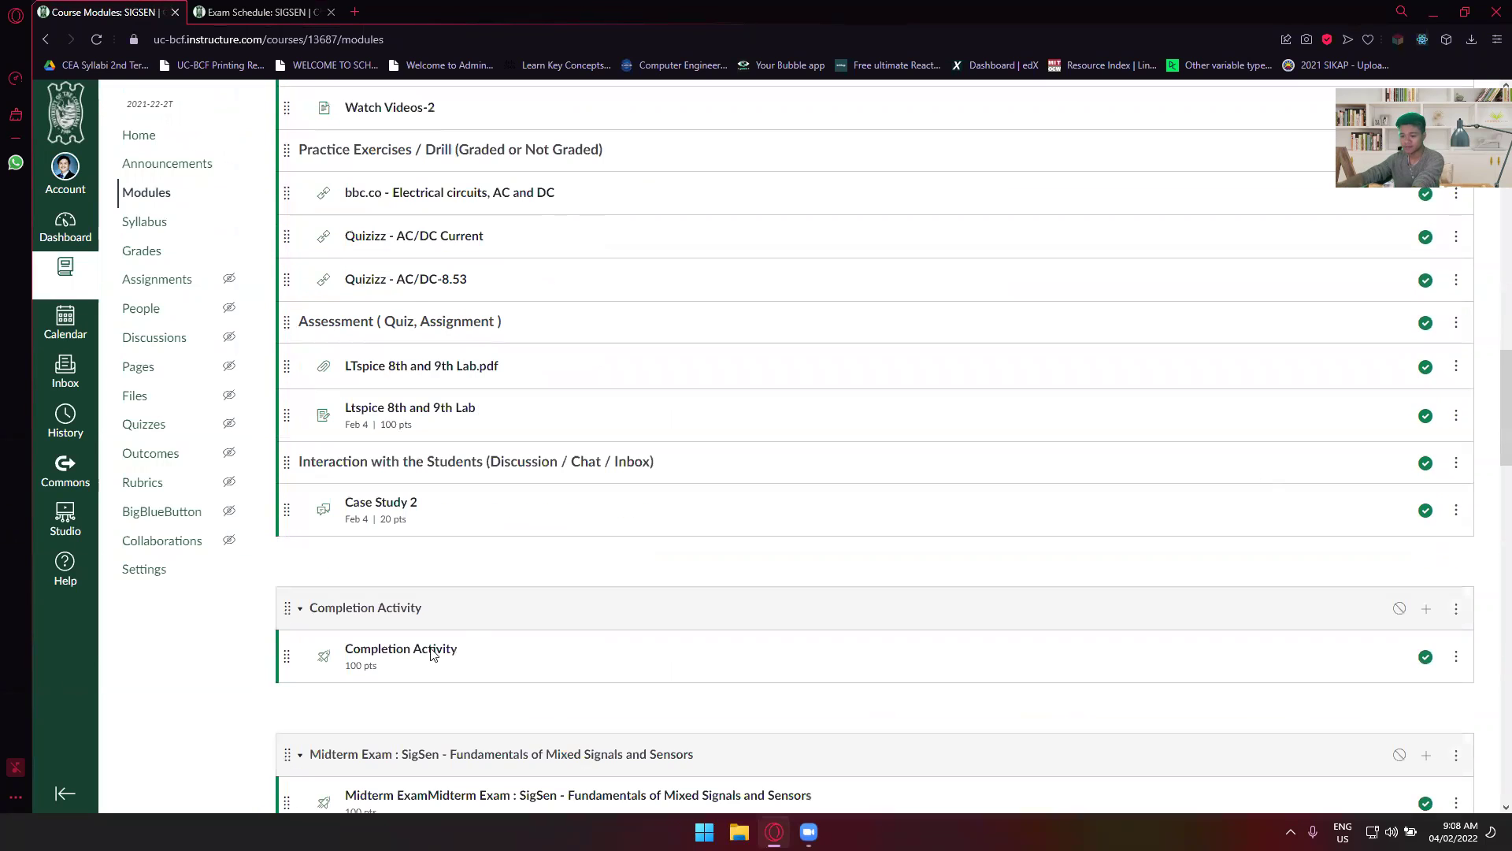
scroll(437, 656, "down", 2)
scroll(1471, 460, "down", 1)
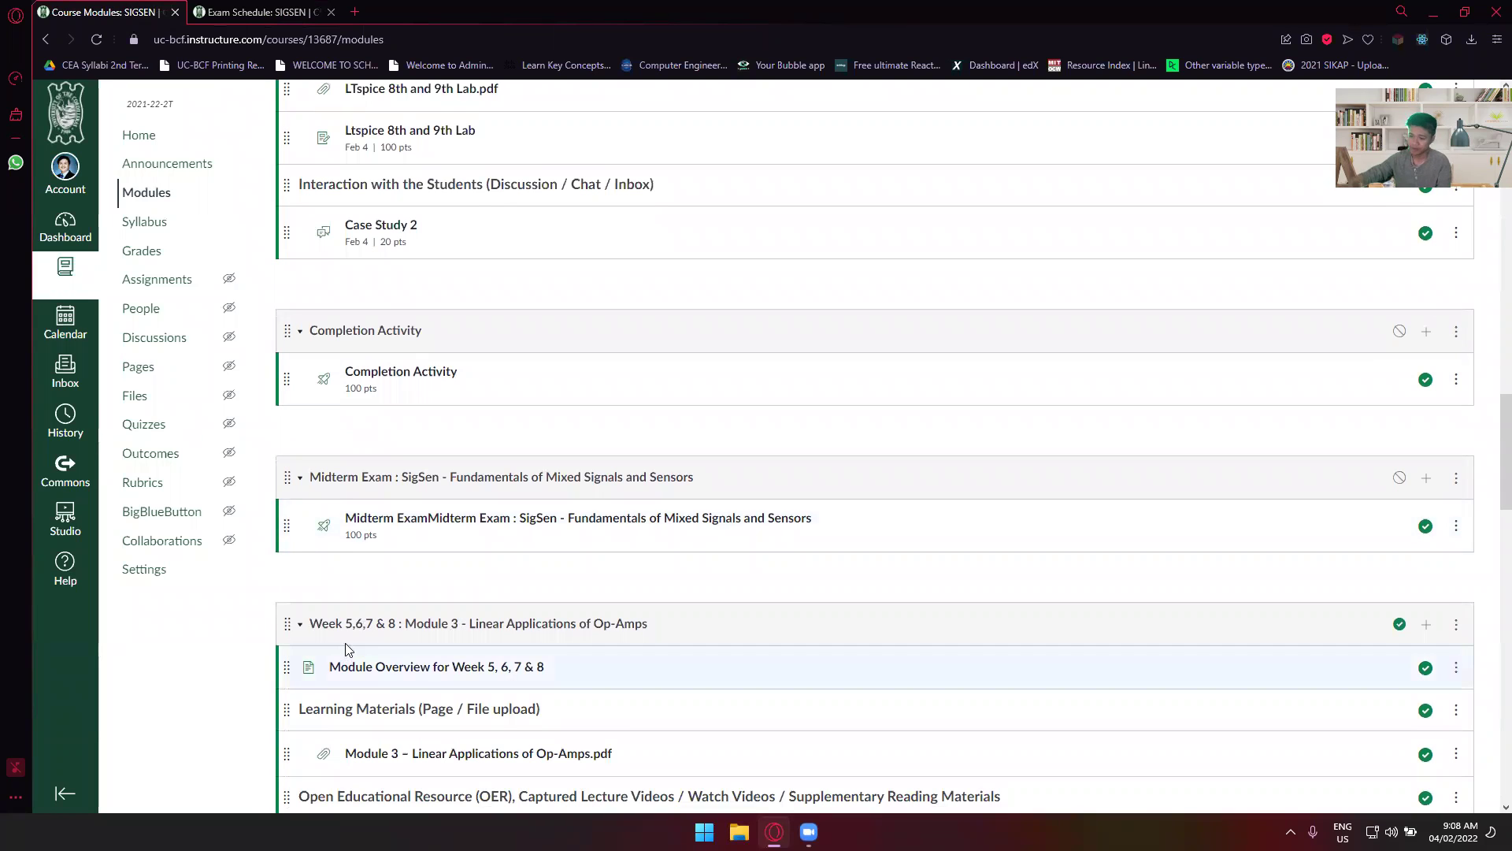
scroll(1489, 478, "down", 2)
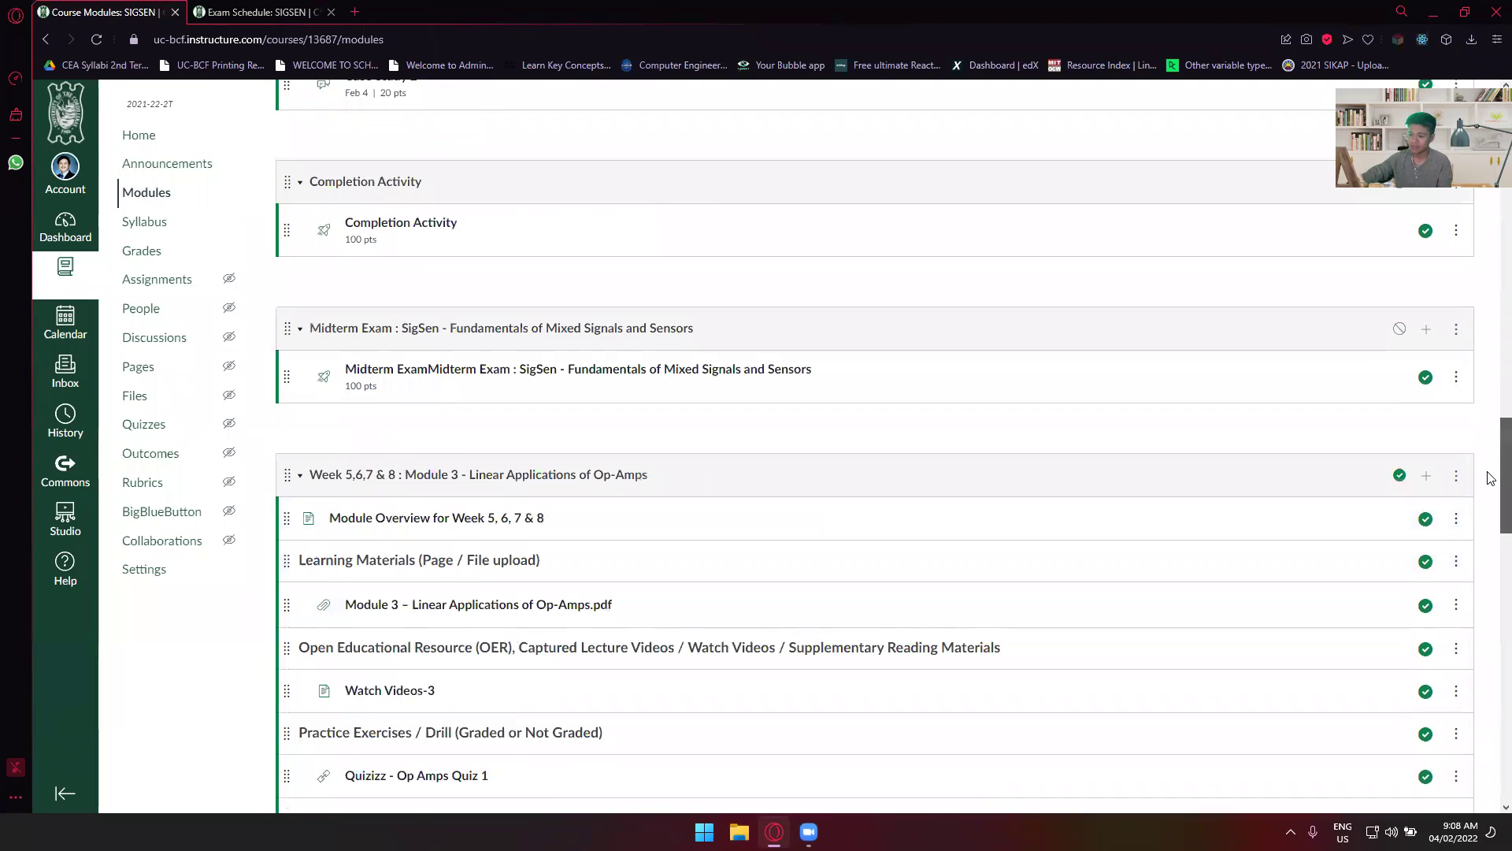
scroll(1490, 479, "down", 3)
scroll(1490, 520, "down", 2)
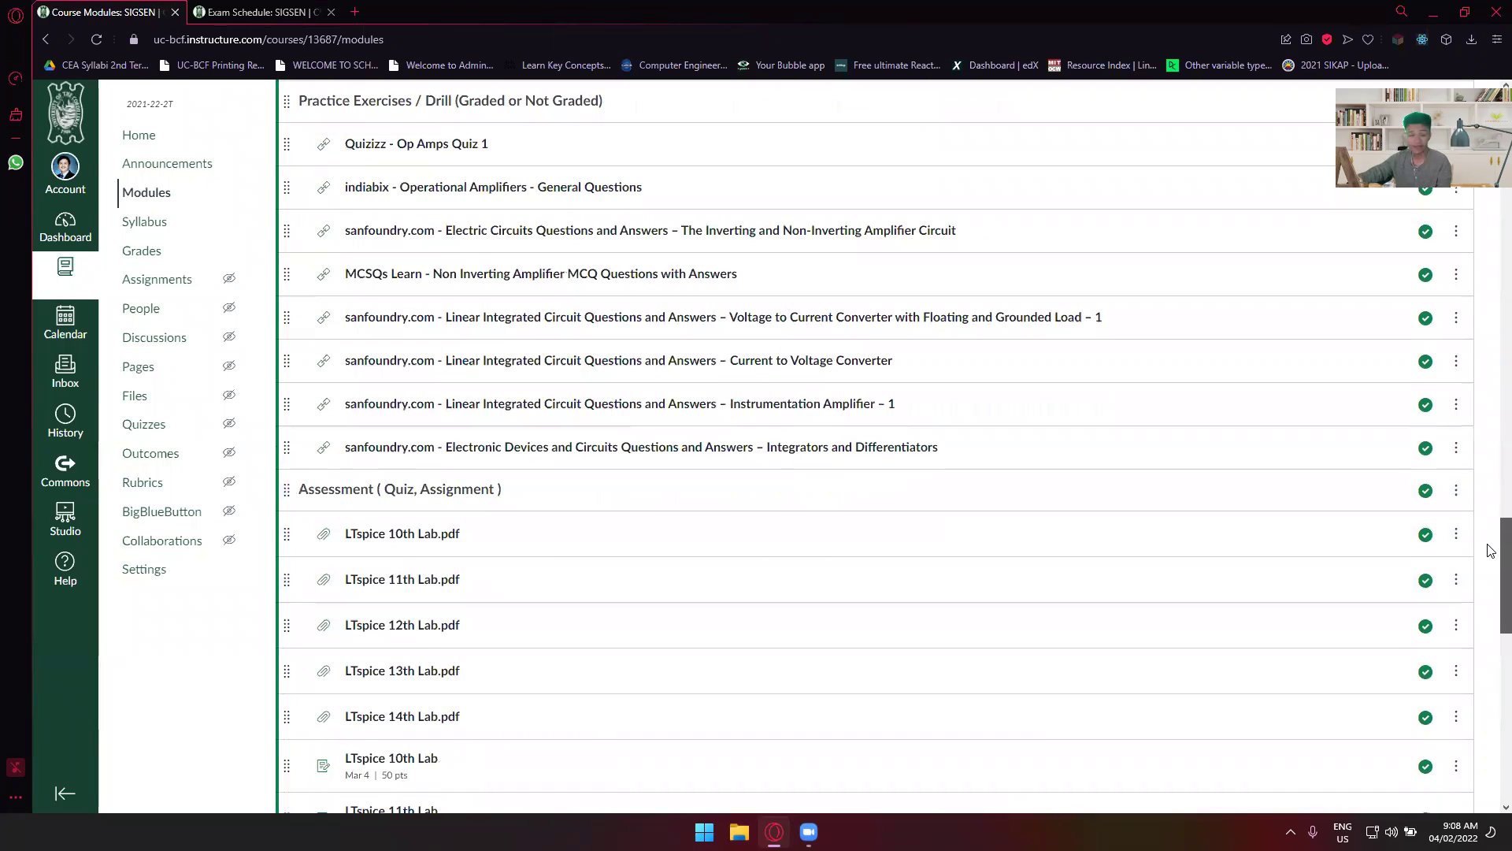
scroll(1489, 555, "down", 3)
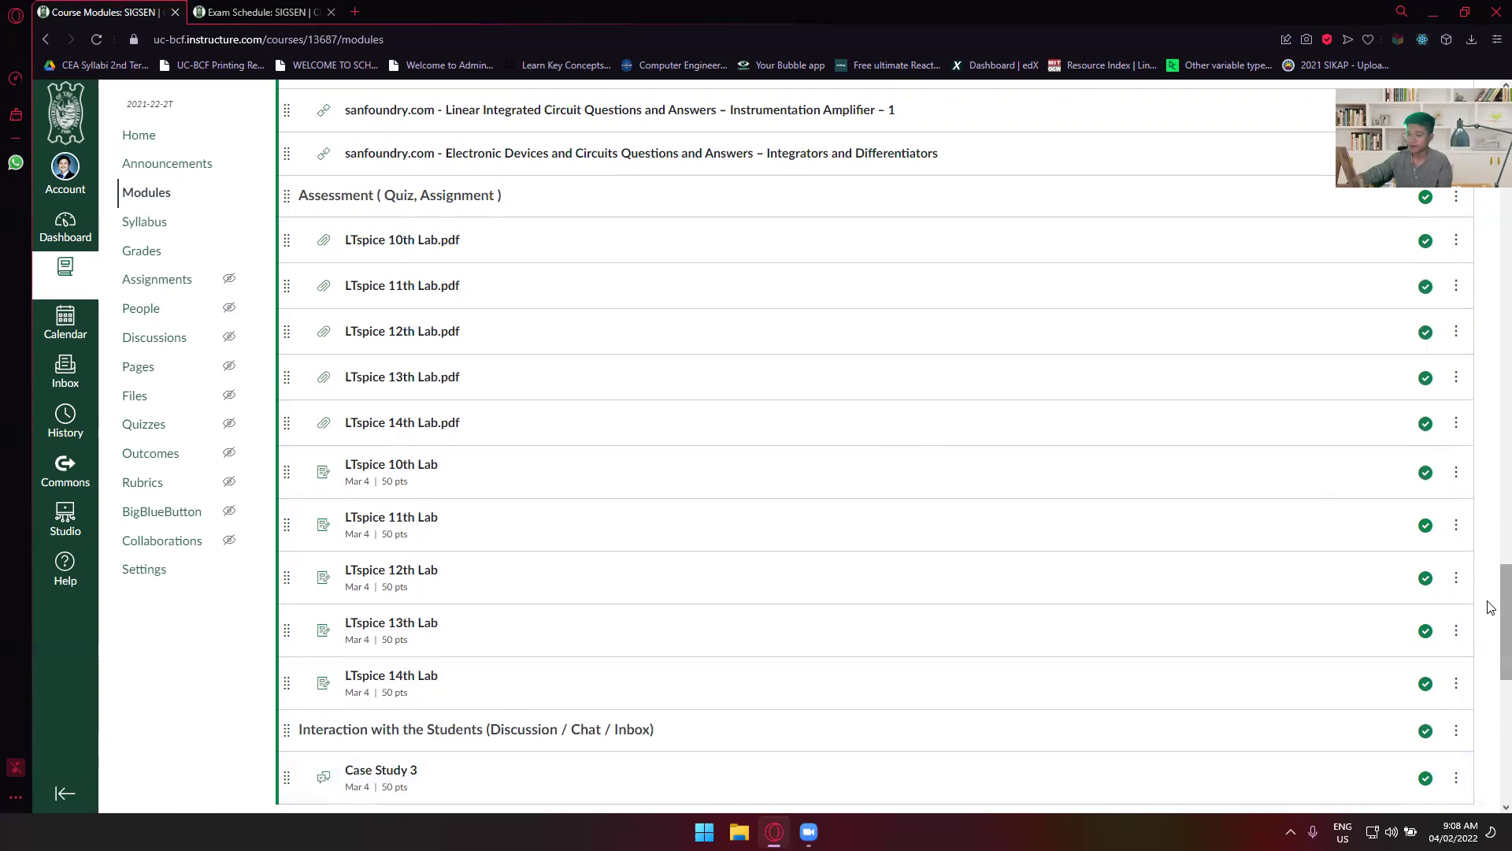
scroll(1490, 496, "up", 4)
scroll(1490, 493, "up", 2)
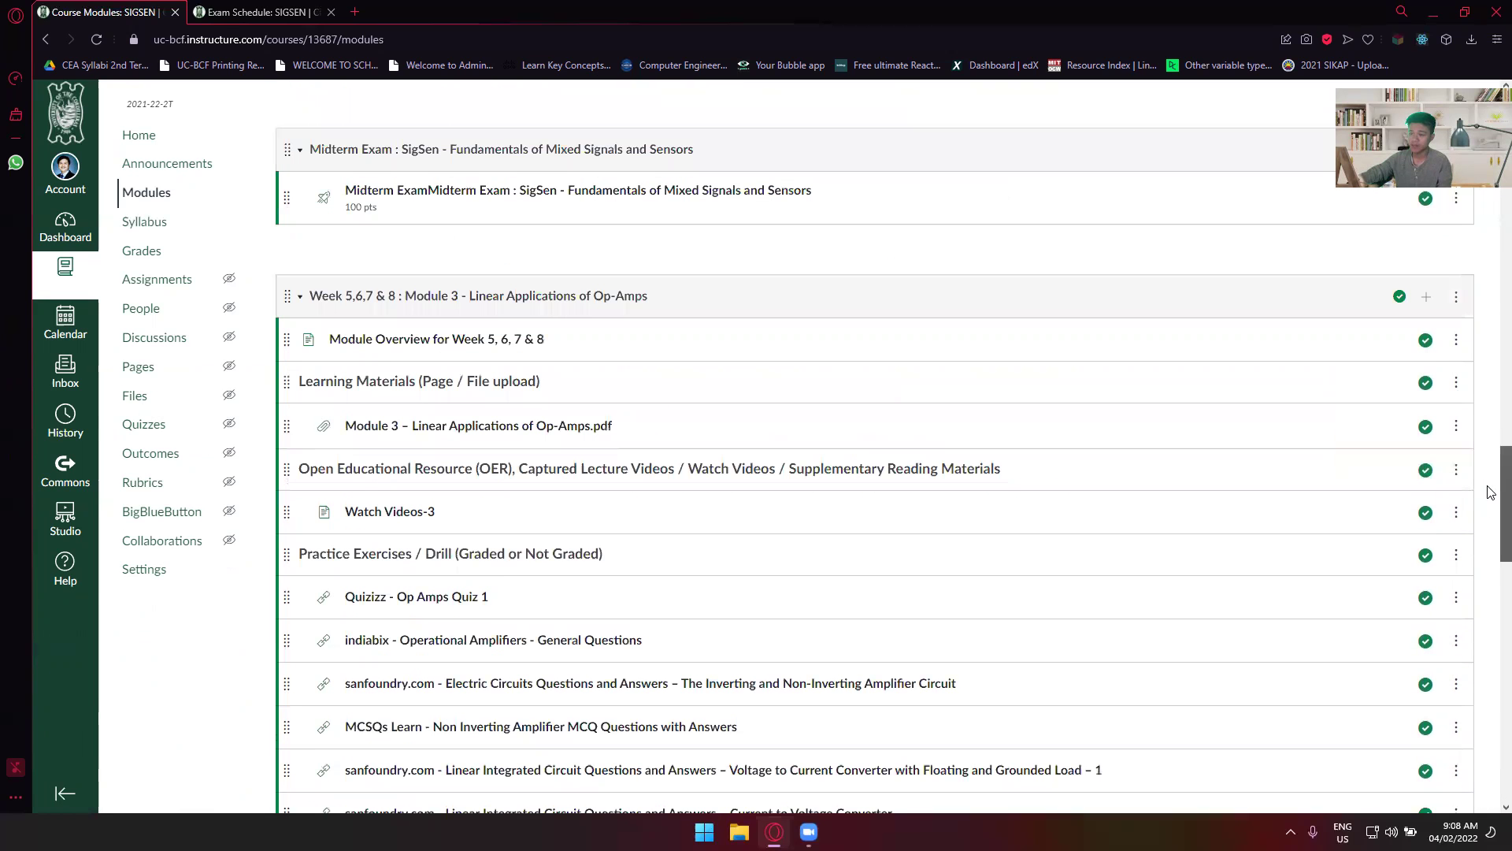
scroll(1490, 493, "up", 1)
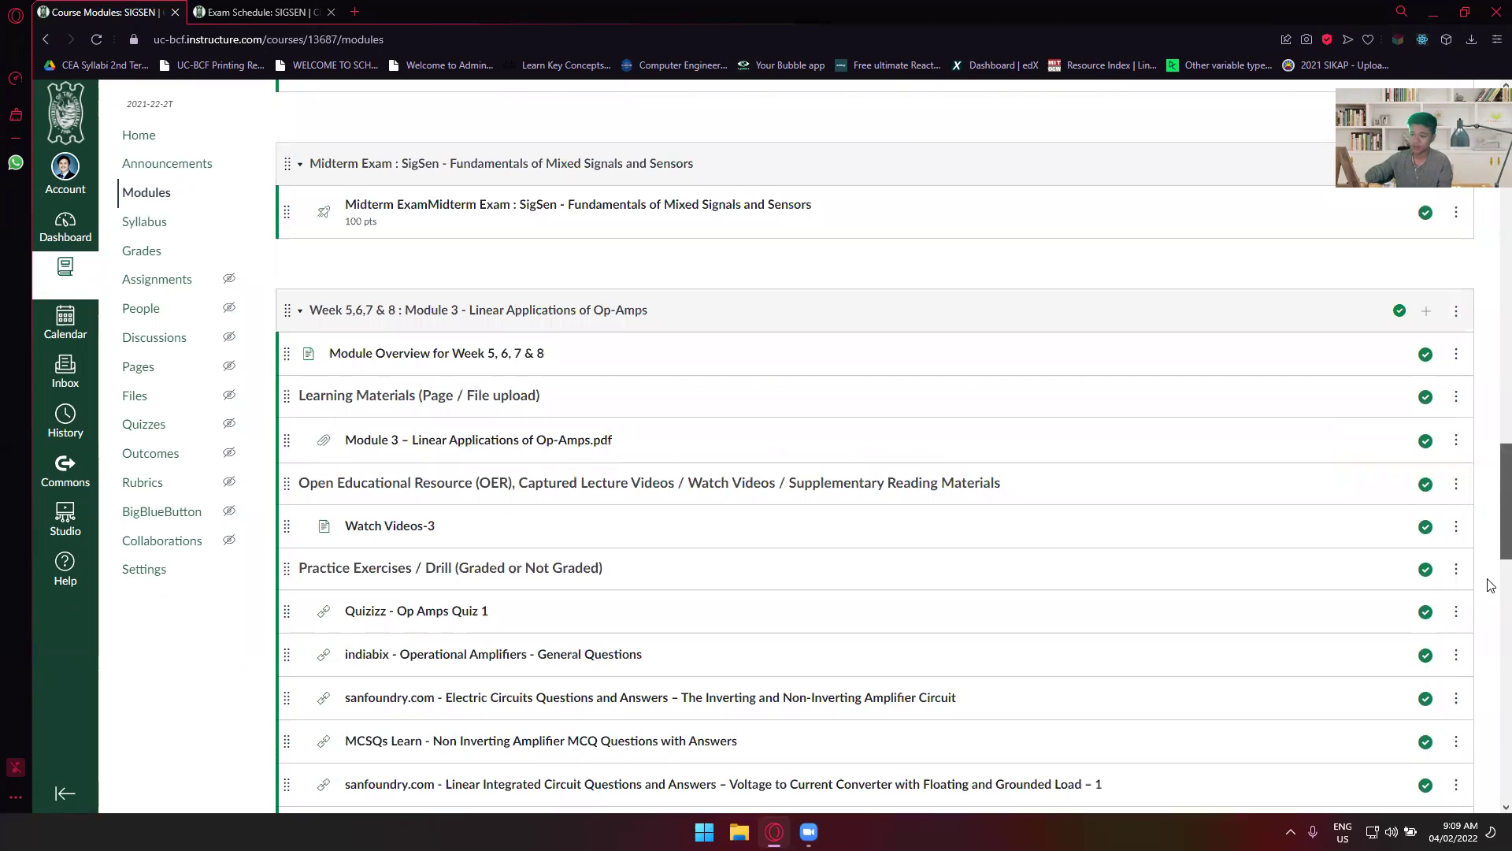
scroll(274, 643, "down", 5)
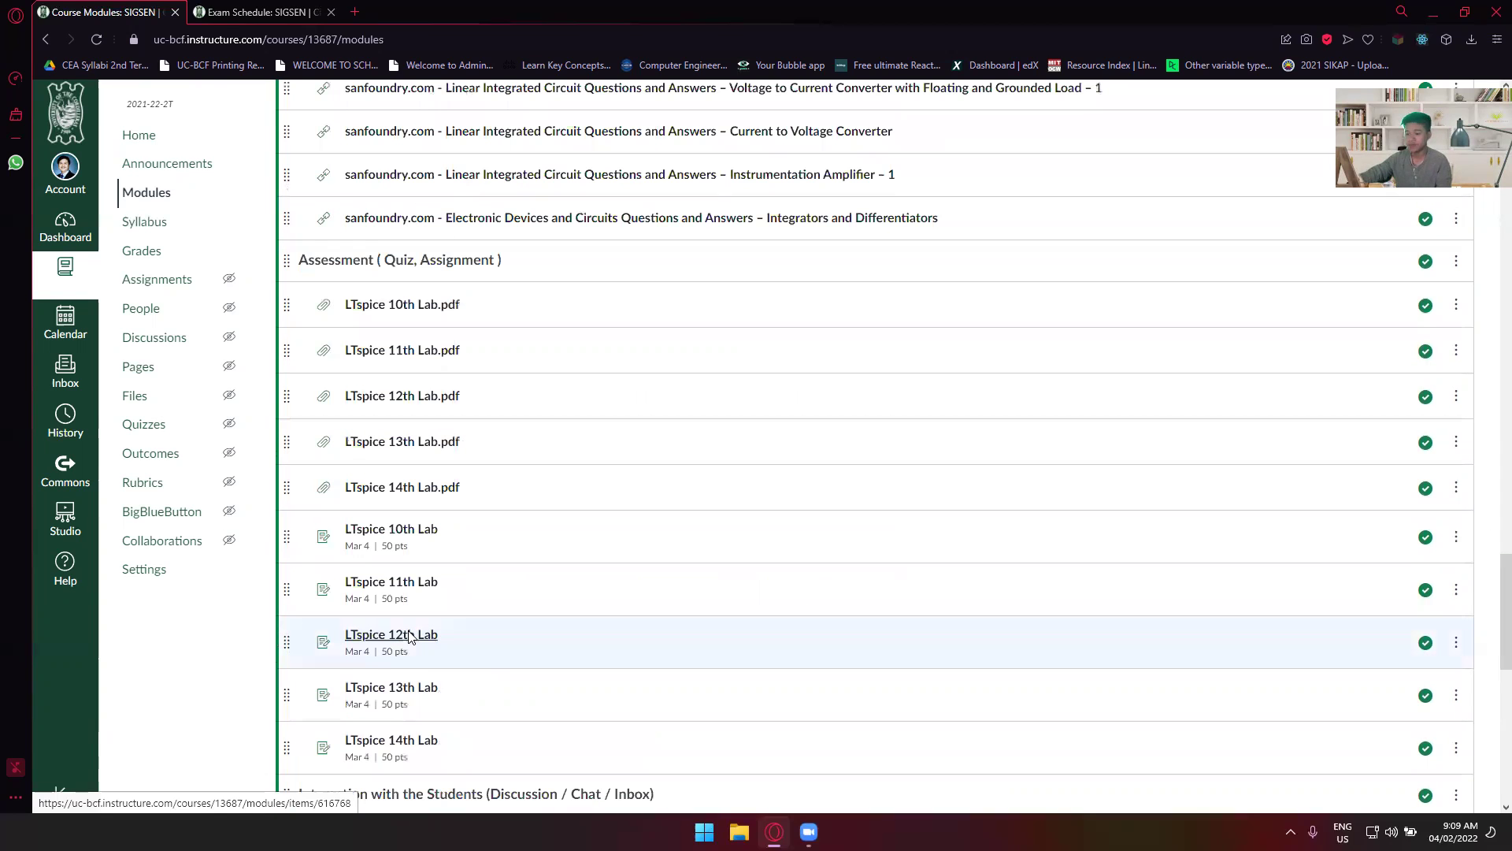
scroll(408, 636, "down", 1)
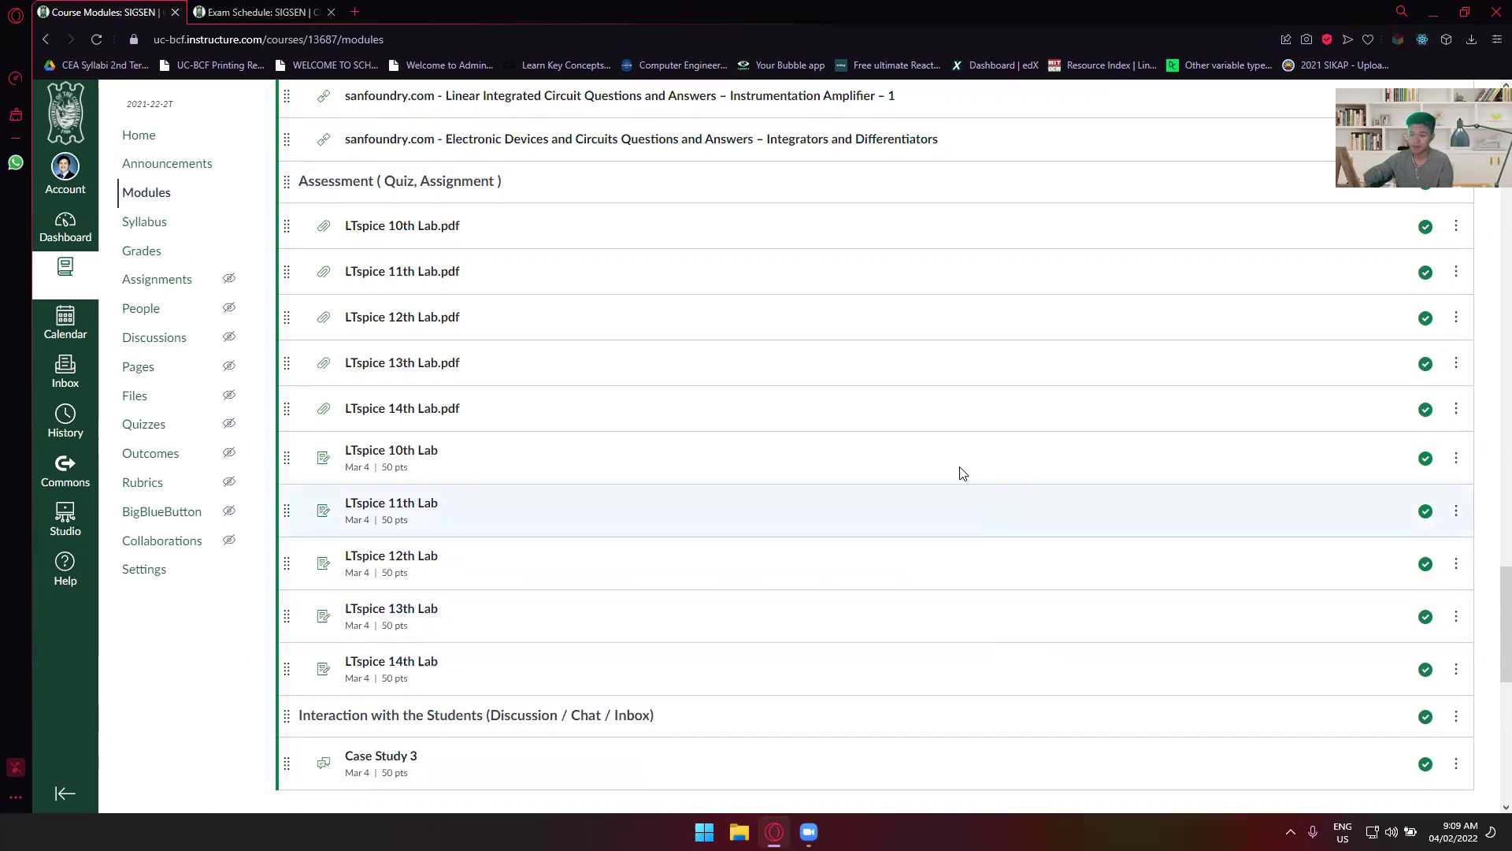
left_click(1455, 830)
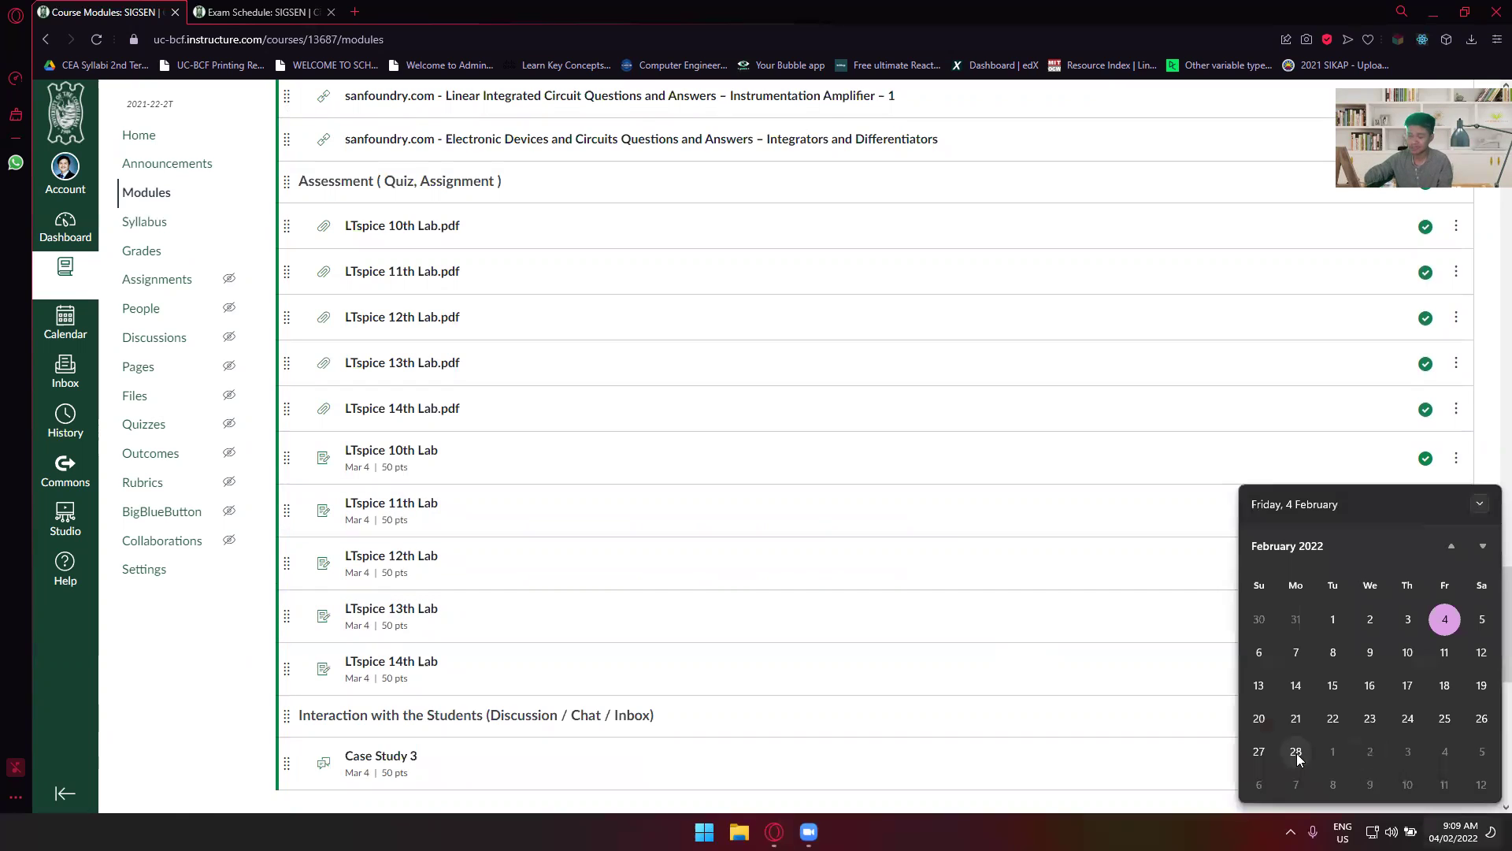
left_click(204, 673)
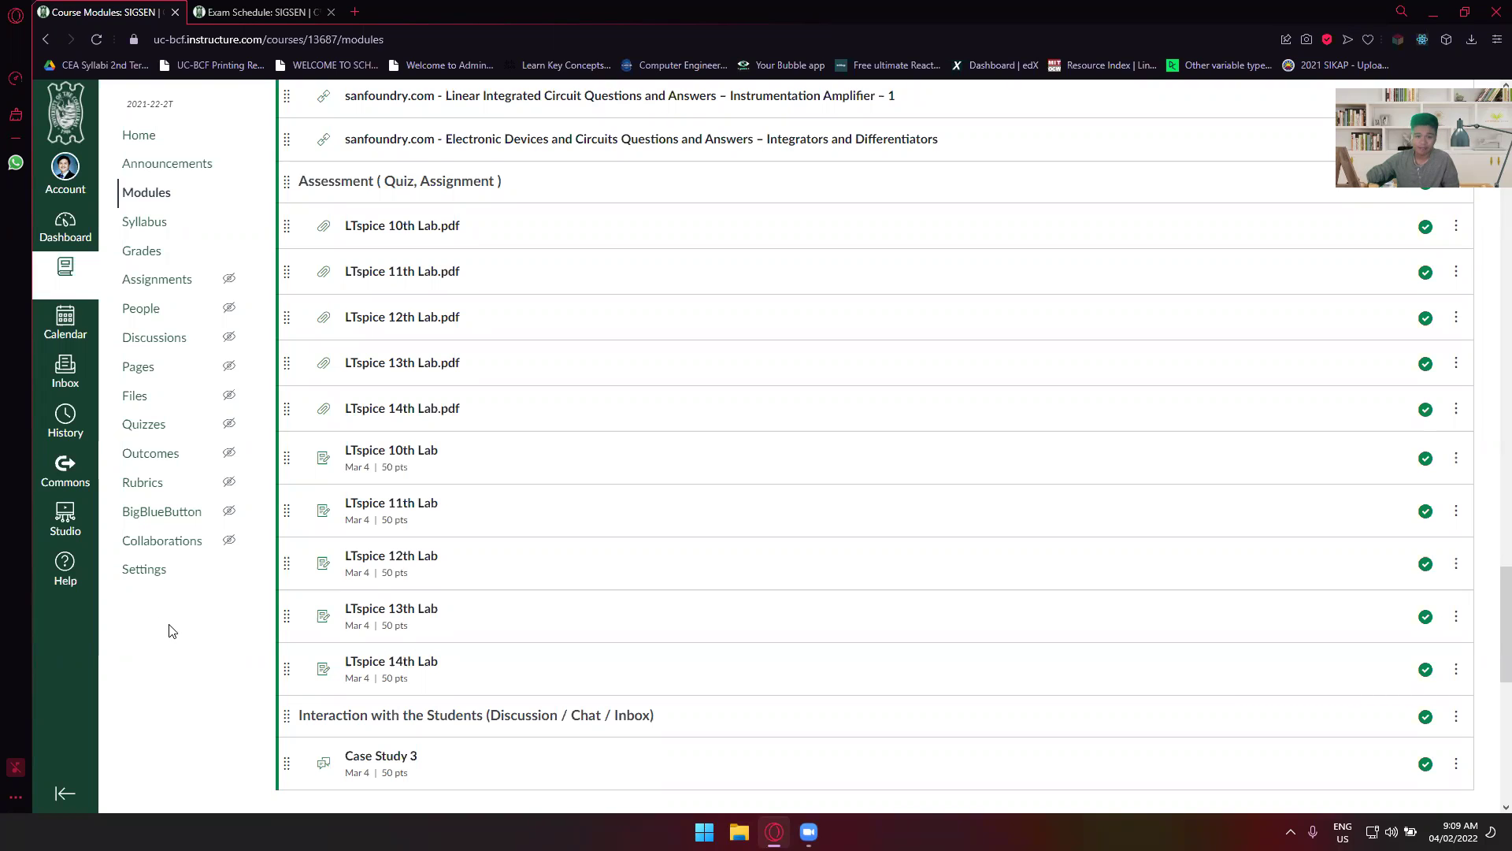
scroll(345, 579, "up", 10)
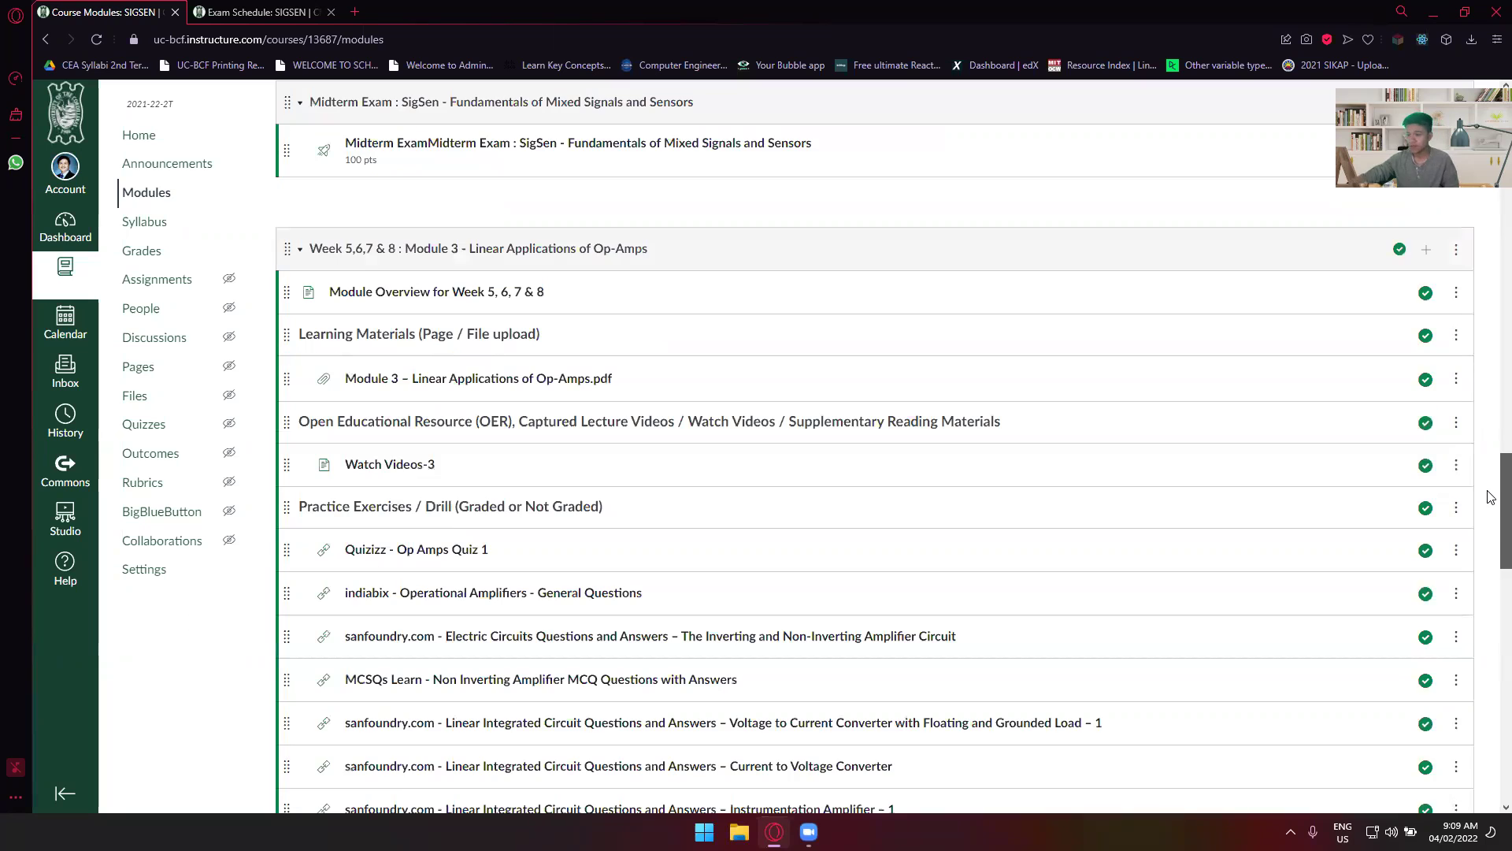
scroll(1490, 496, "down", 5)
scroll(1490, 502, "down", 1)
scroll(466, 160, "down", 1)
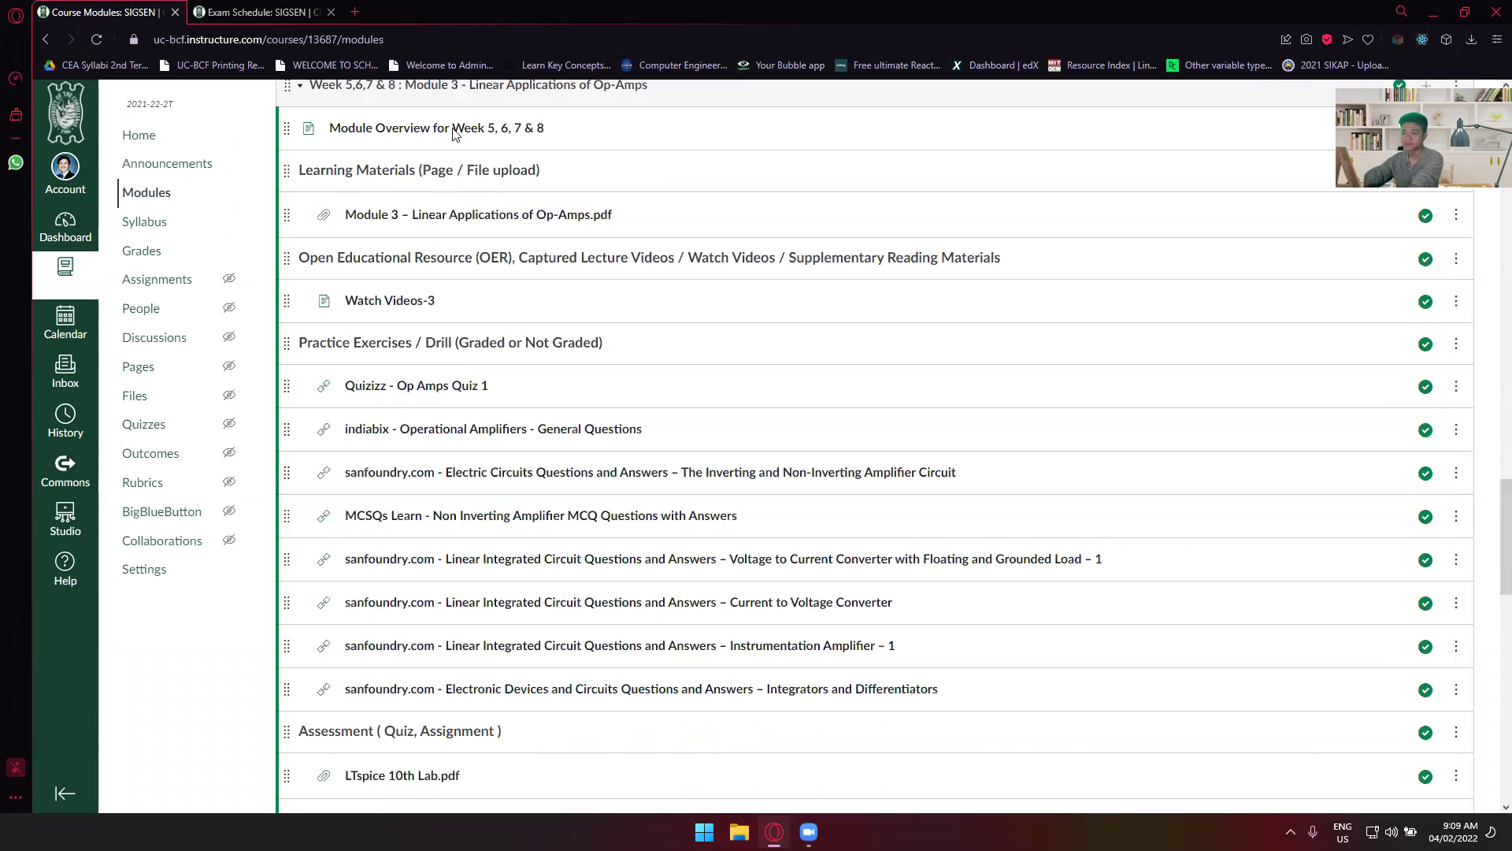
Open the Week 5–8 Module Overview in a new tab and highlight its four learning outcomes.
middle_click(463, 137)
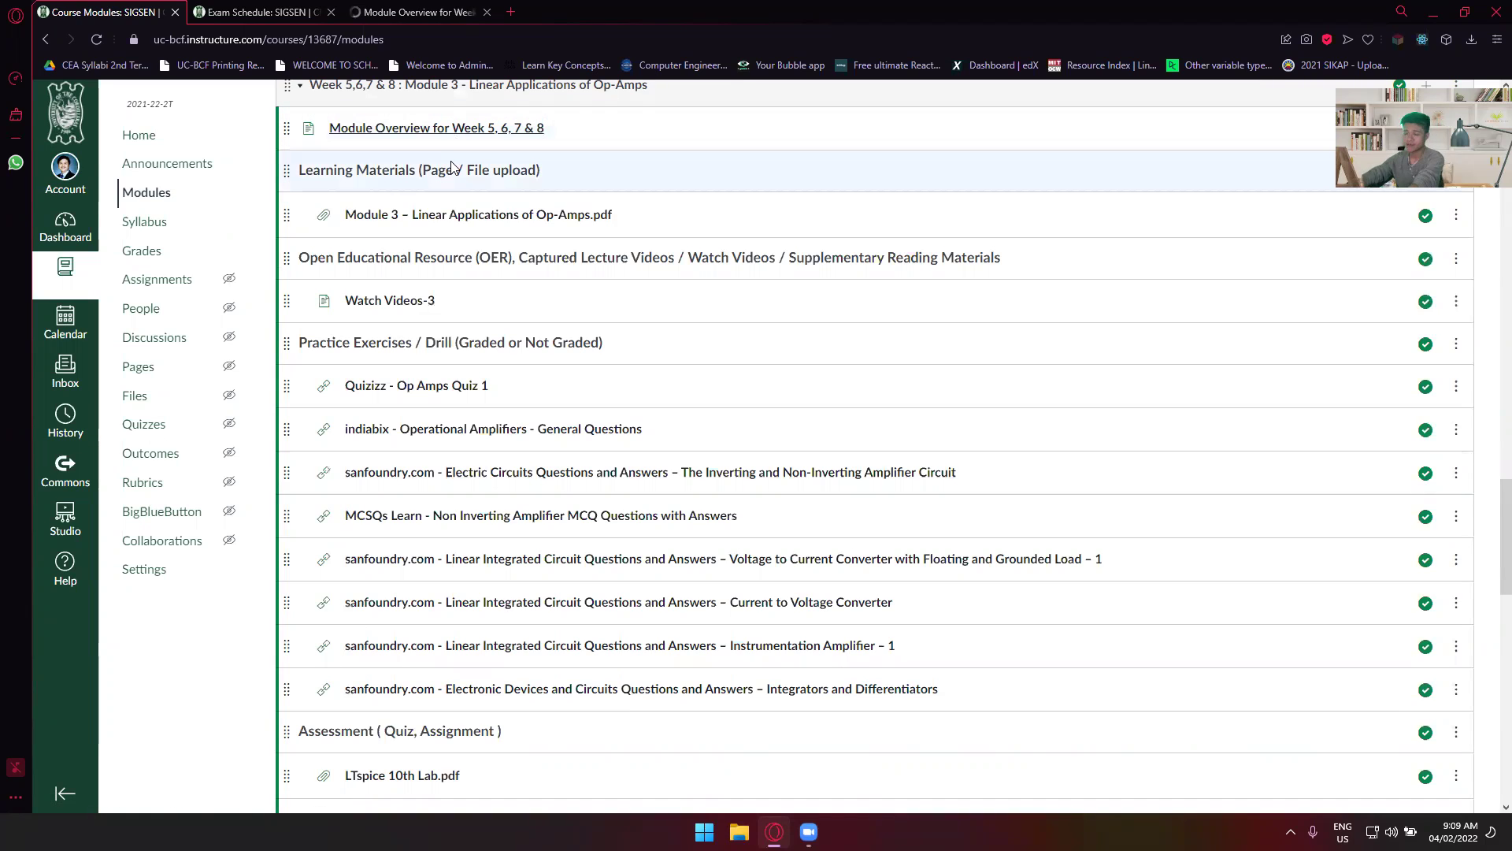
left_click(412, 14)
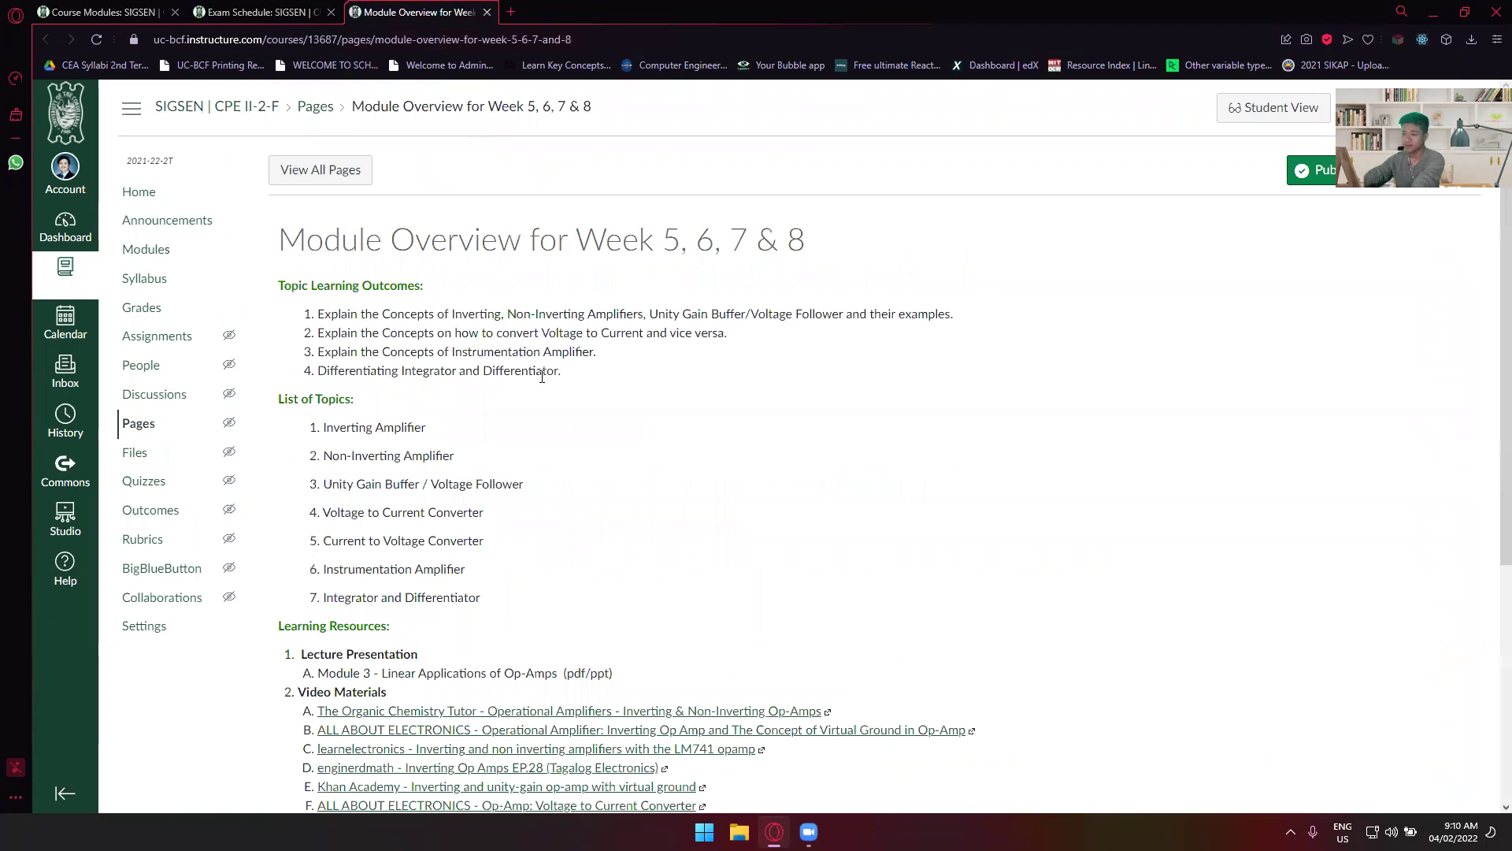
left_click_drag(563, 369, 319, 314)
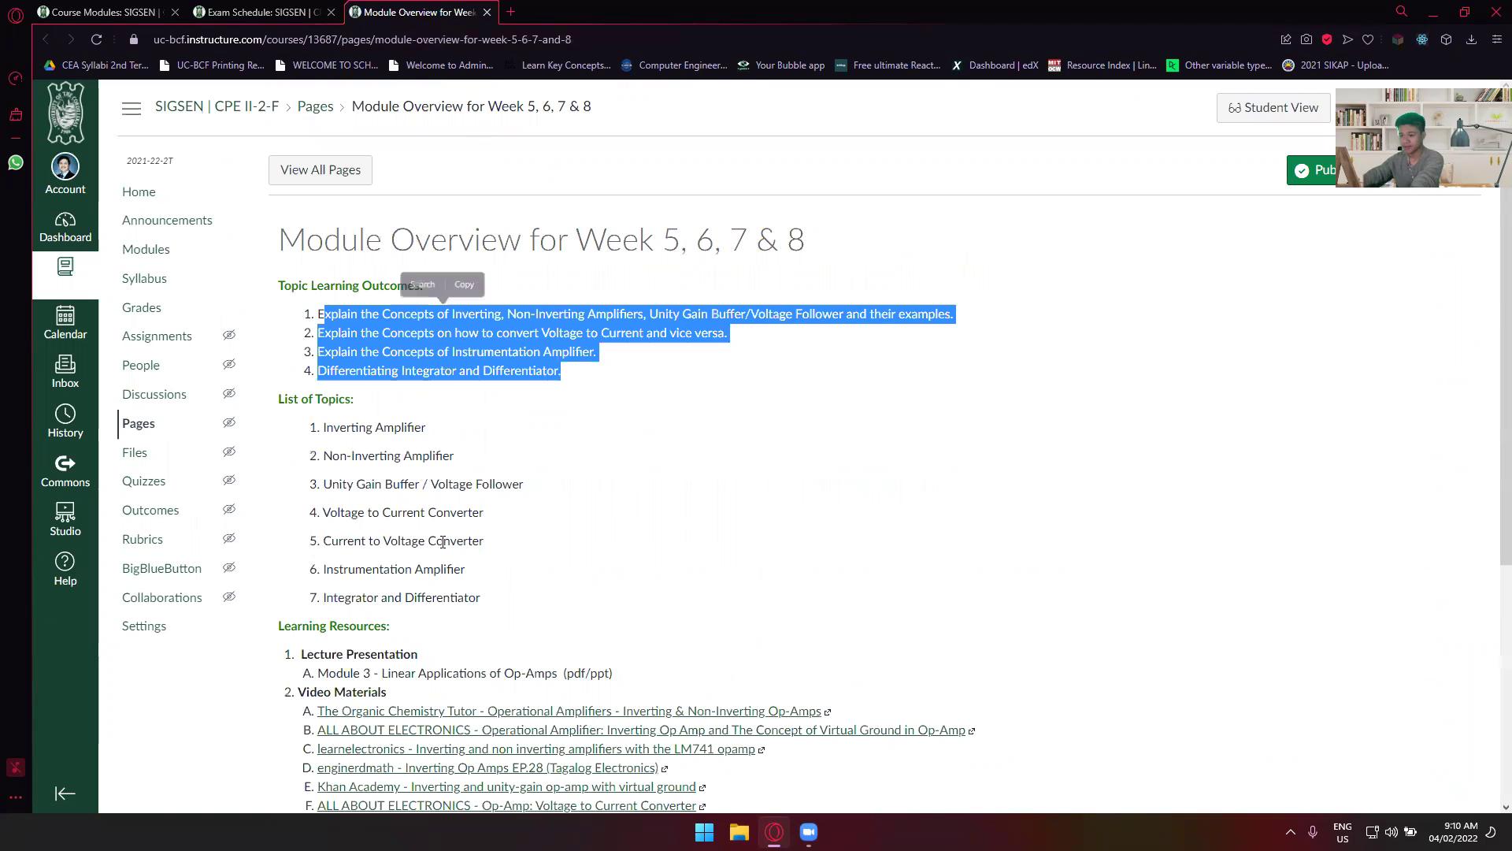
Highlight the seven listed topics and the video materials, clearing each highlight afterwards.
left_click_drag(483, 599, 311, 427)
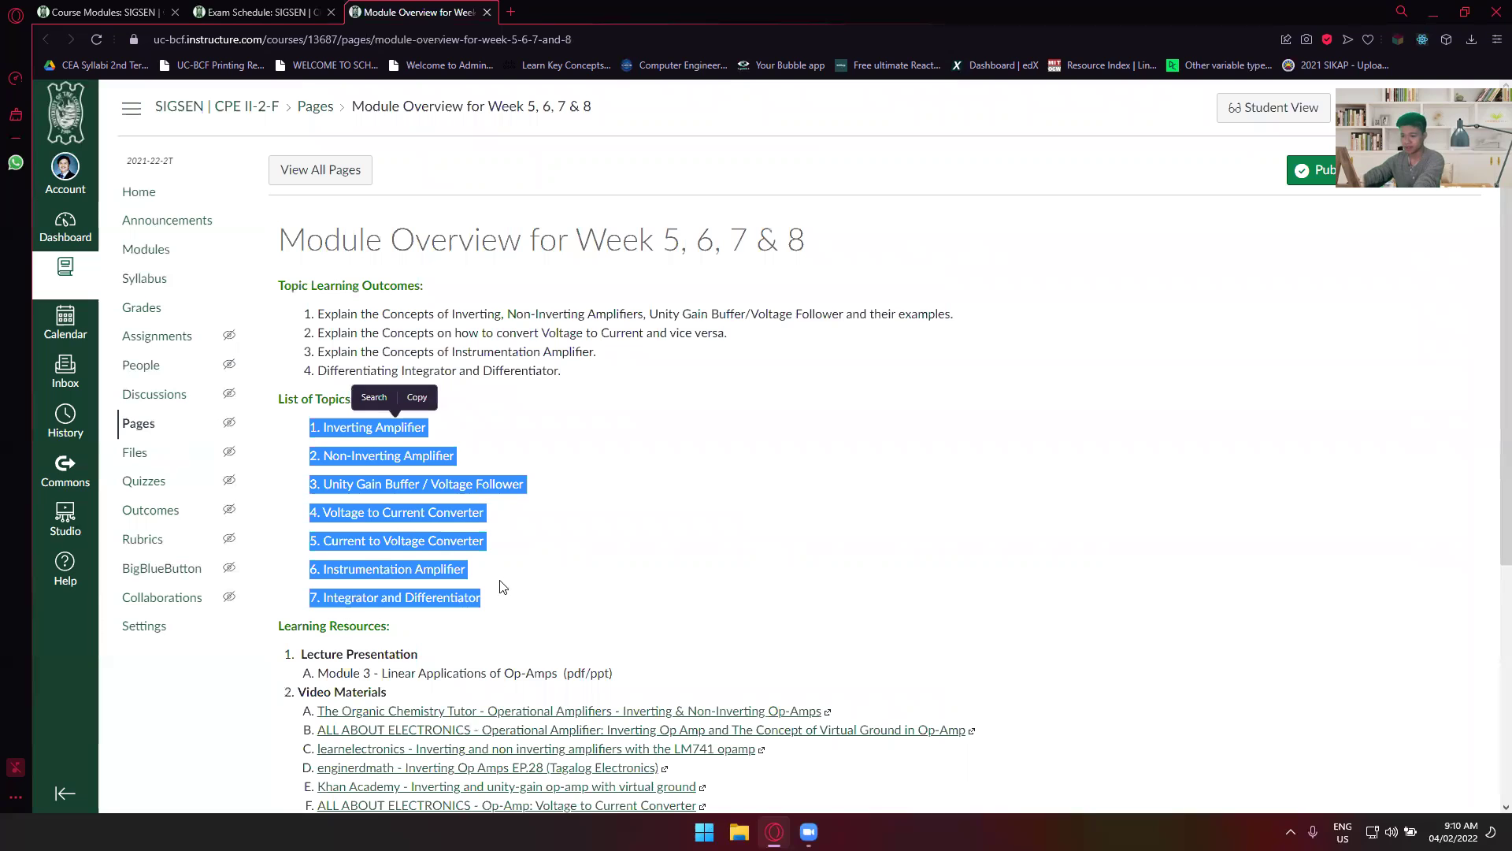
left_click(590, 594)
scroll(586, 600, "down", 2)
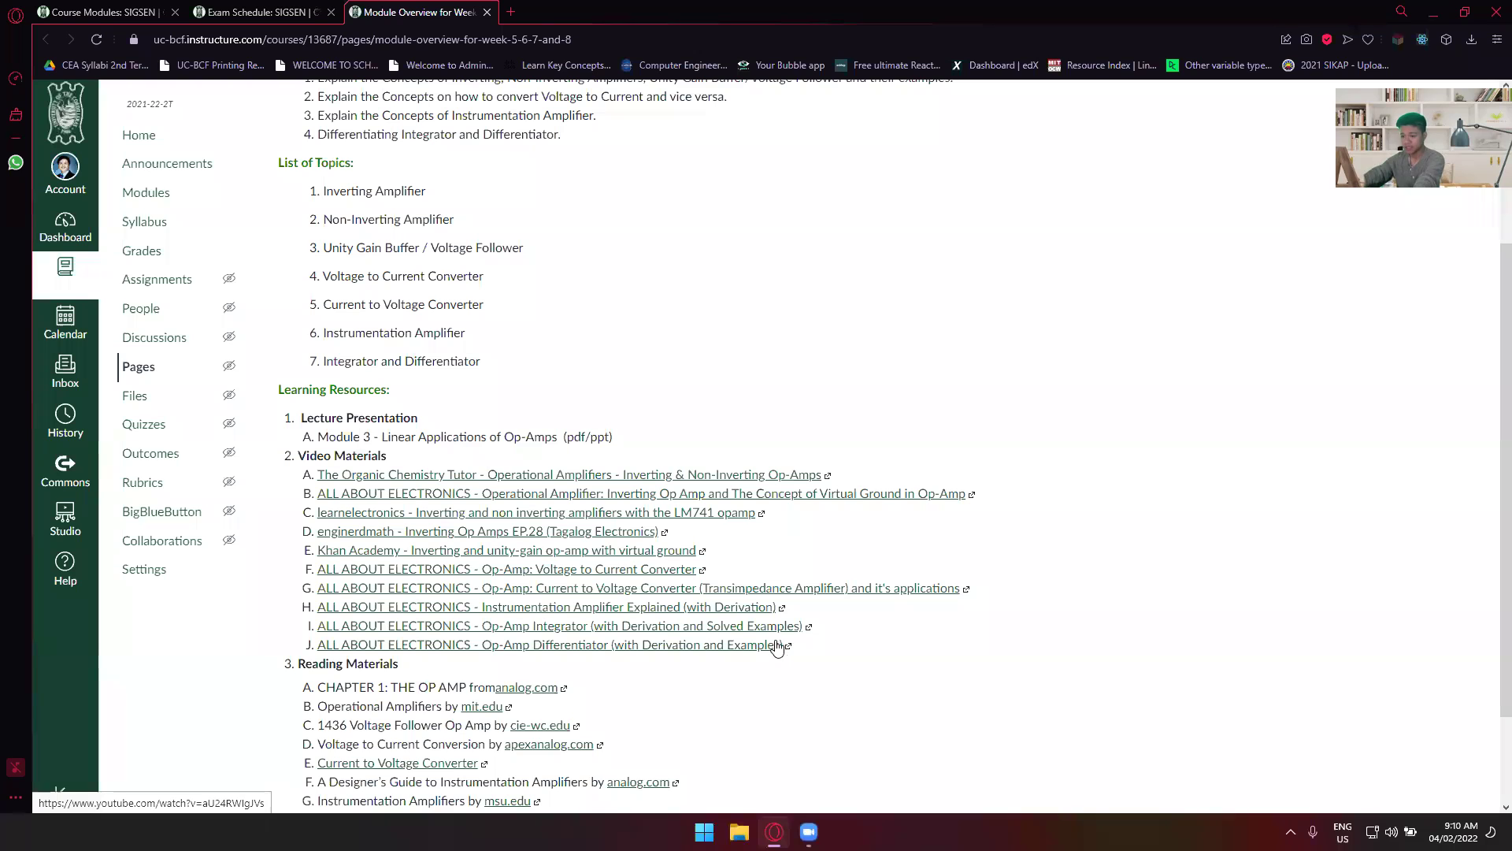
left_click_drag(782, 645, 317, 476)
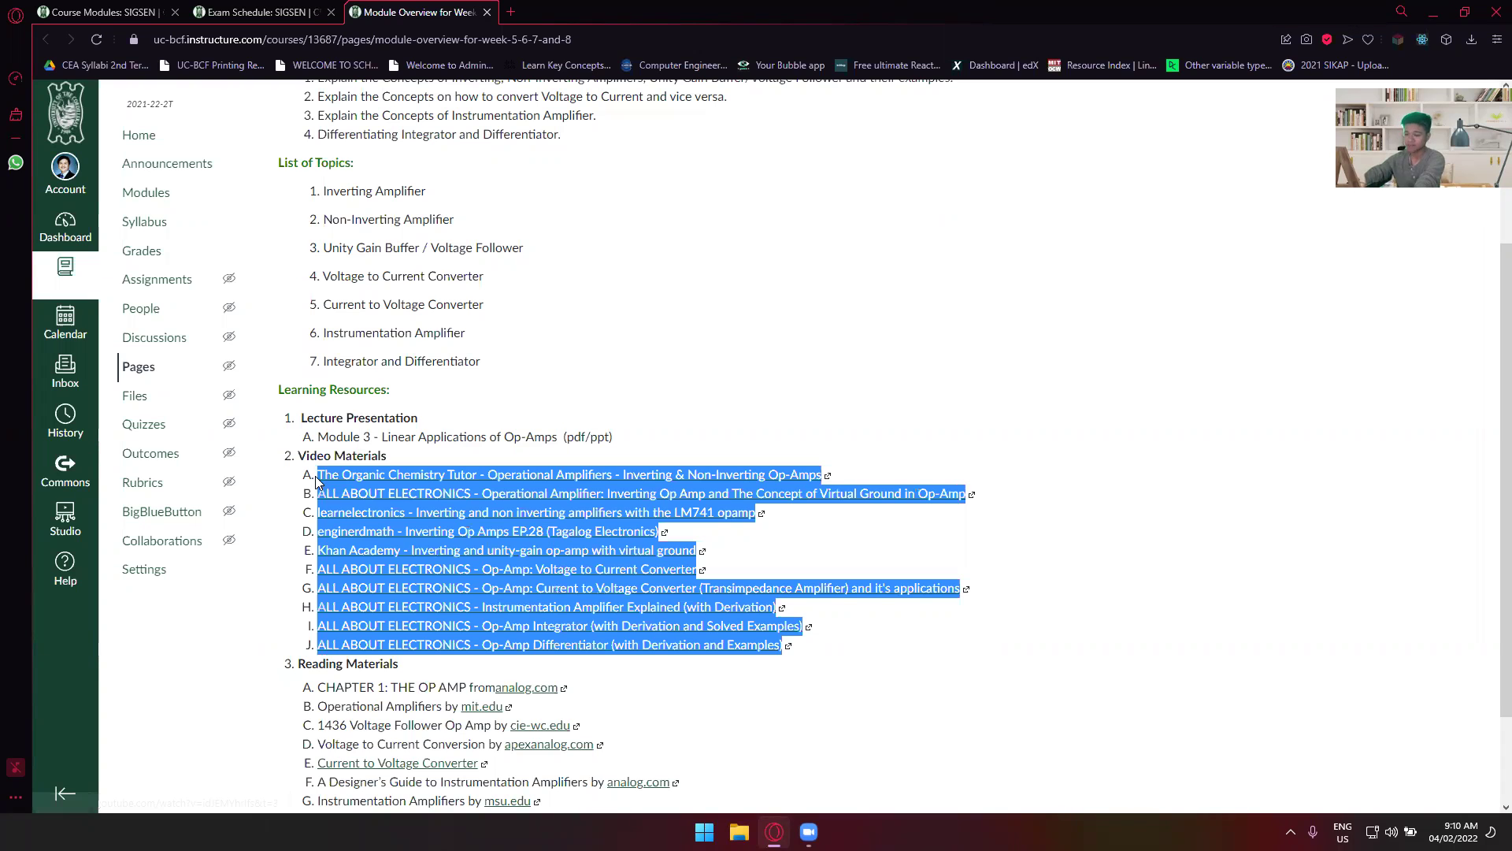
left_click(277, 616)
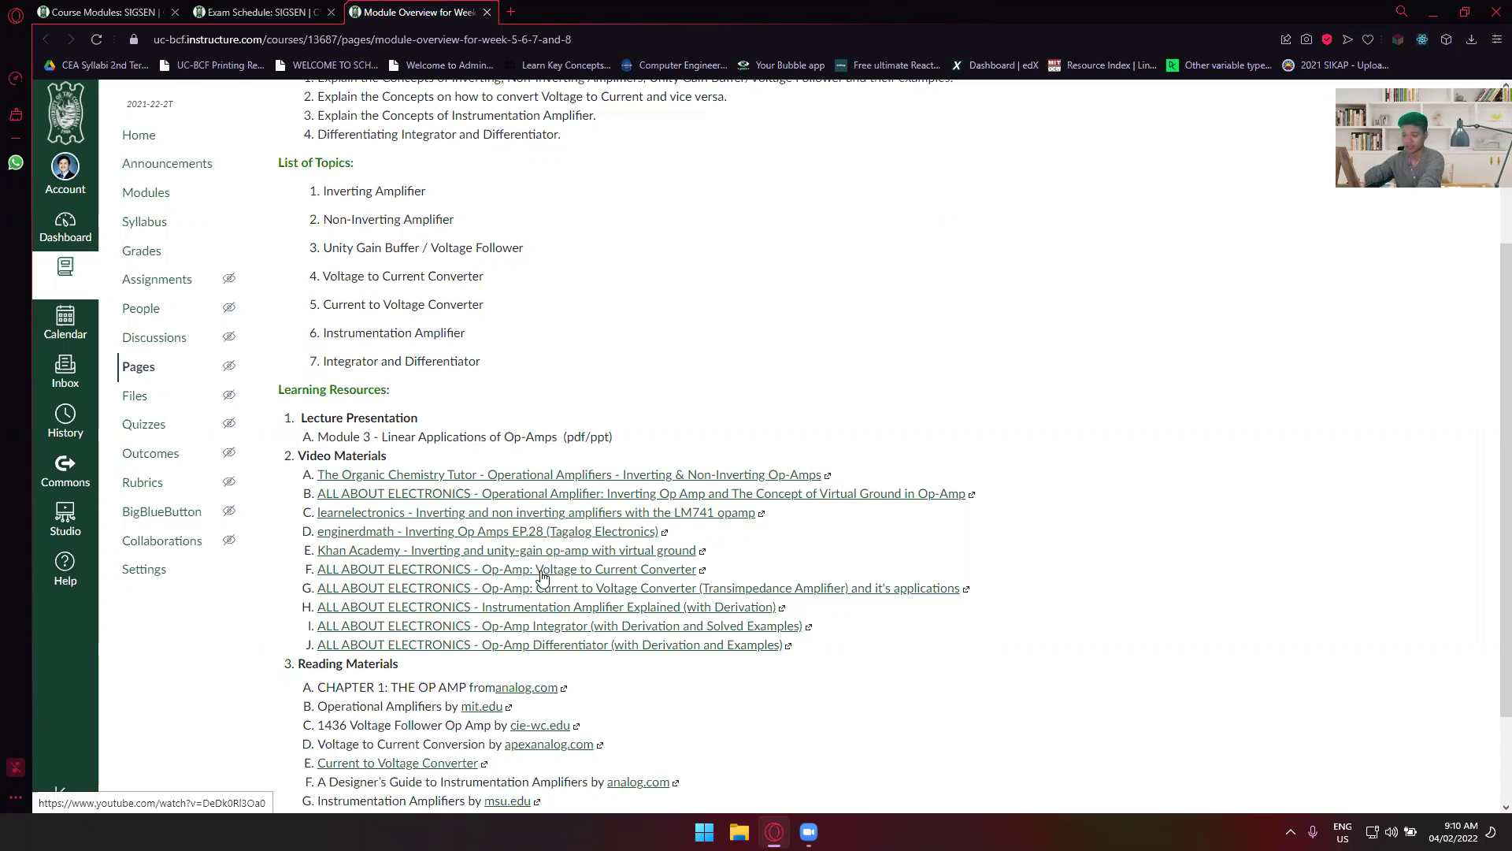
scroll(542, 578, "down", 1)
scroll(373, 577, "down", 2)
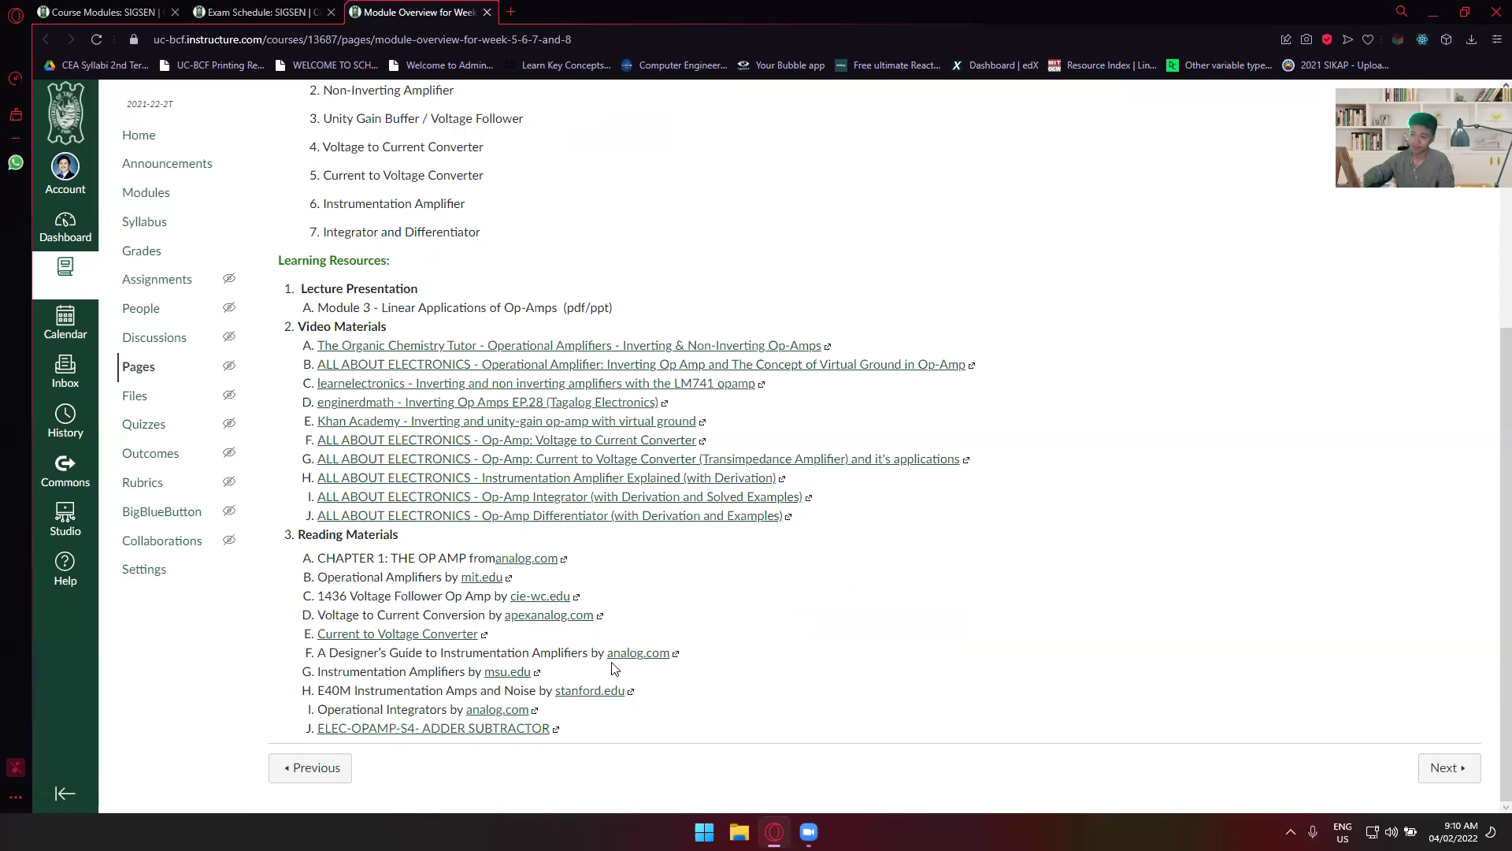
scroll(359, 494, "up", 3)
Open Watch Videos-3 from Course Modules in a new tab and start the SigSen Part 1 lecture.
key("ctrl+shift+Tab")
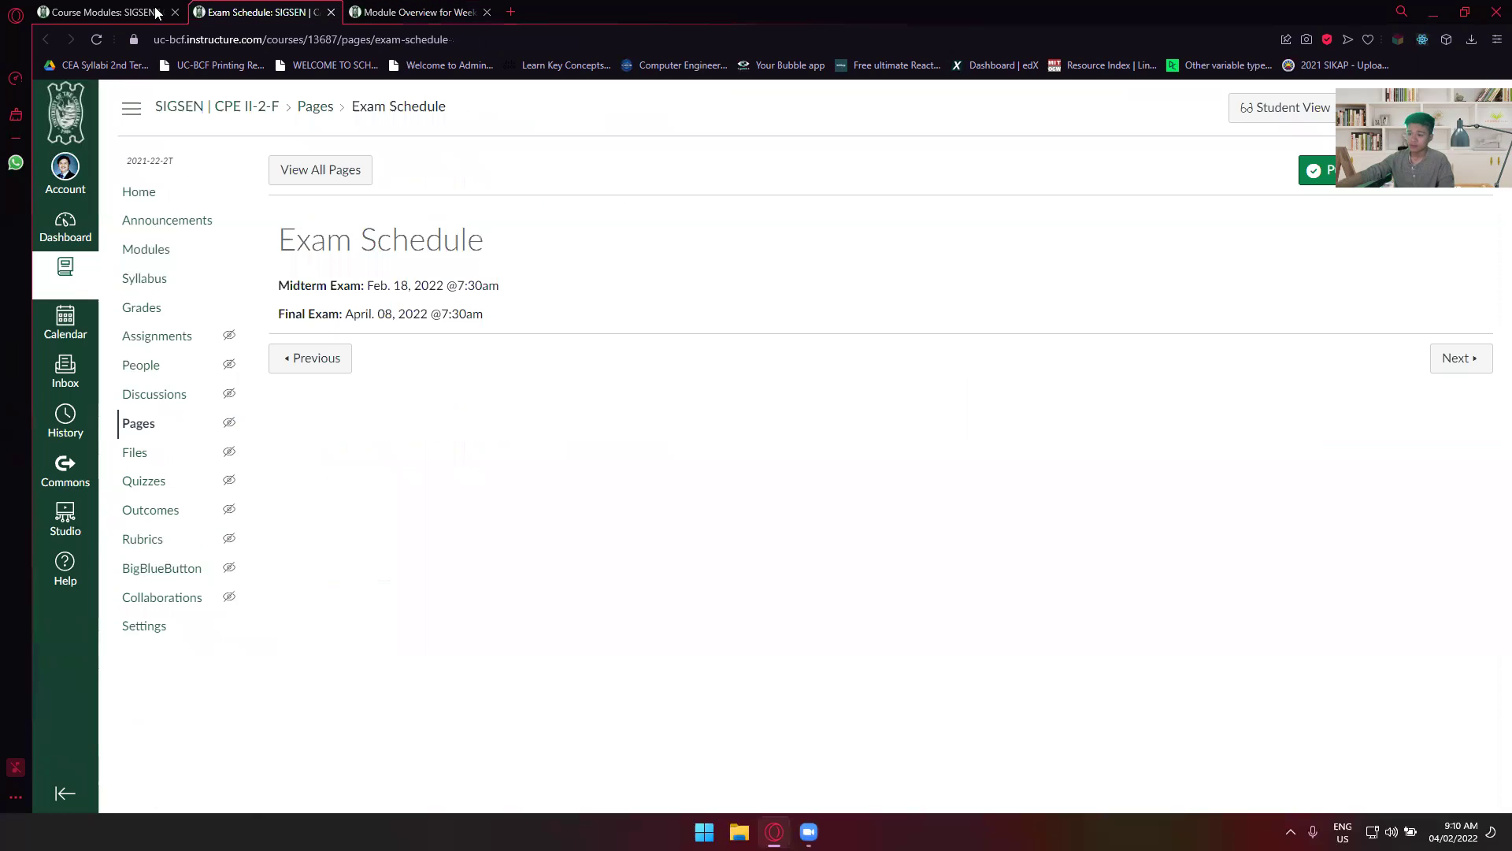
key("ctrl+shift+Tab")
scroll(373, 467, "up", 1)
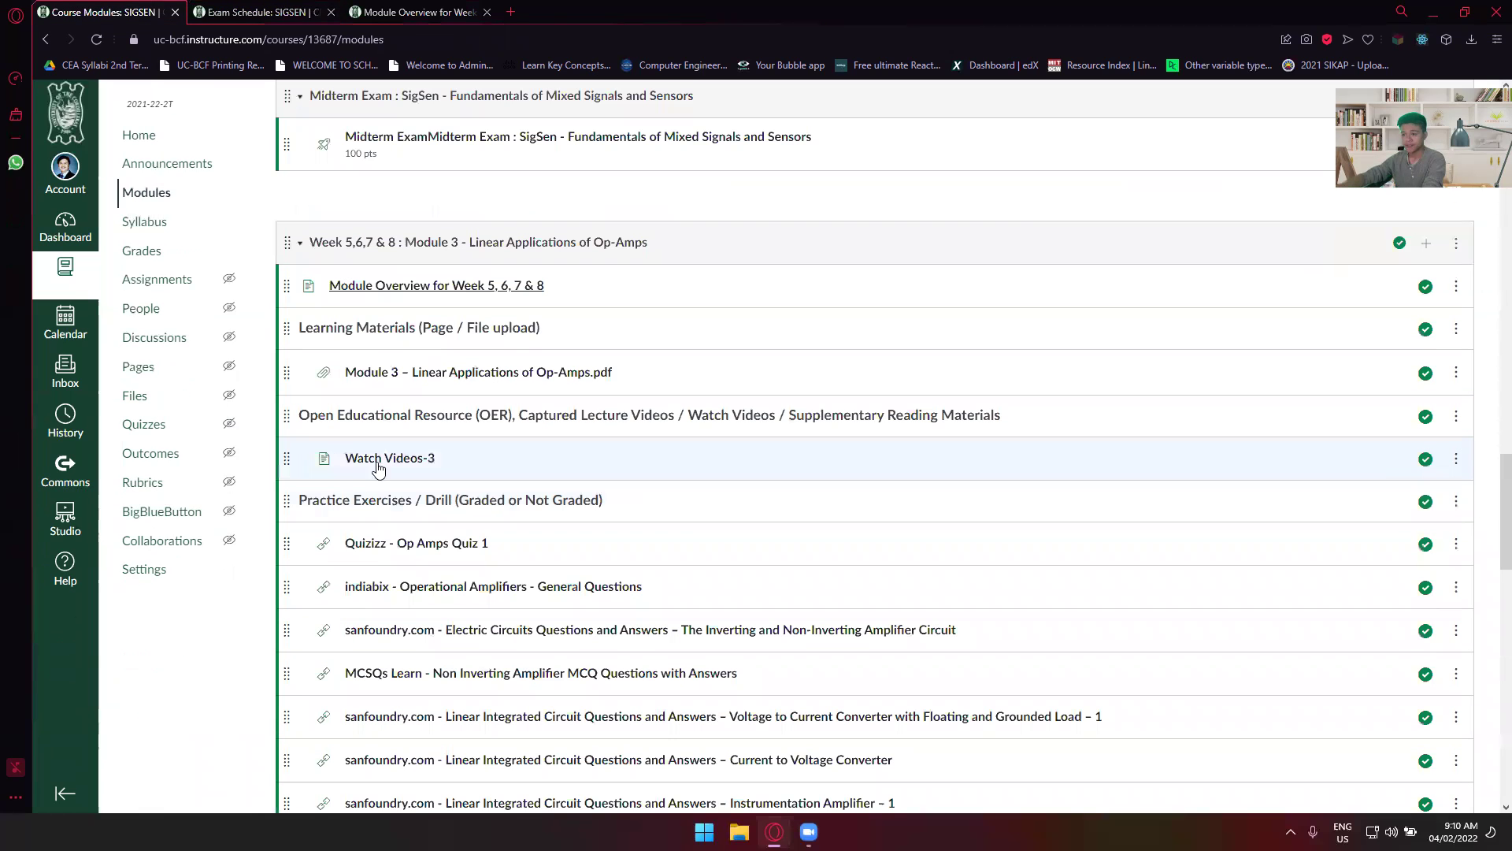
middle_click(375, 461)
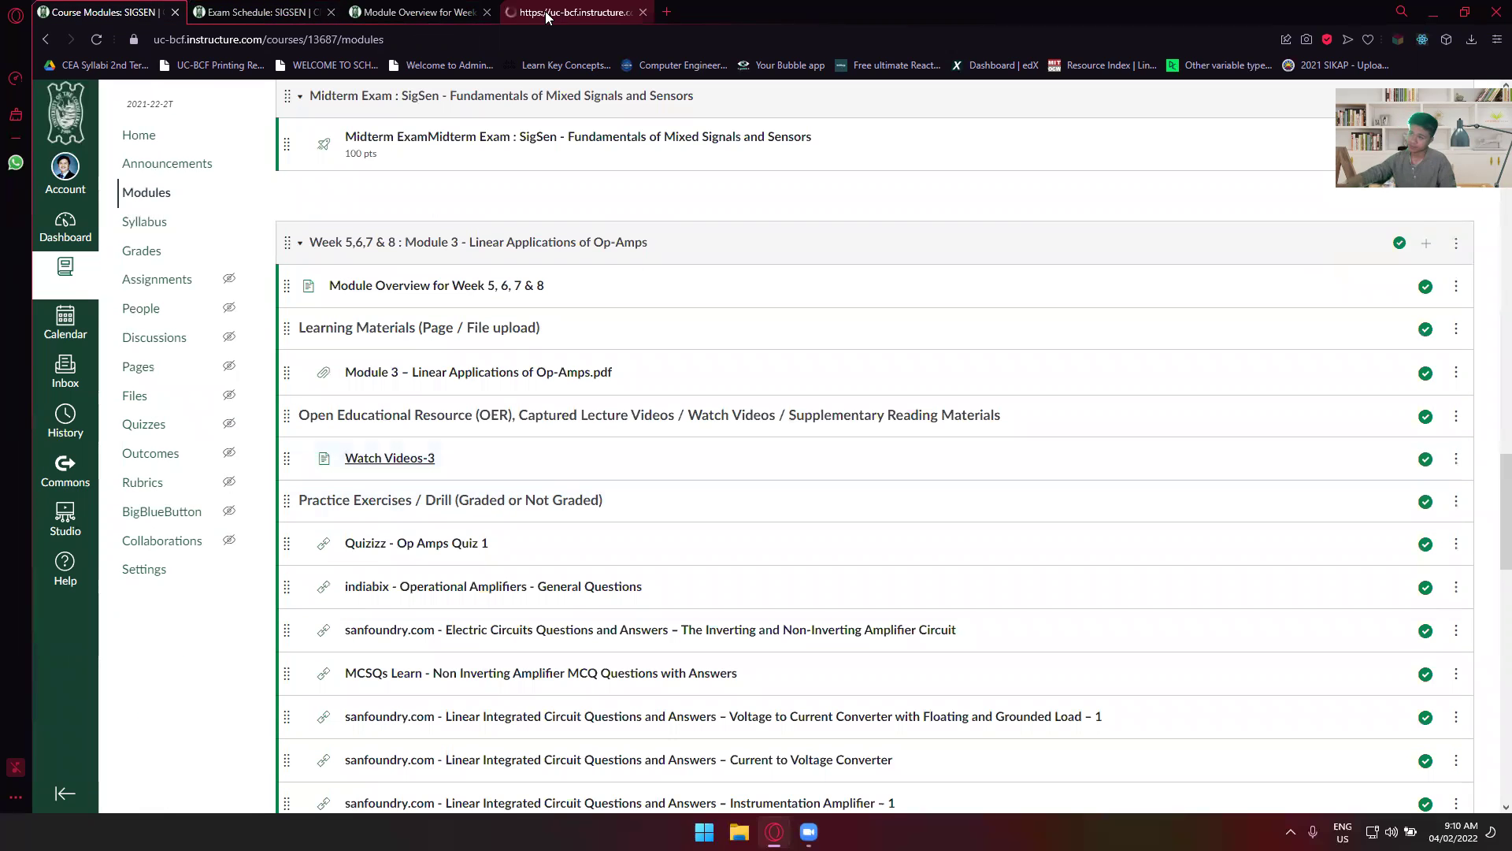
key("ctrl+Tab")
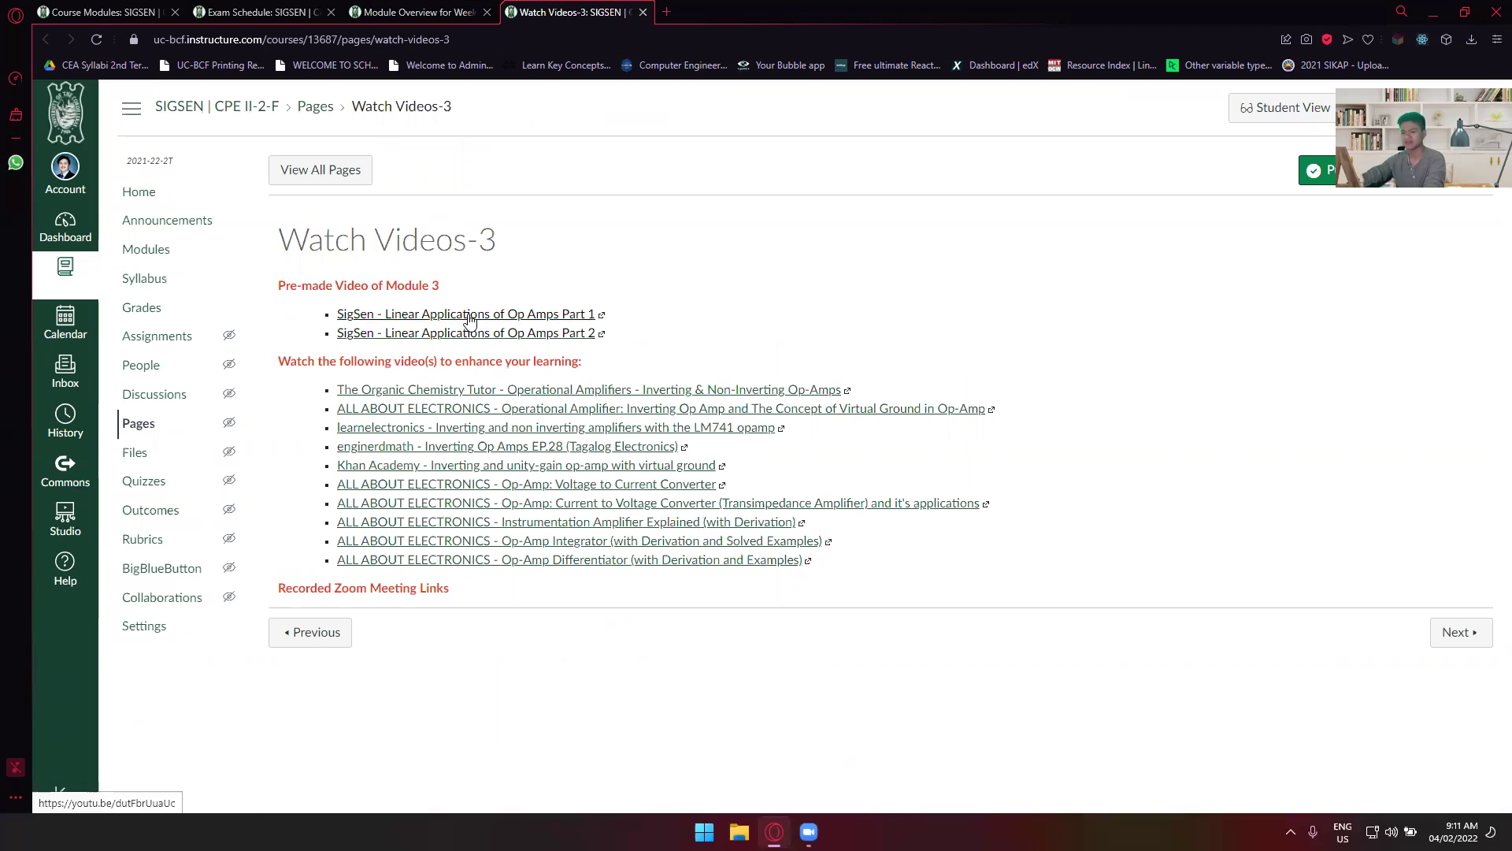
left_click(469, 317)
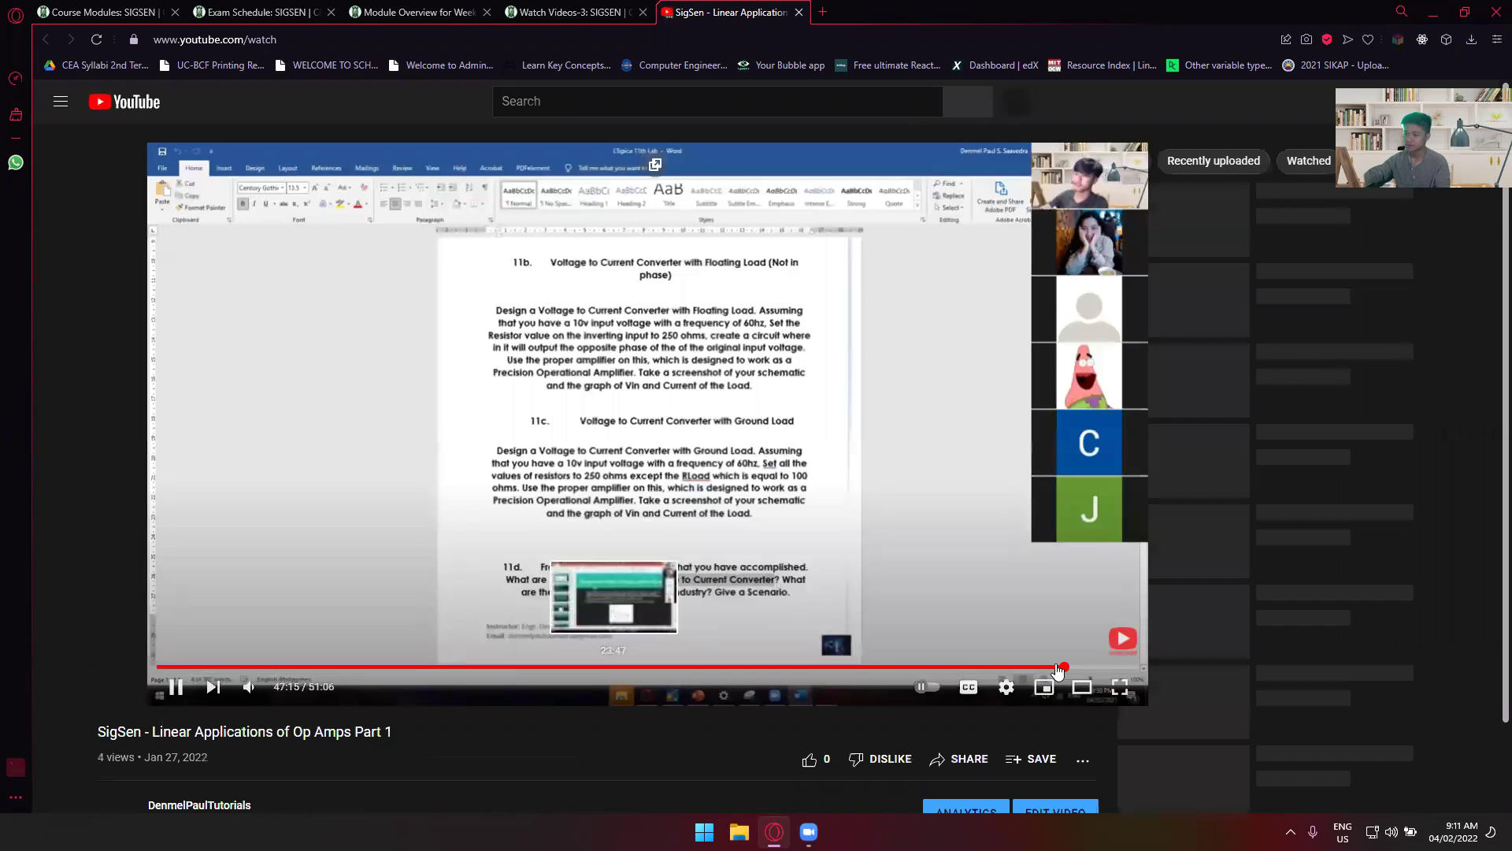
Scrub the Part 1 lecture back to around 37:35 and pause it.
left_click(1004, 671)
left_click(967, 671)
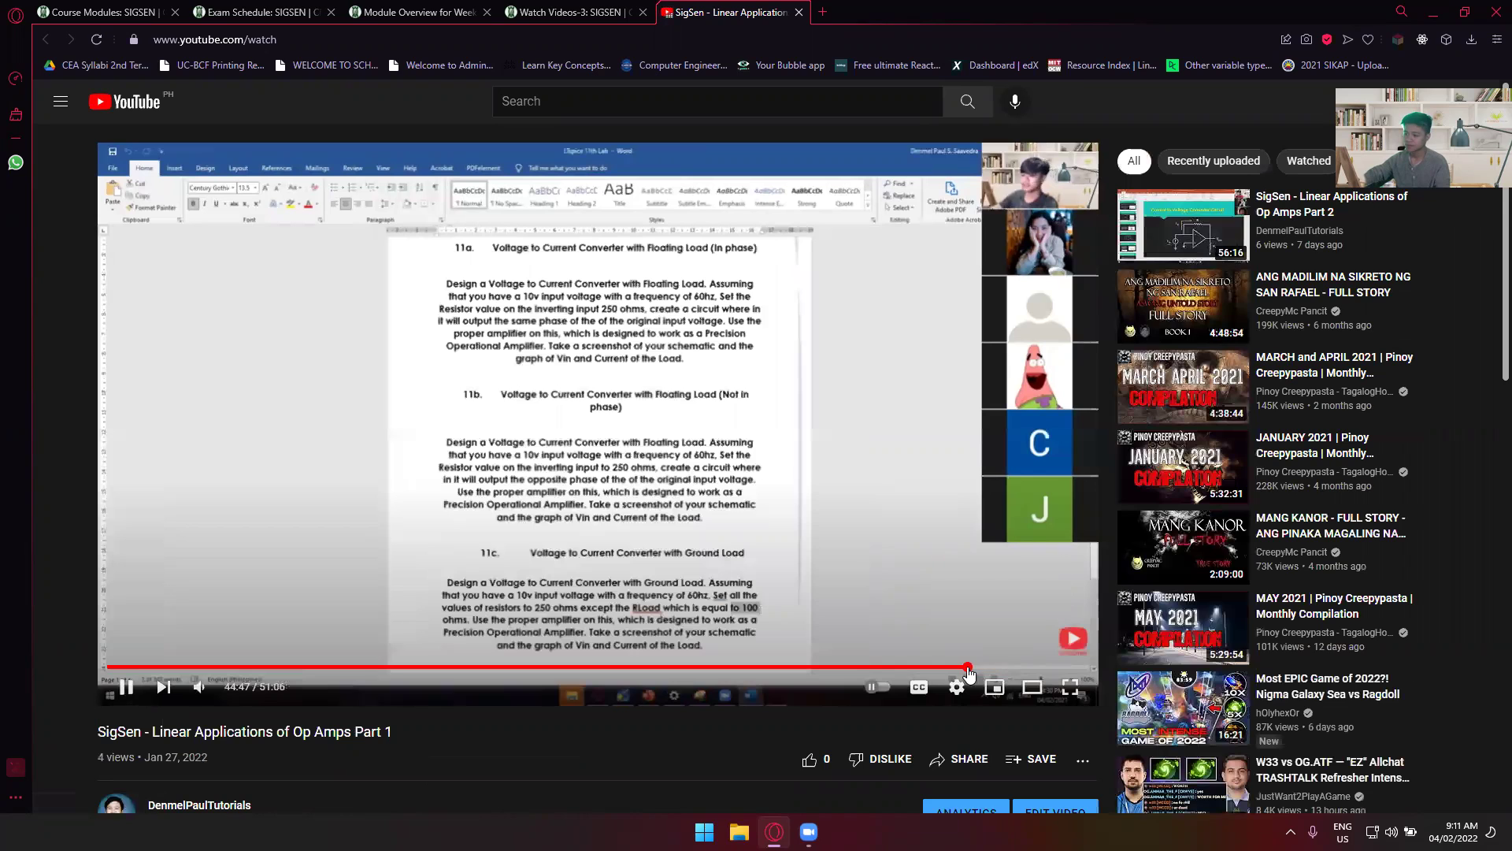
left_click(908, 671)
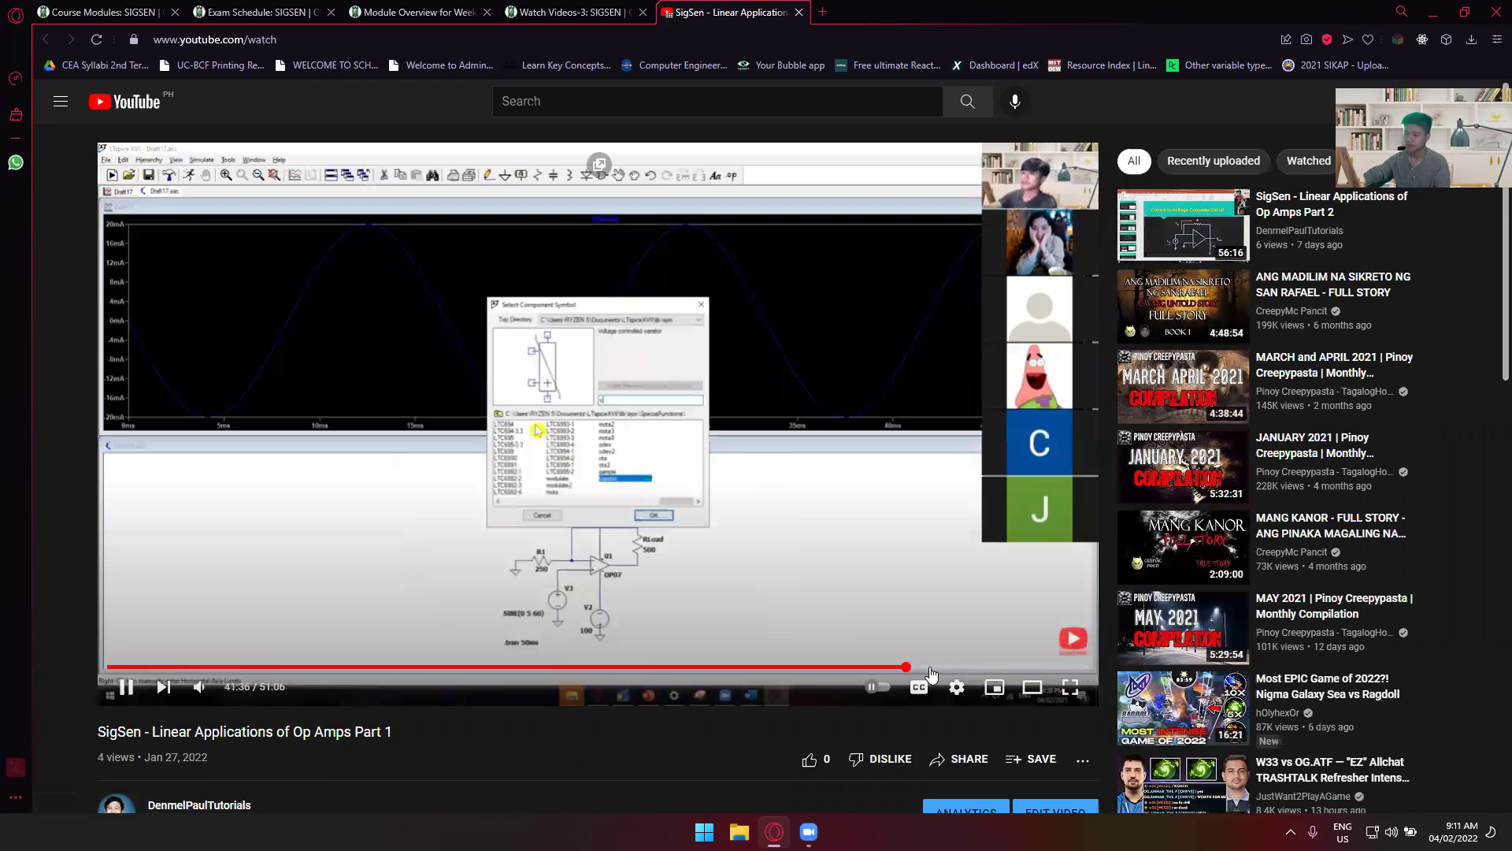
left_click(855, 671)
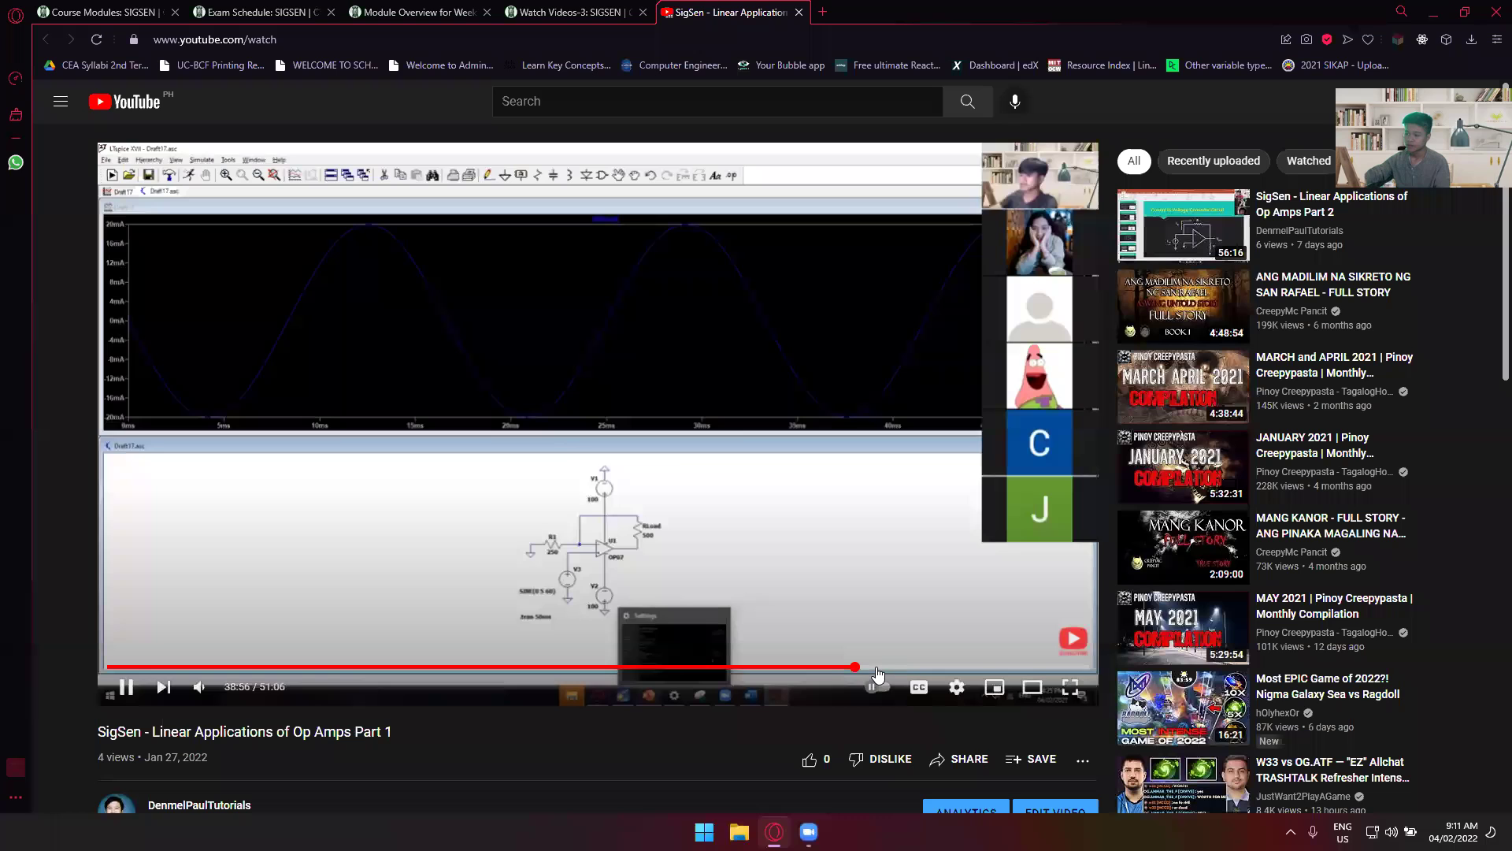
left_click(830, 671)
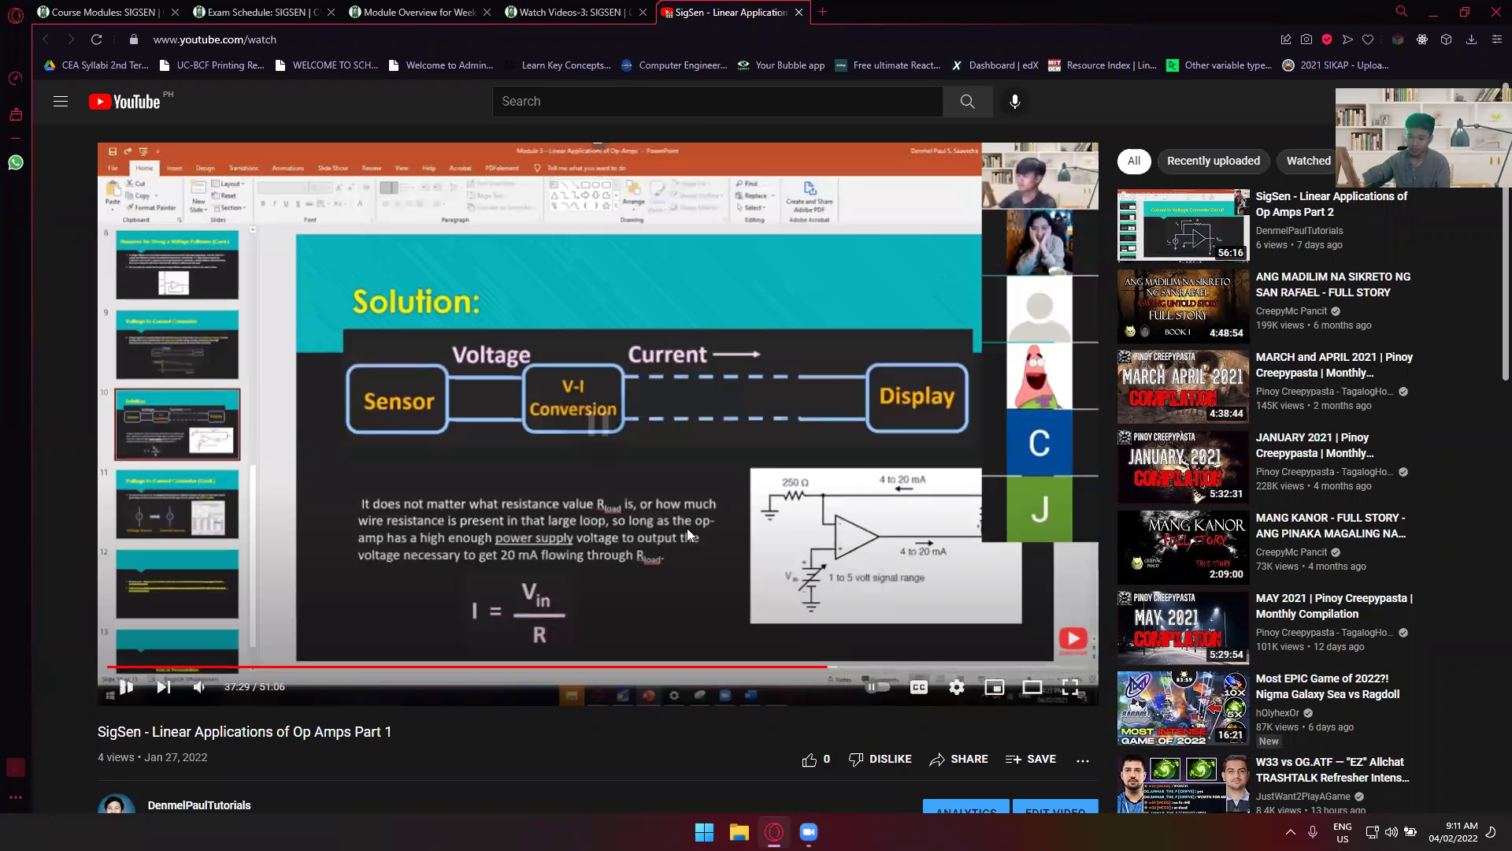
left_click(690, 542)
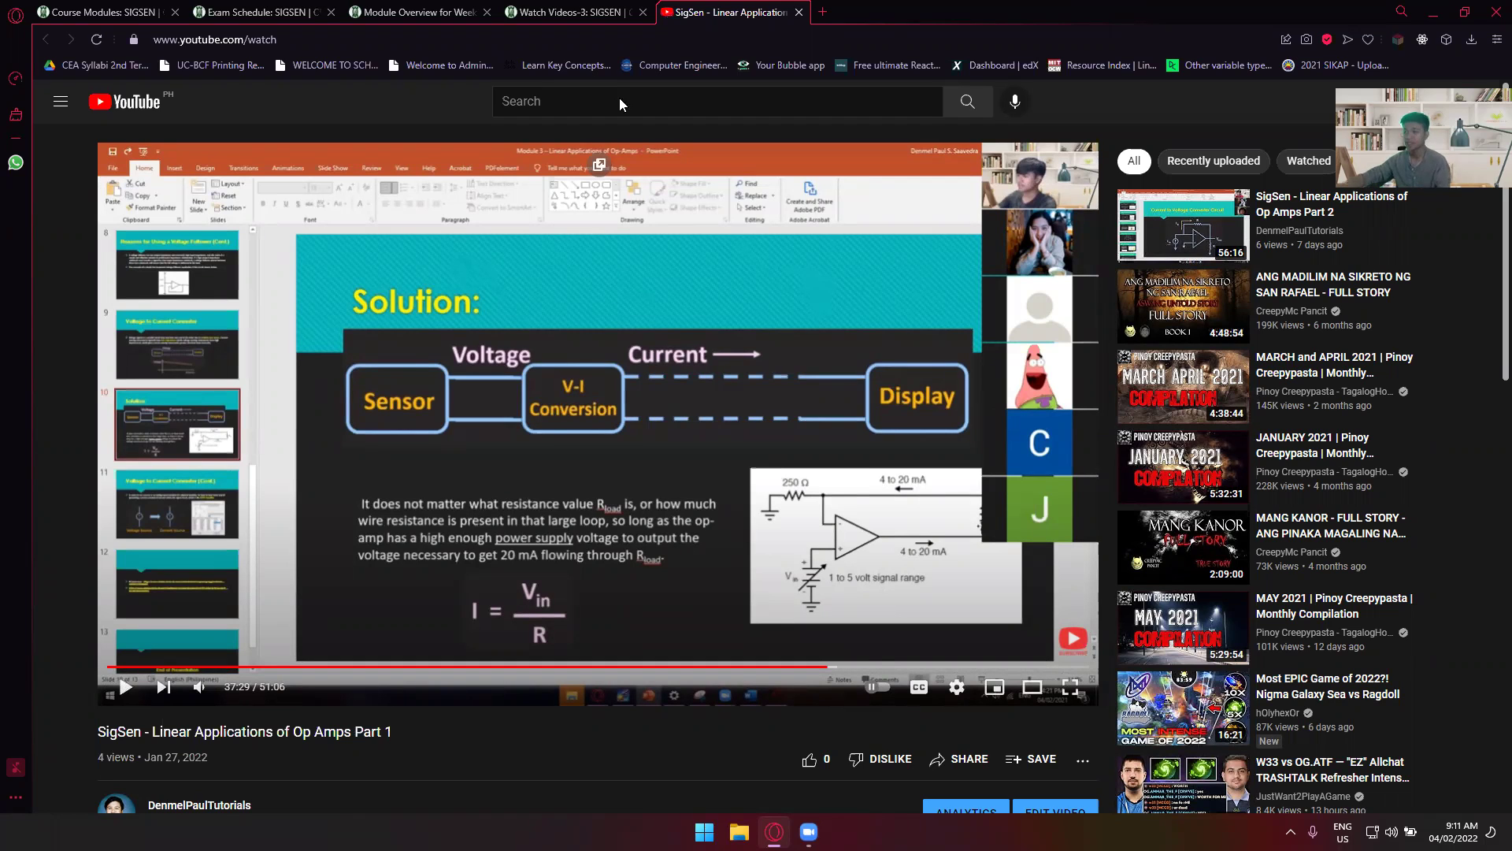
Open the Part 2 lecture from Watch Videos-3 and pause it at 27:00.
left_click(624, 11)
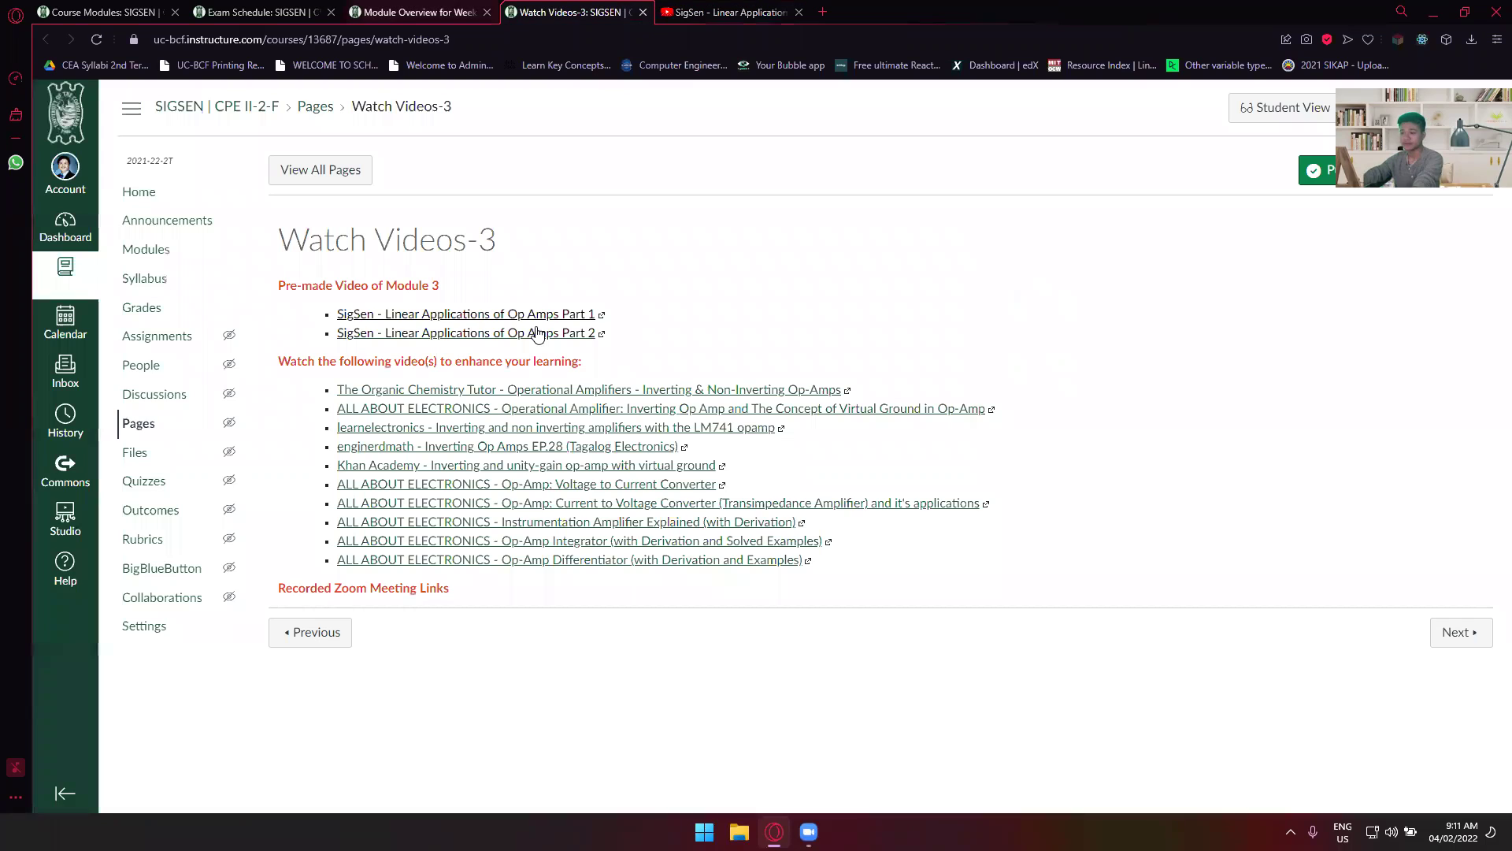
left_click(573, 332)
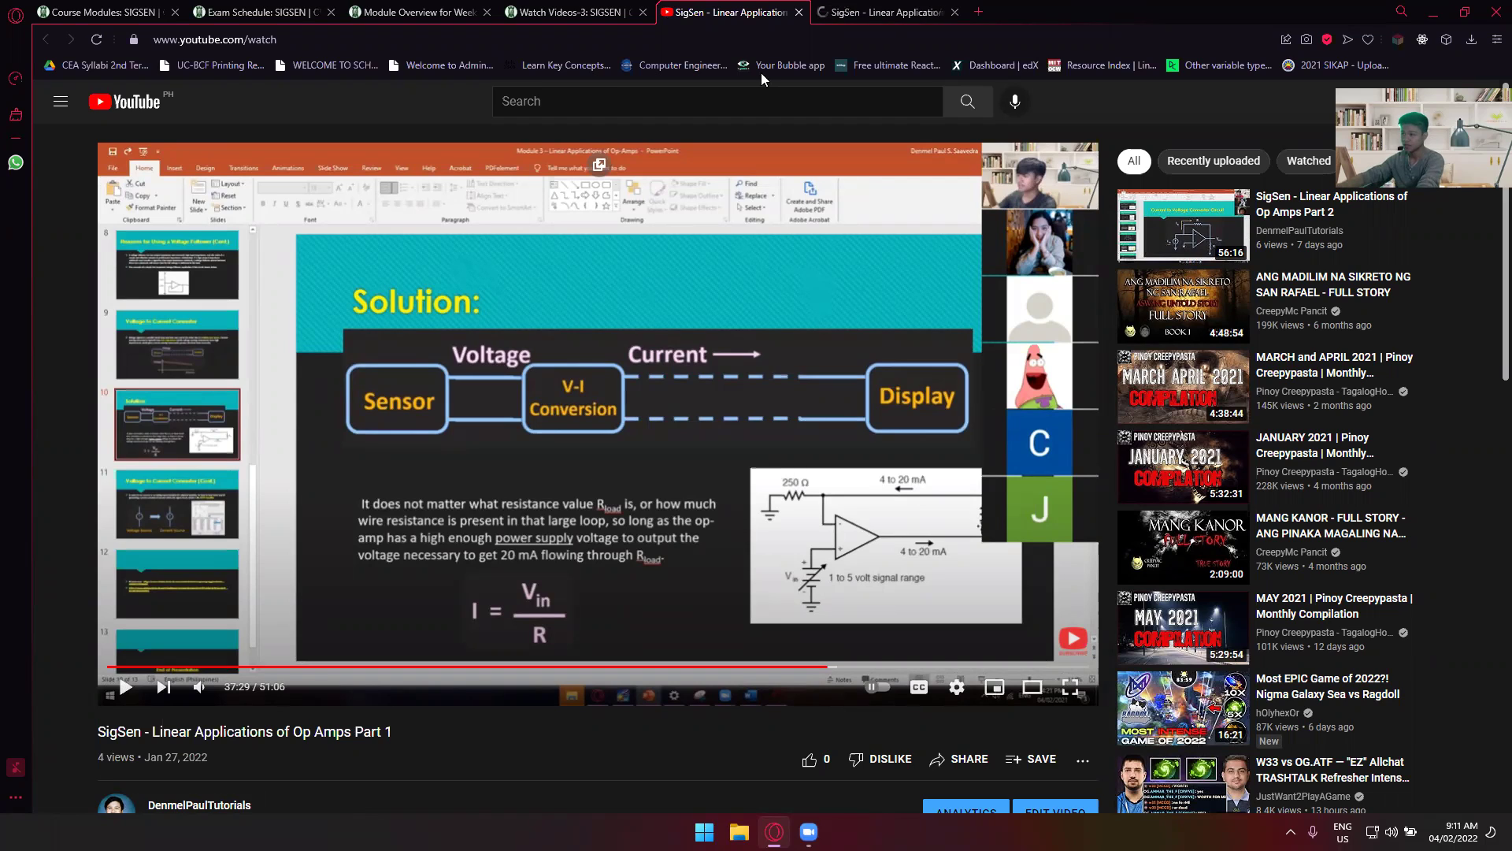
key("ctrl+Tab")
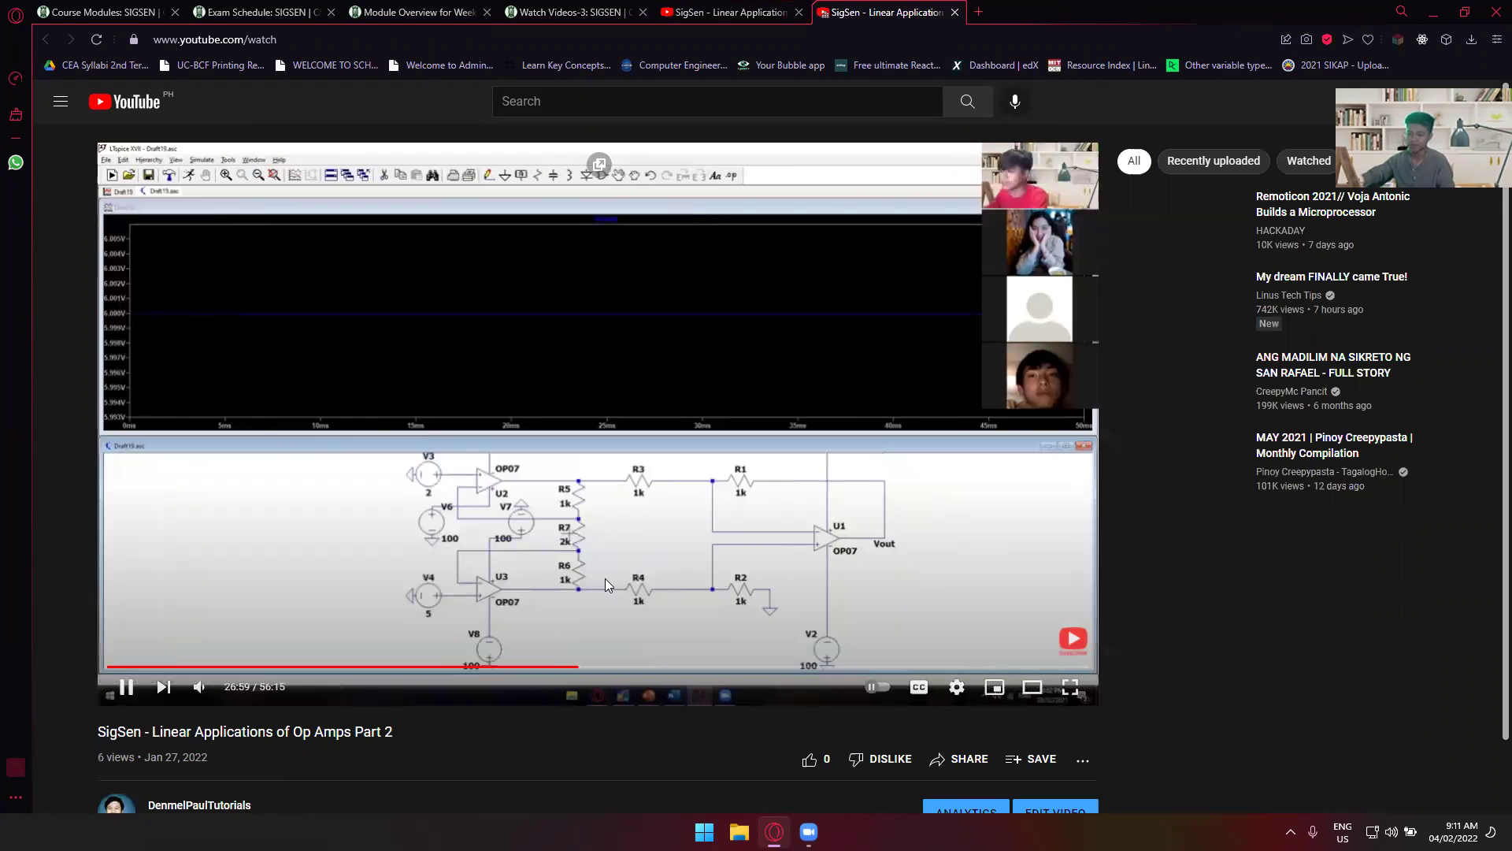
left_click(525, 547)
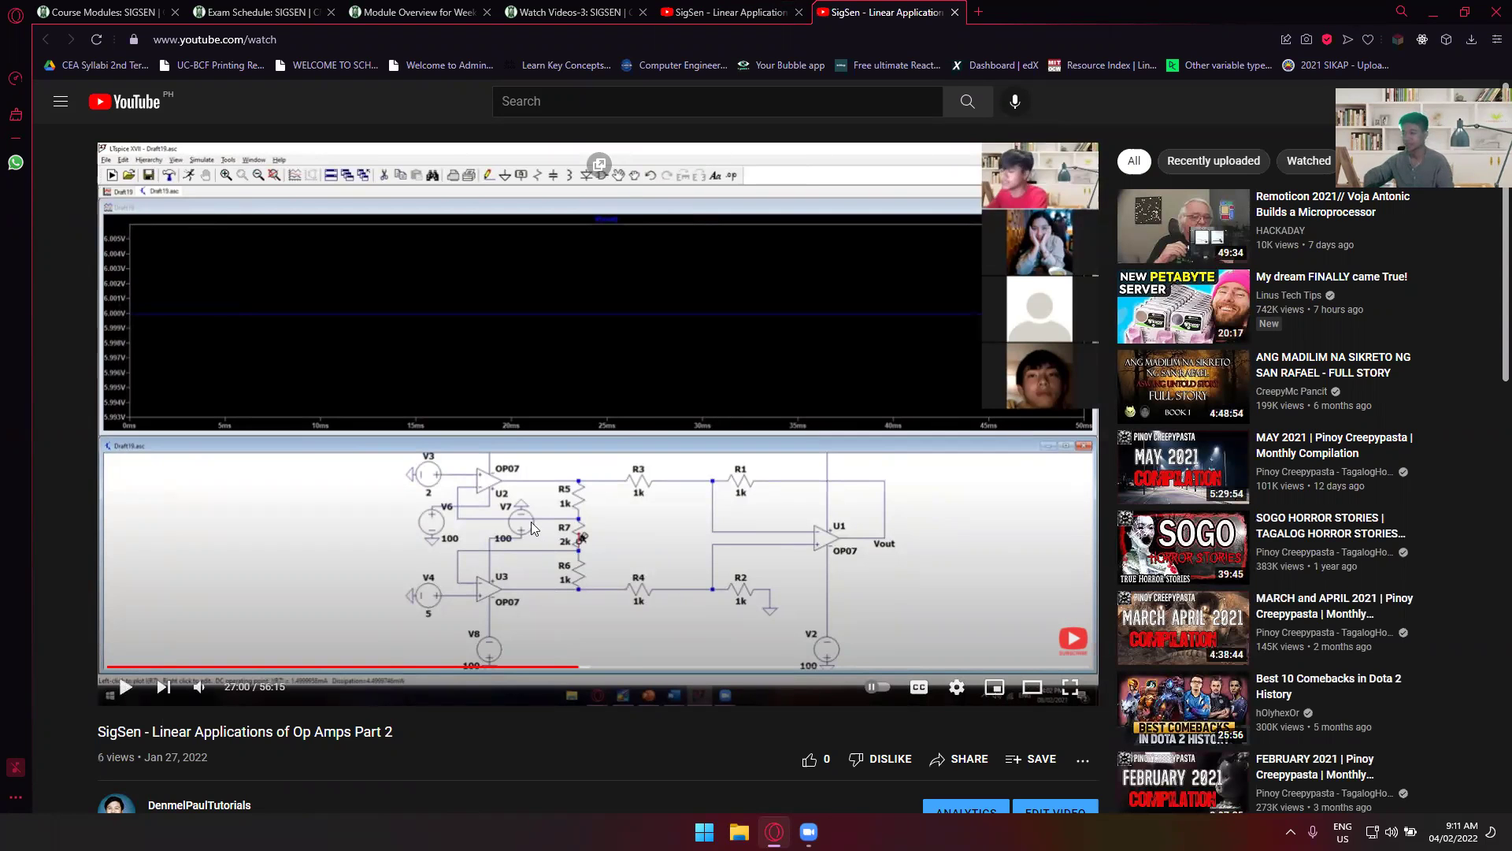
scroll(673, 527, "down", 3)
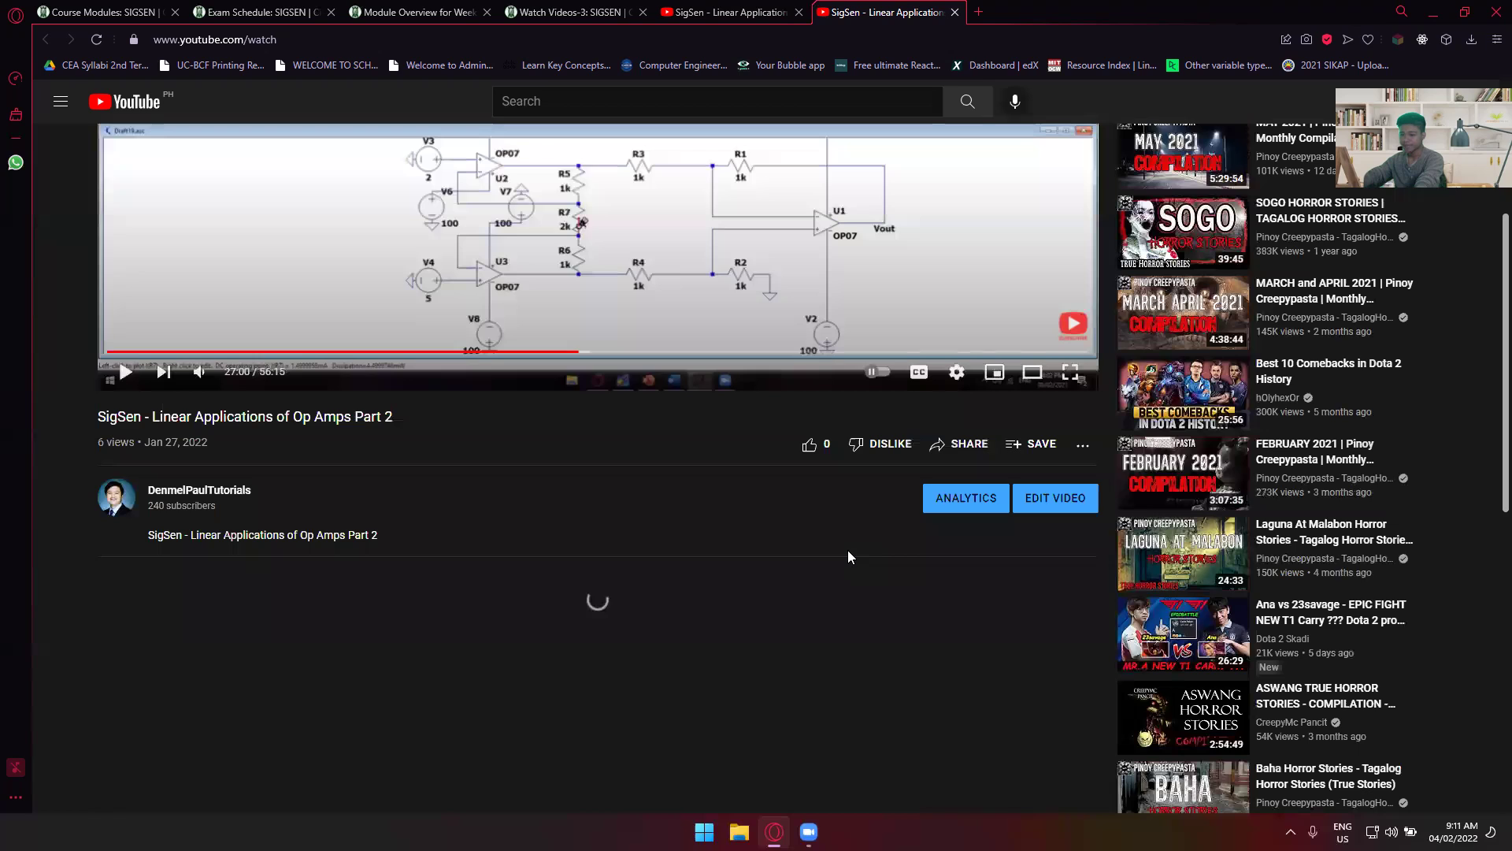
scroll(693, 531, "up", 2)
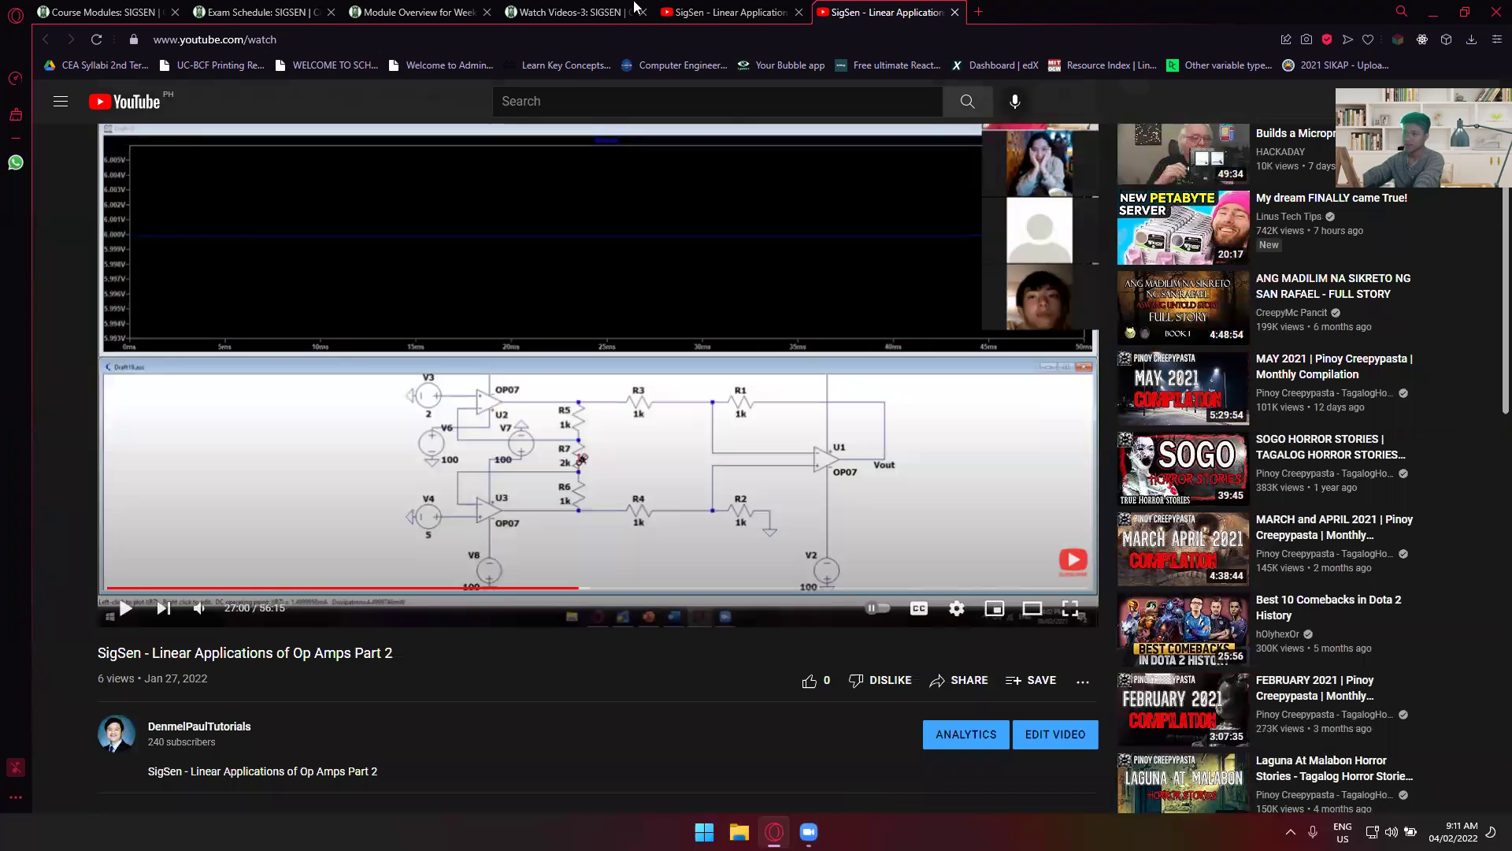
Open the Module 3 PDF from Course Modules in a background tab and view it.
left_click(291, 11)
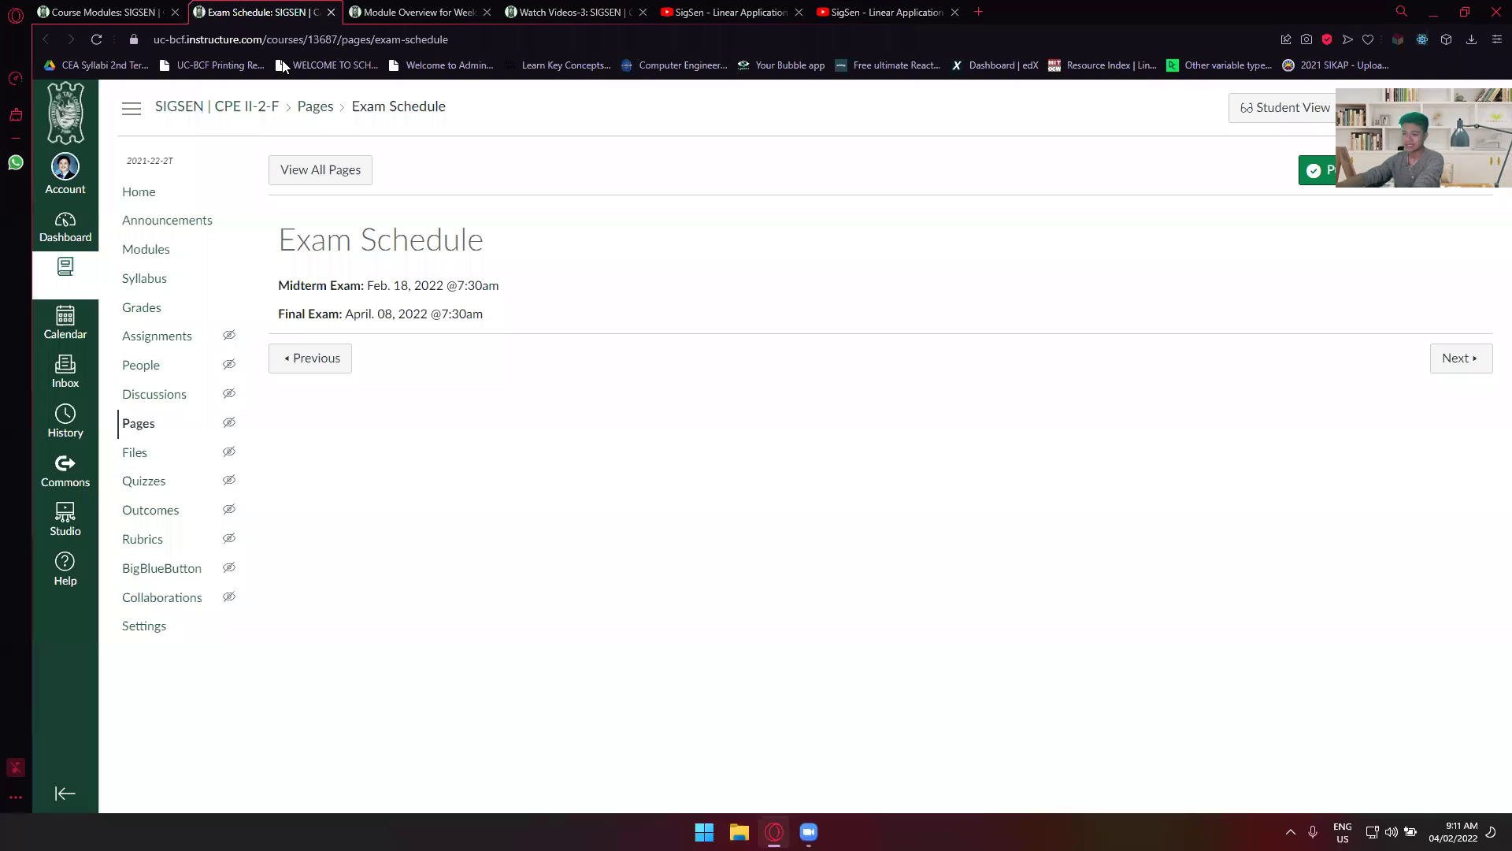
key("ctrl+shift+Tab")
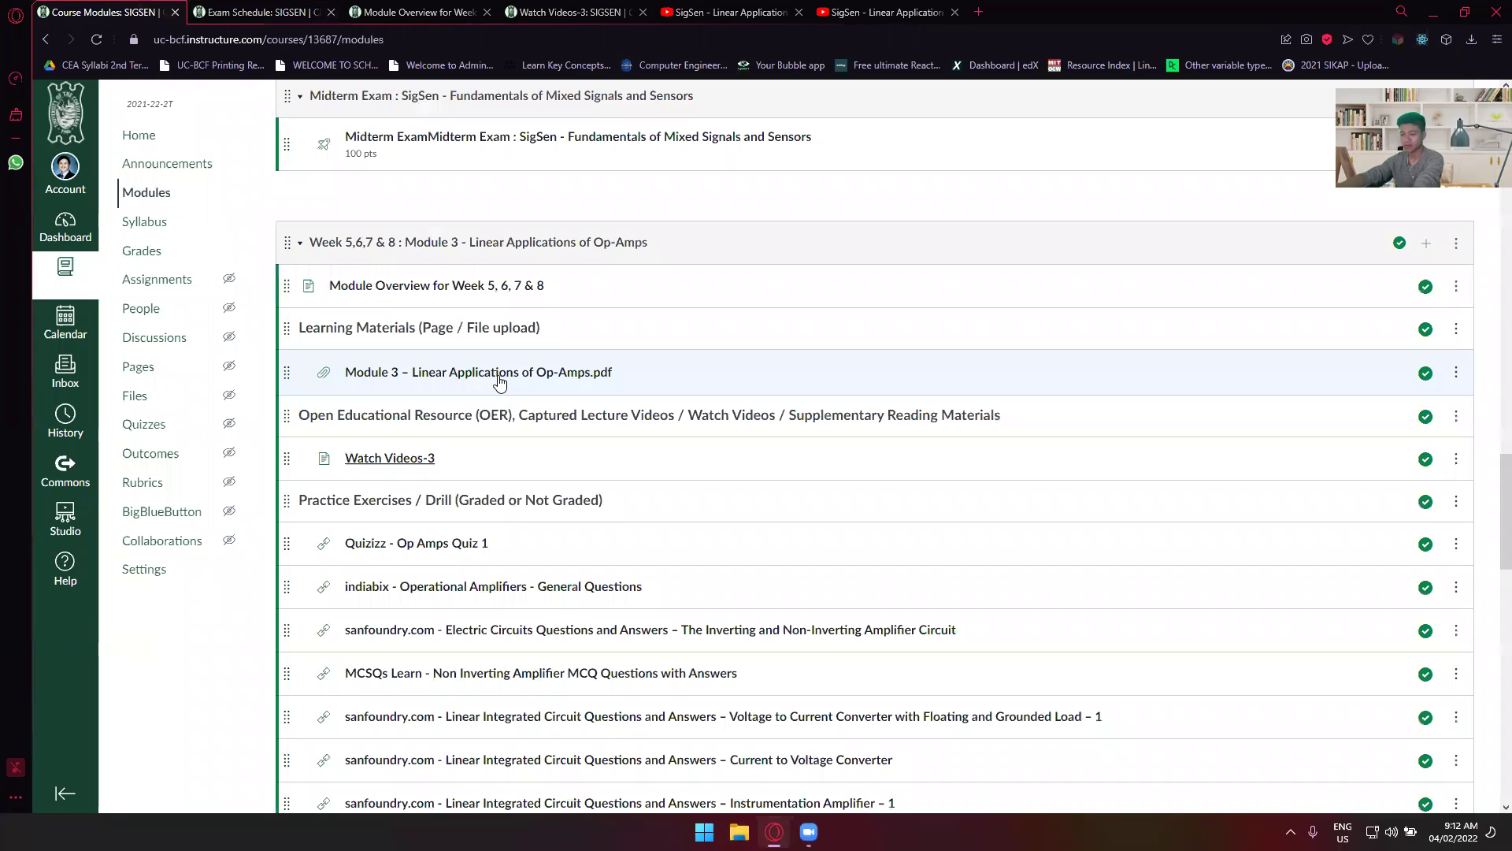
middle_click(499, 376)
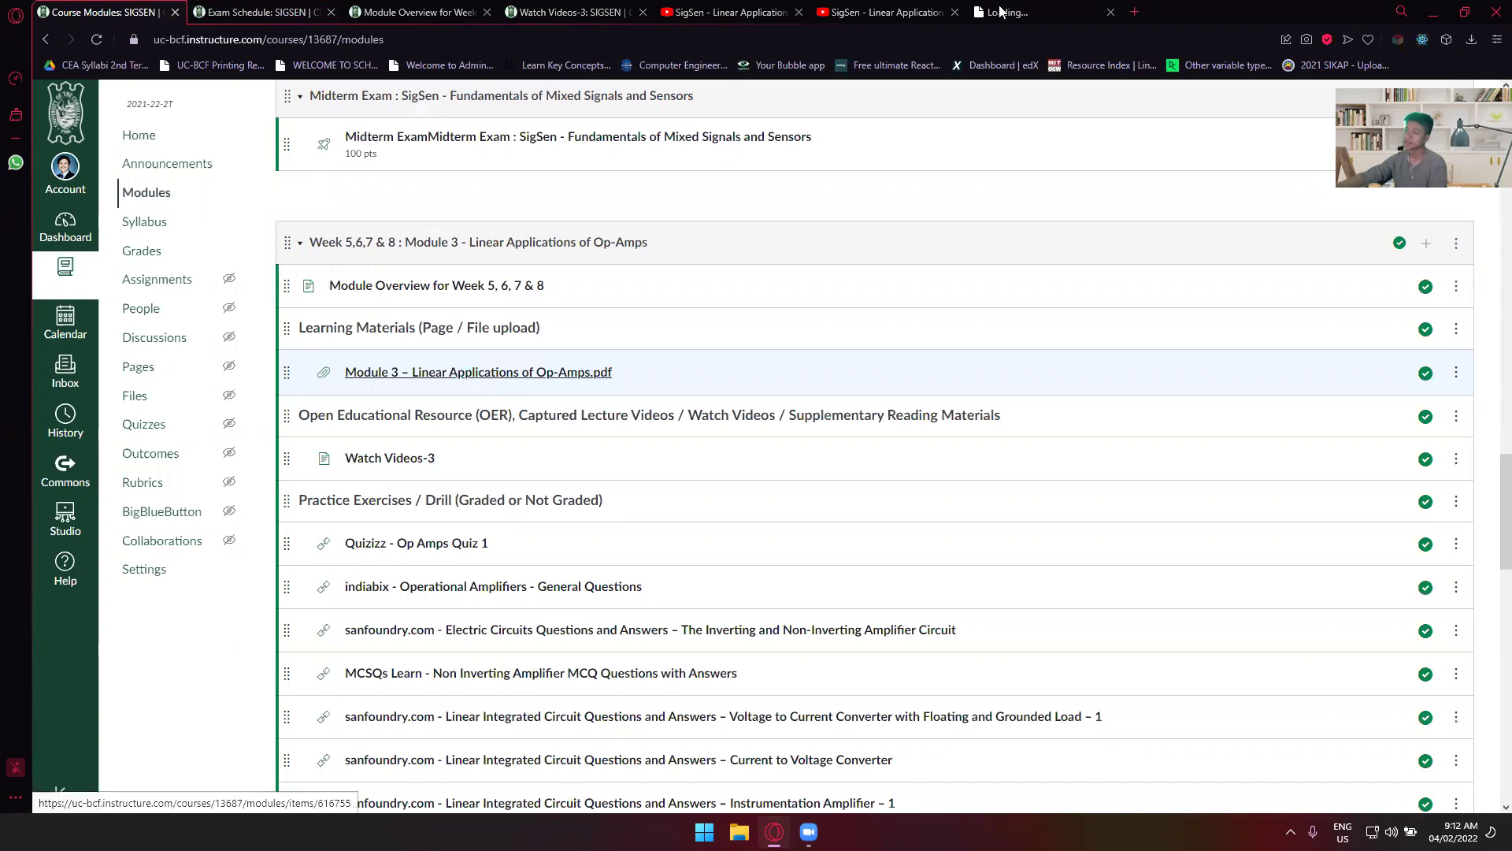
key("ctrl+shift+Tab")
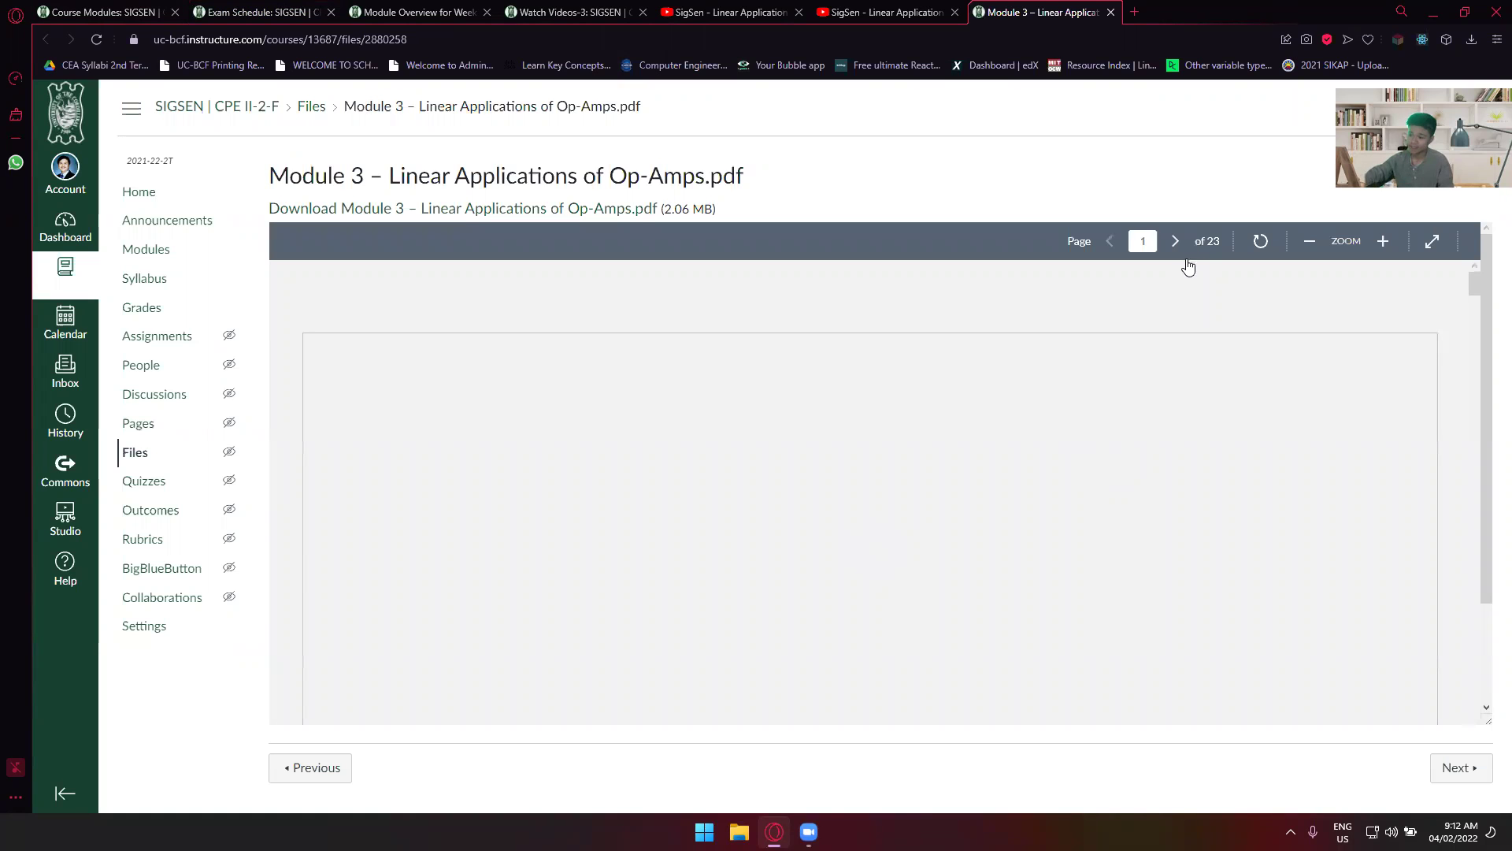
Cycle through the Part 1 and Part 2 lecture tabs, then return to Watch Videos-3.
key("ctrl+Tab")
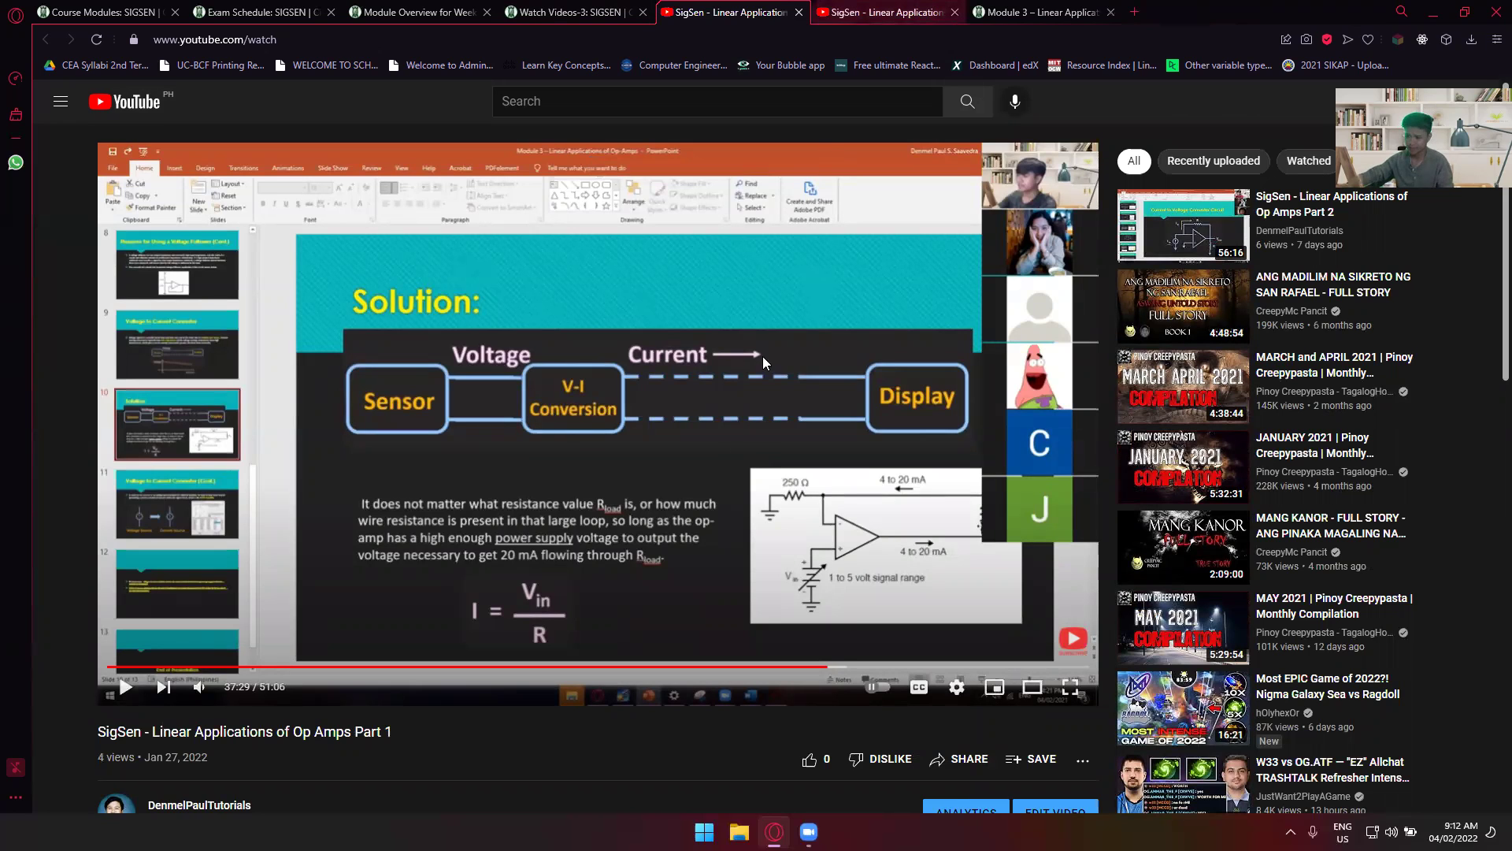
key("ctrl+Tab")
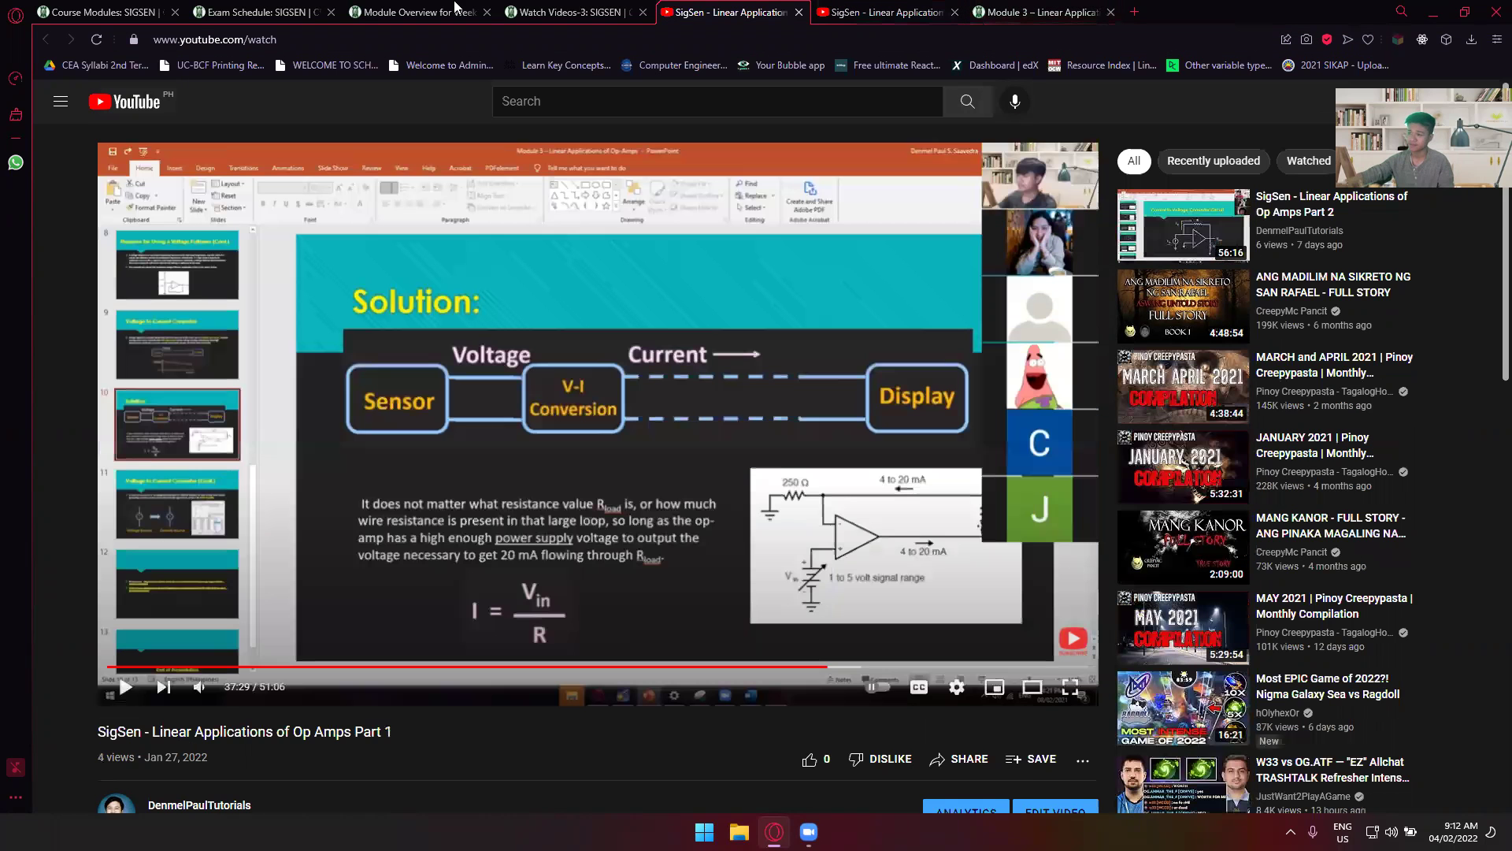
key("ctrl+shift+Tab")
left_click(555, 12)
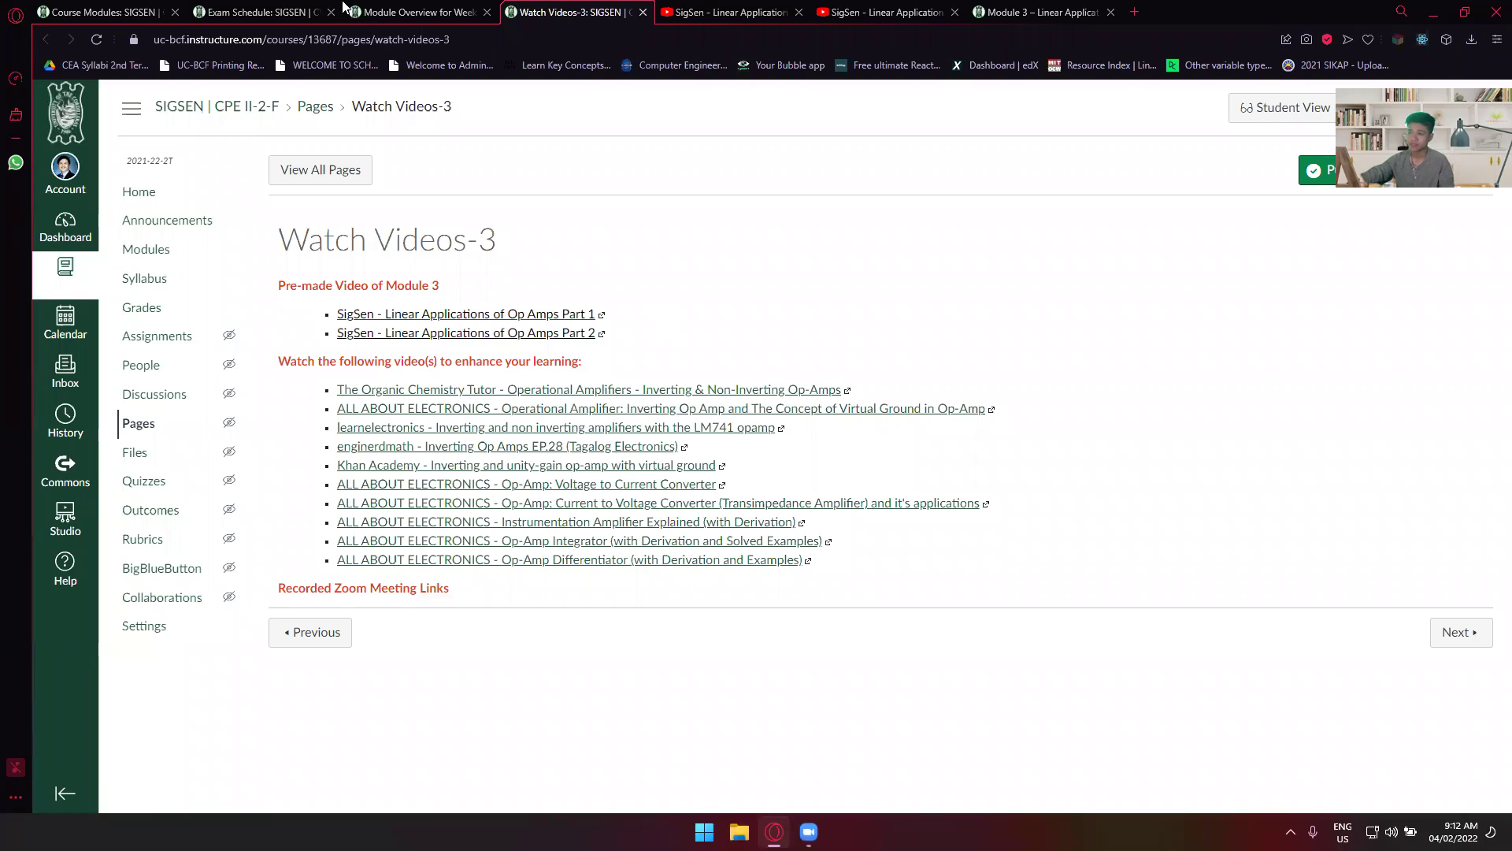
Go through the Exam Schedule tab back to the Course Modules list for Module 3's exercises and labs.
left_click(296, 10)
left_click(151, 6)
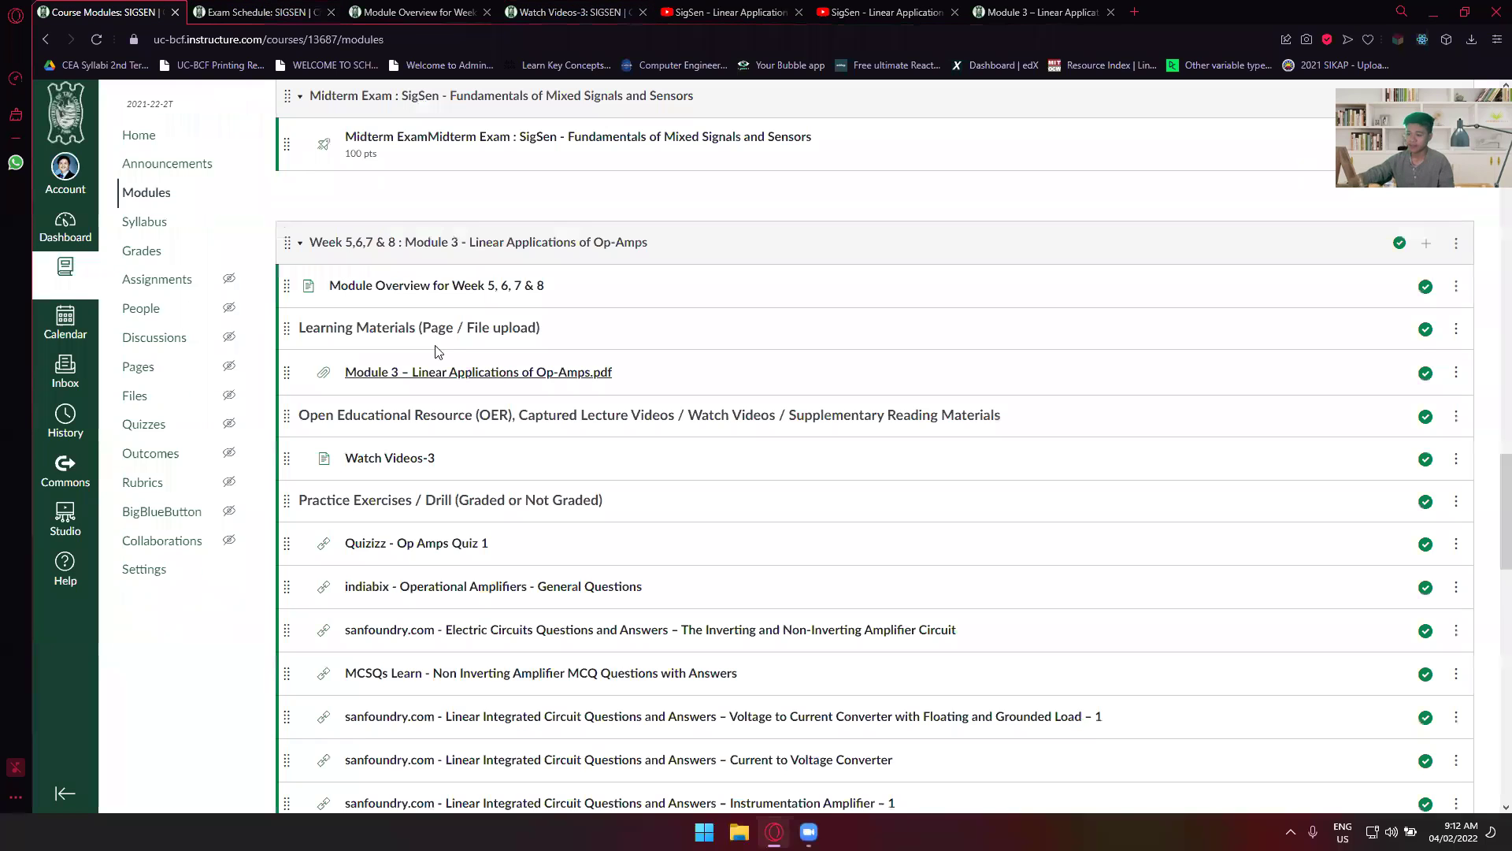
scroll(354, 497, "down", 2)
scroll(526, 496, "down", 1)
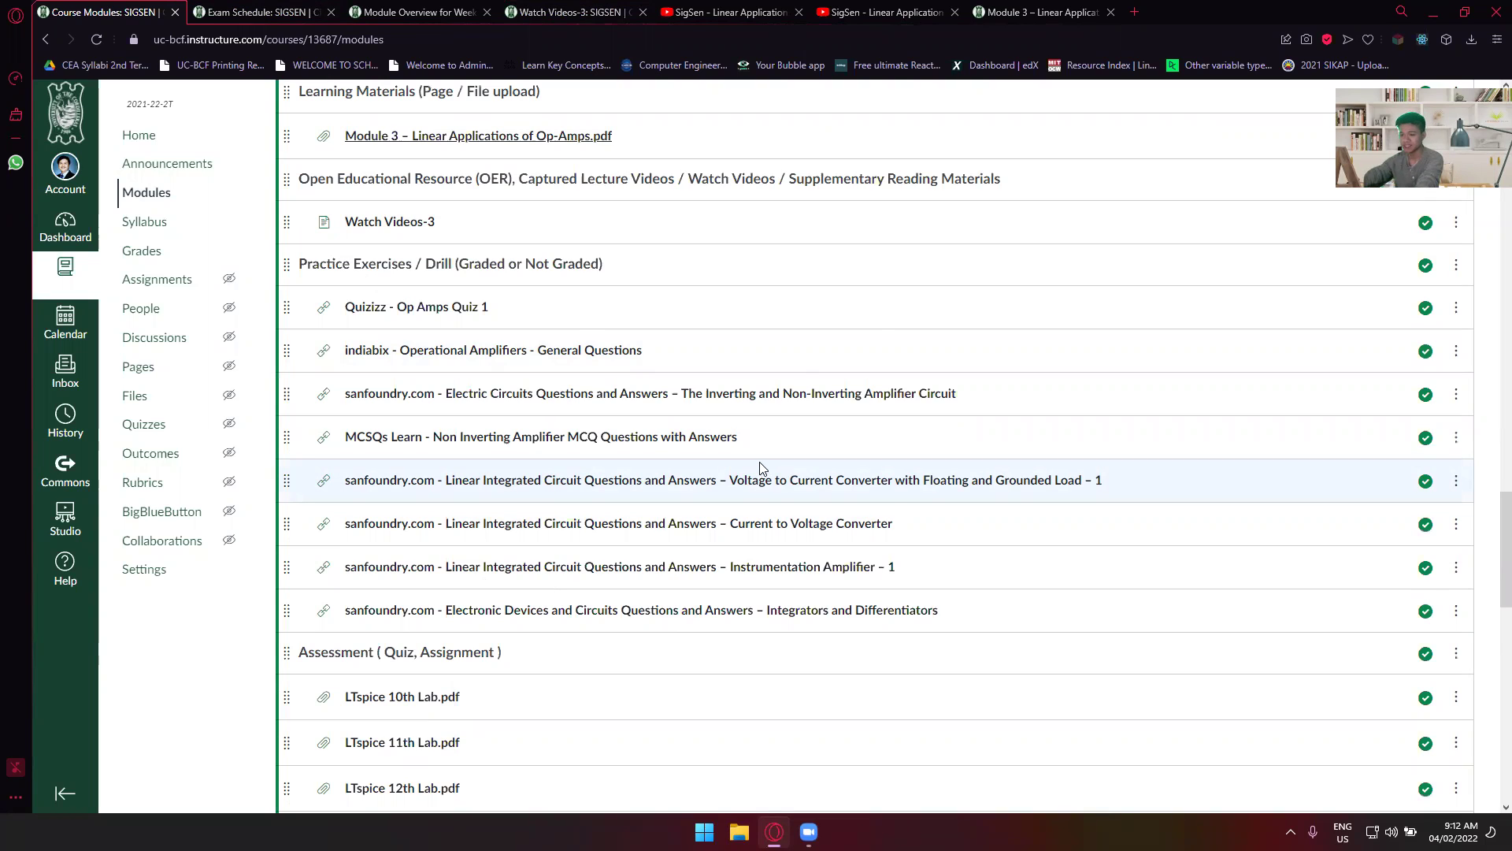
scroll(449, 611, "down", 2)
scroll(422, 575, "down", 2)
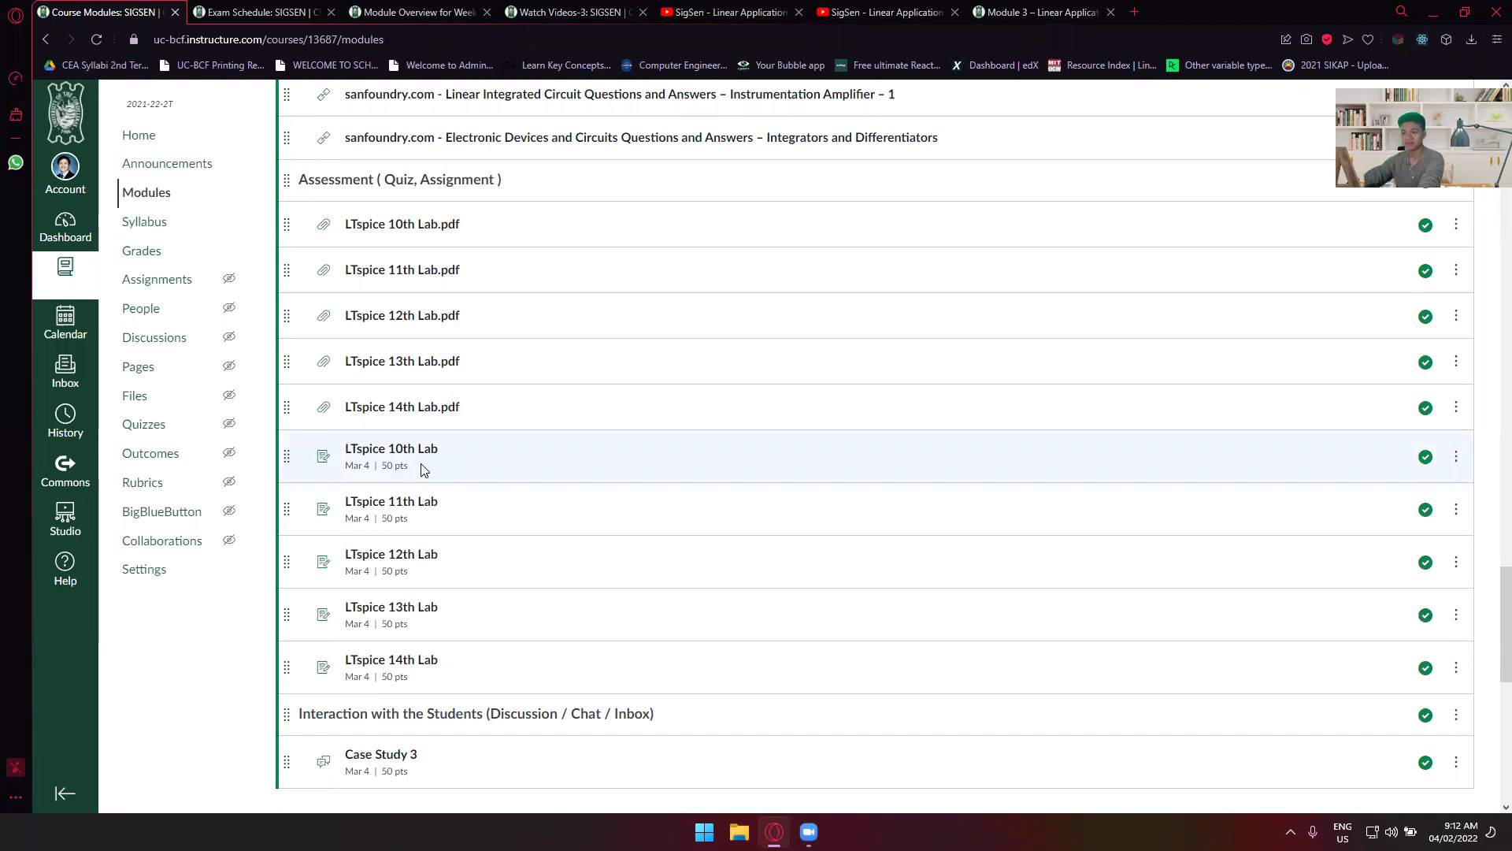
scroll(458, 419, "up", 3)
scroll(455, 422, "up", 1)
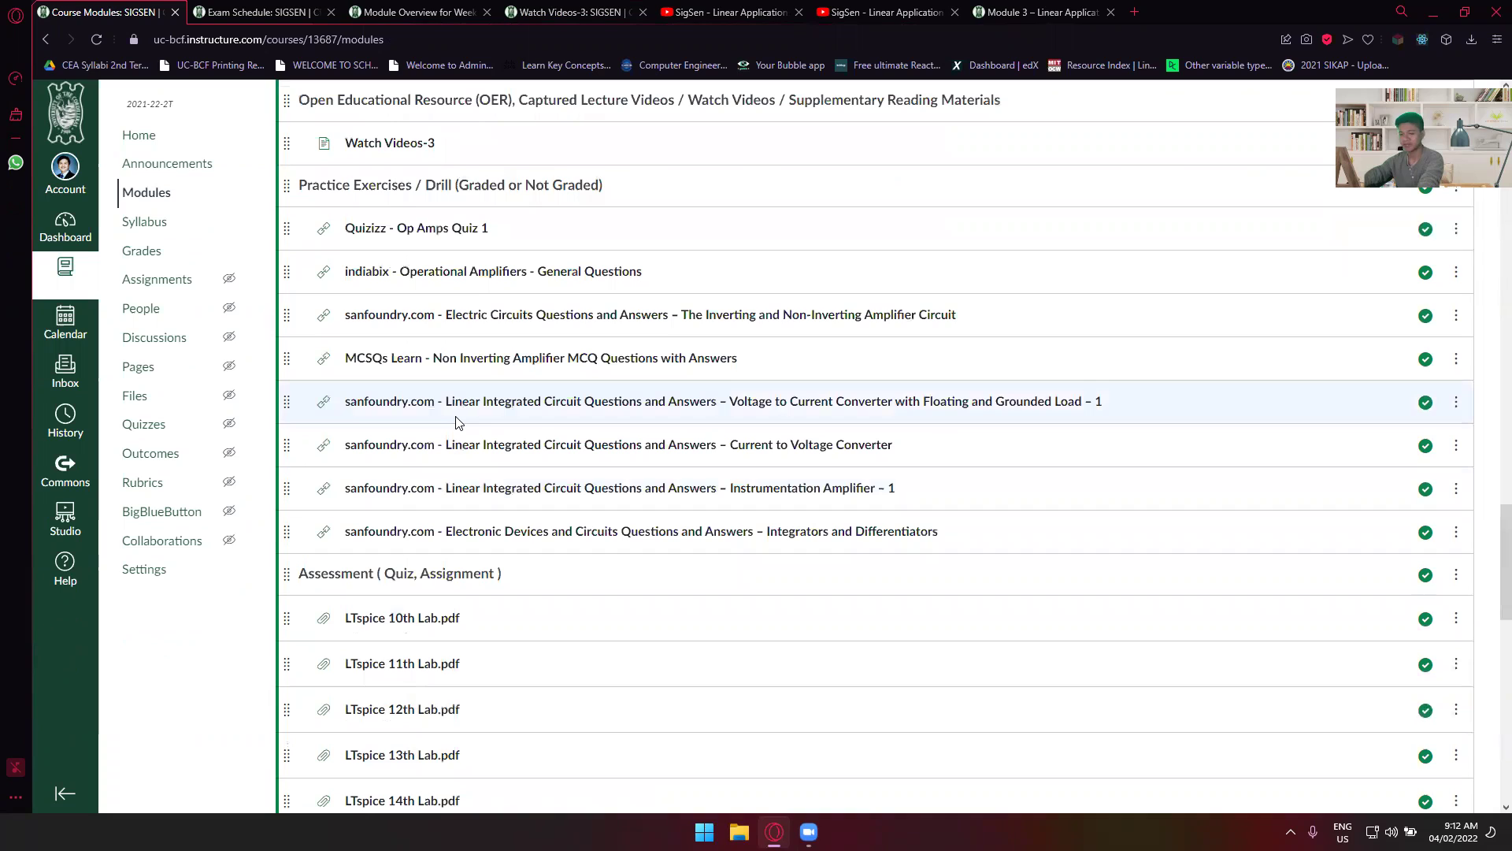
scroll(457, 427, "down", 2)
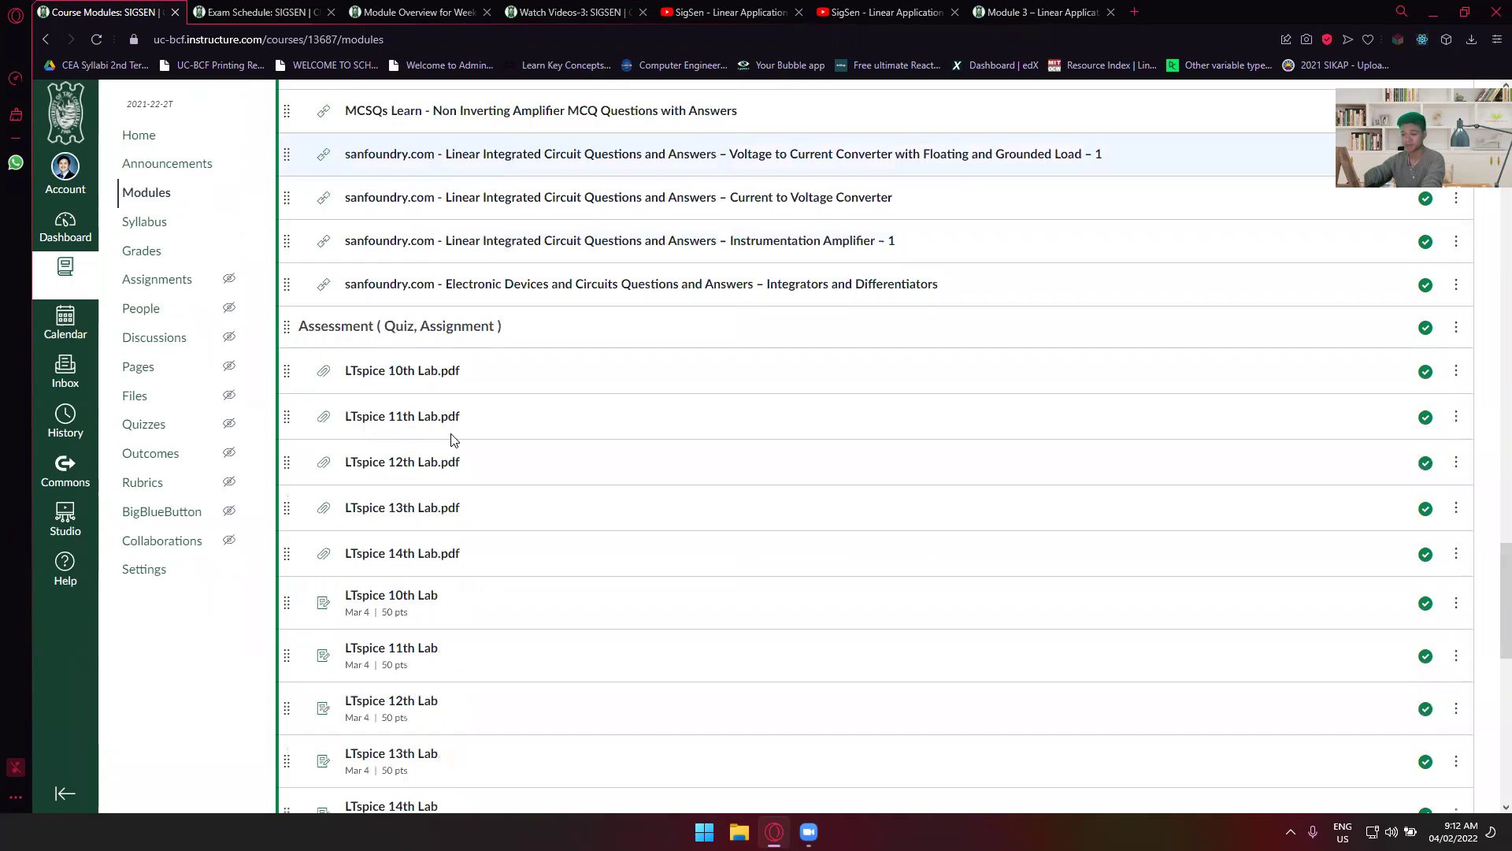
scroll(401, 490, "down", 1)
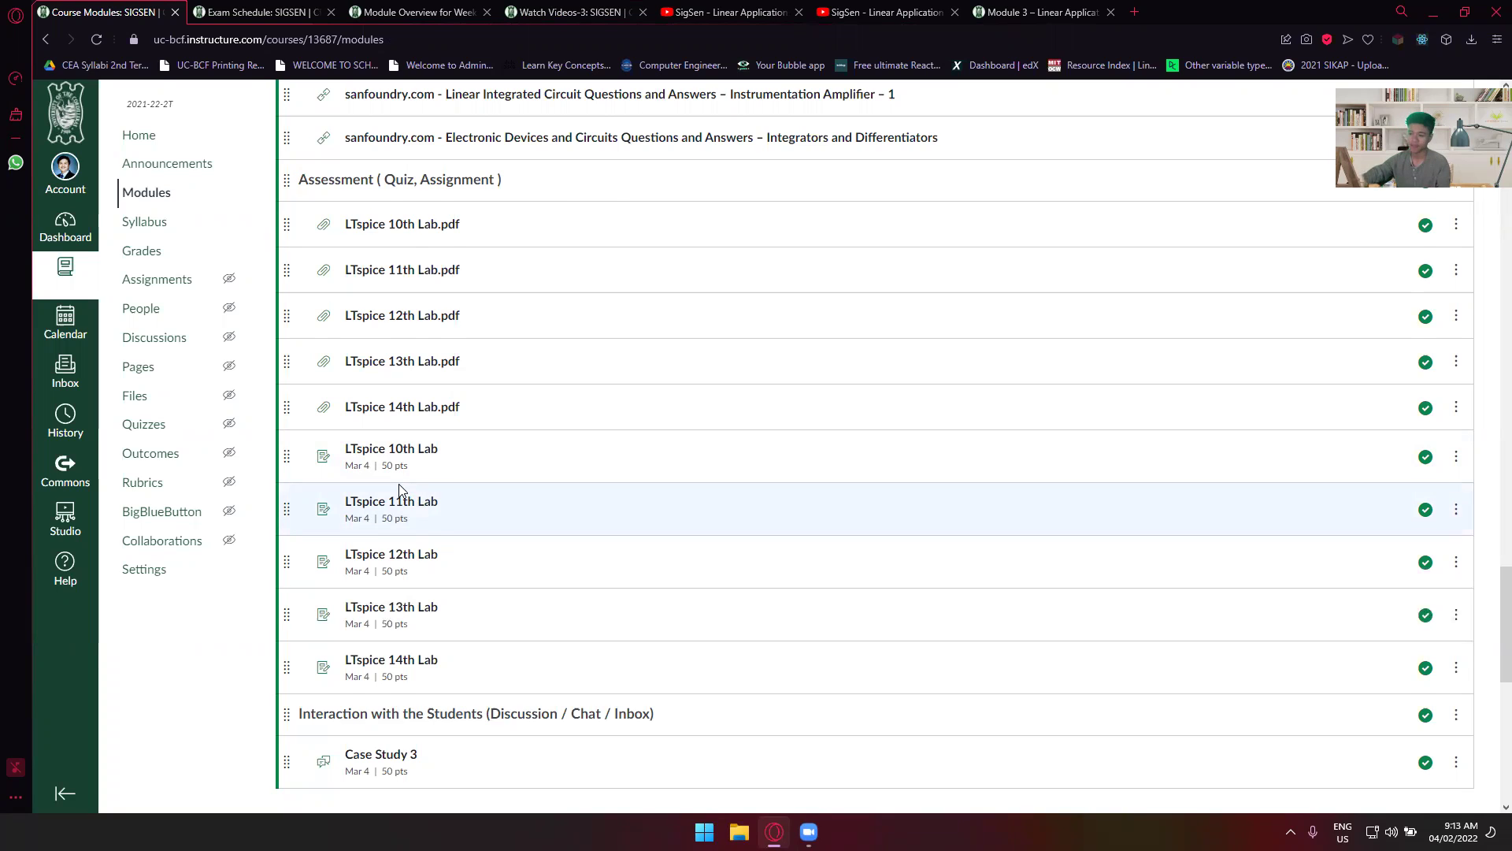
scroll(399, 483, "up", 1)
scroll(438, 441, "up", 2)
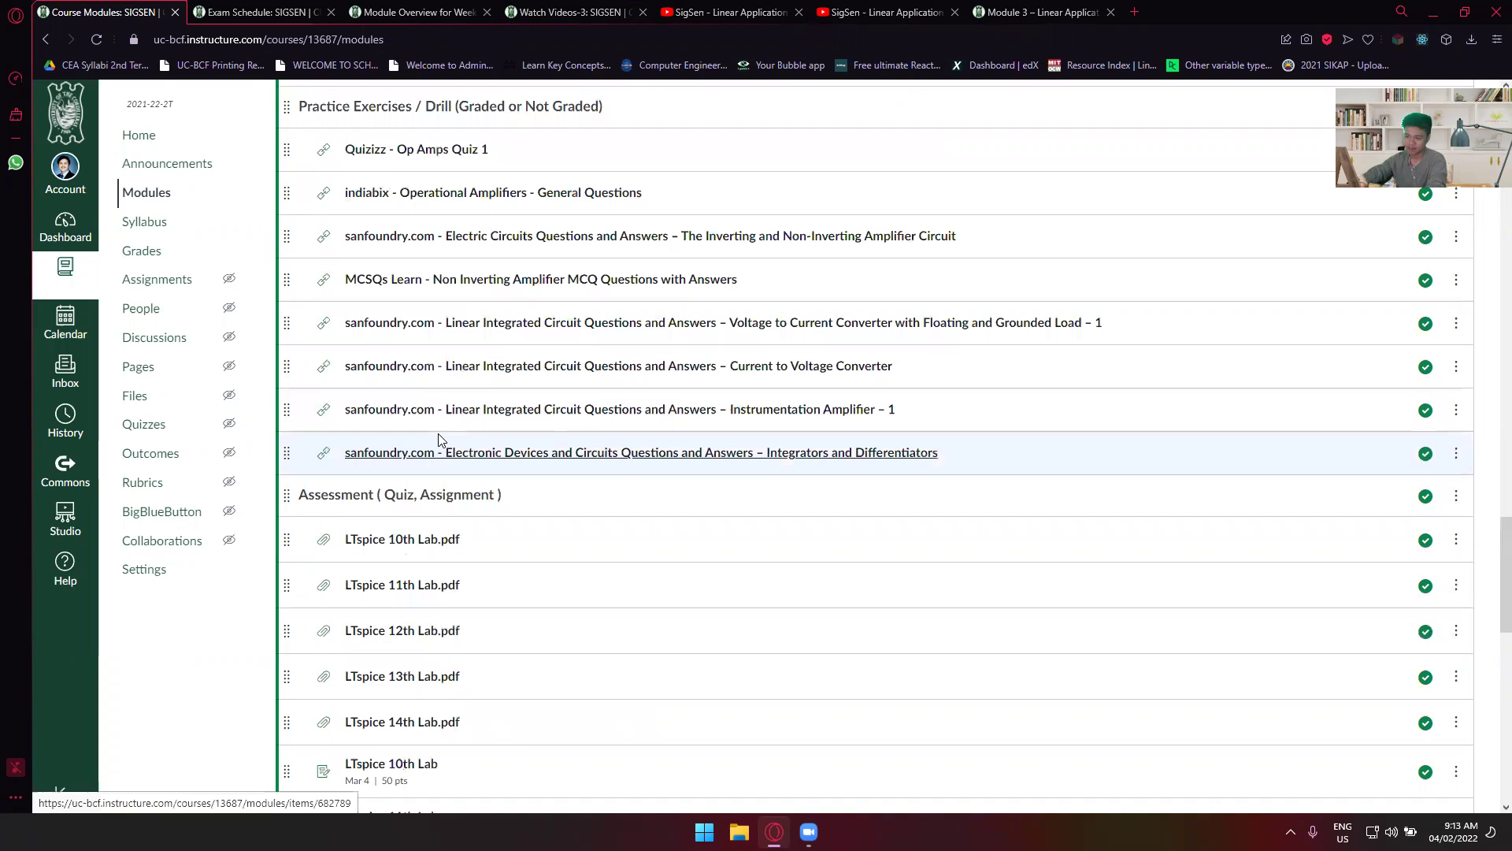
mouse_move(539, 279)
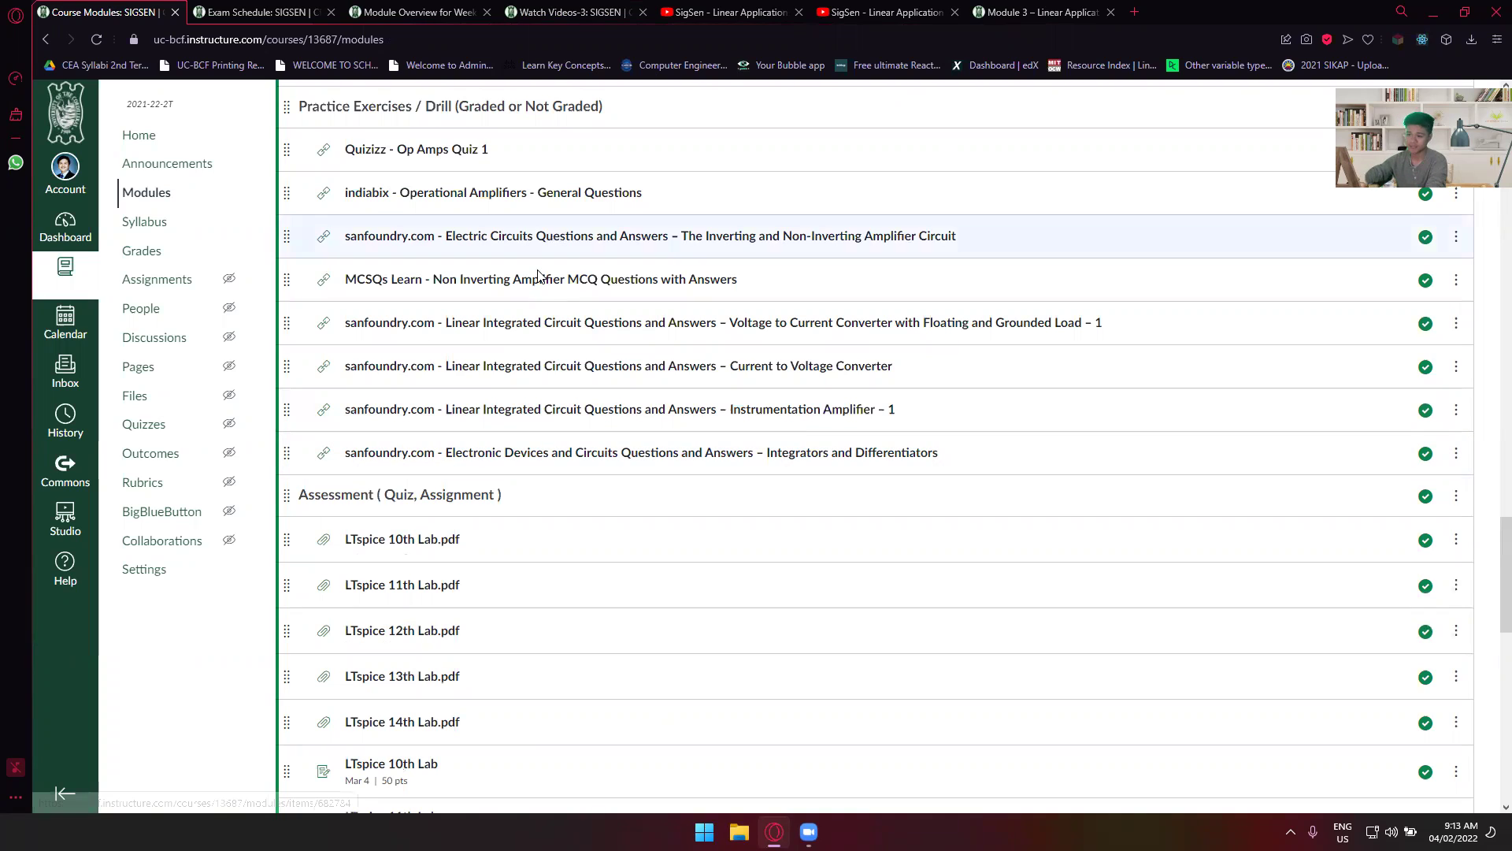
scroll(494, 343, "down", 3)
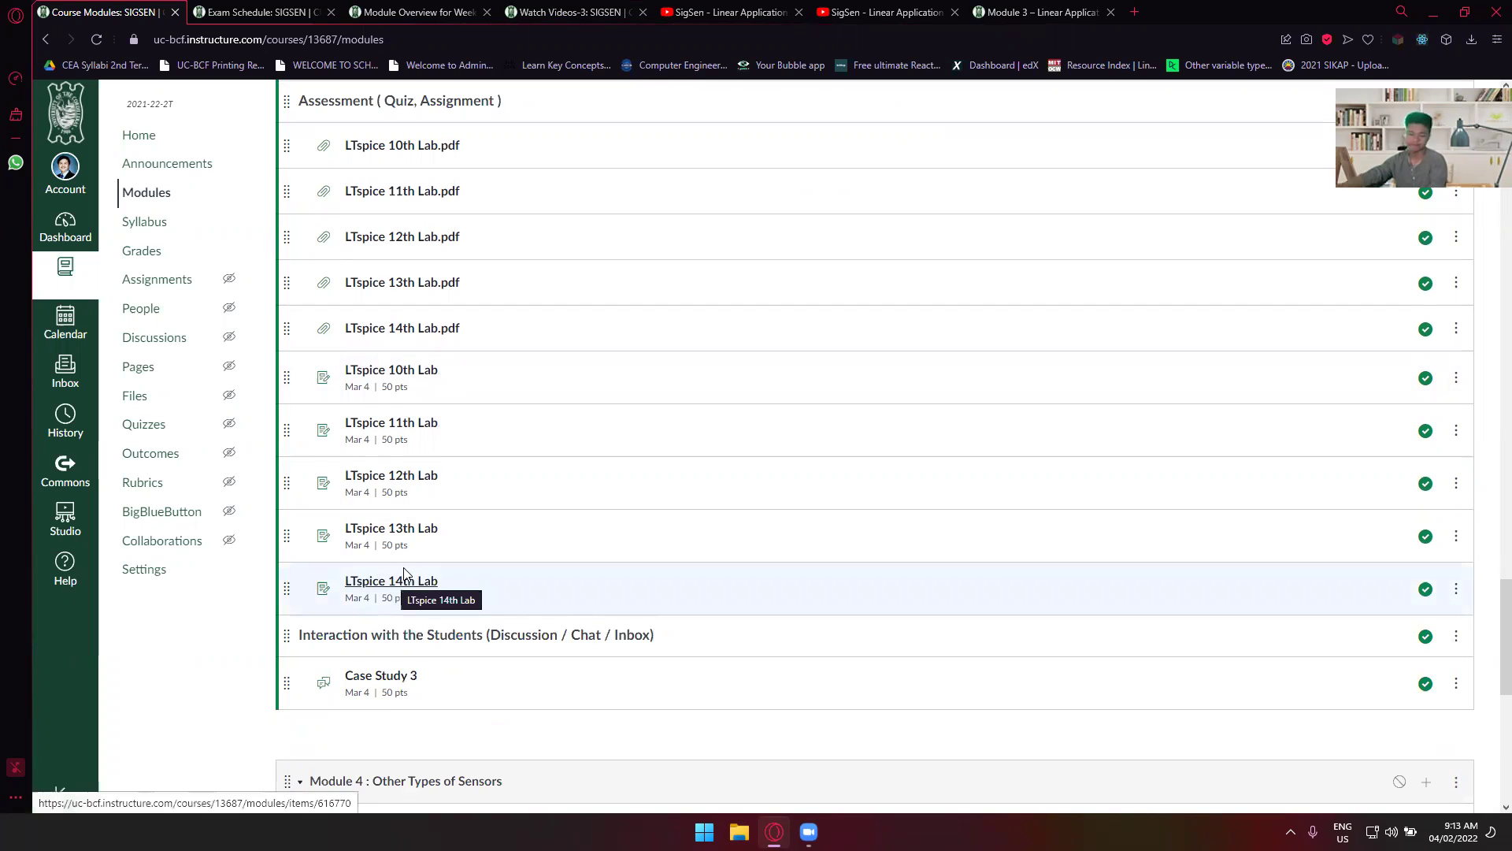
scroll(1490, 631, "up", 1)
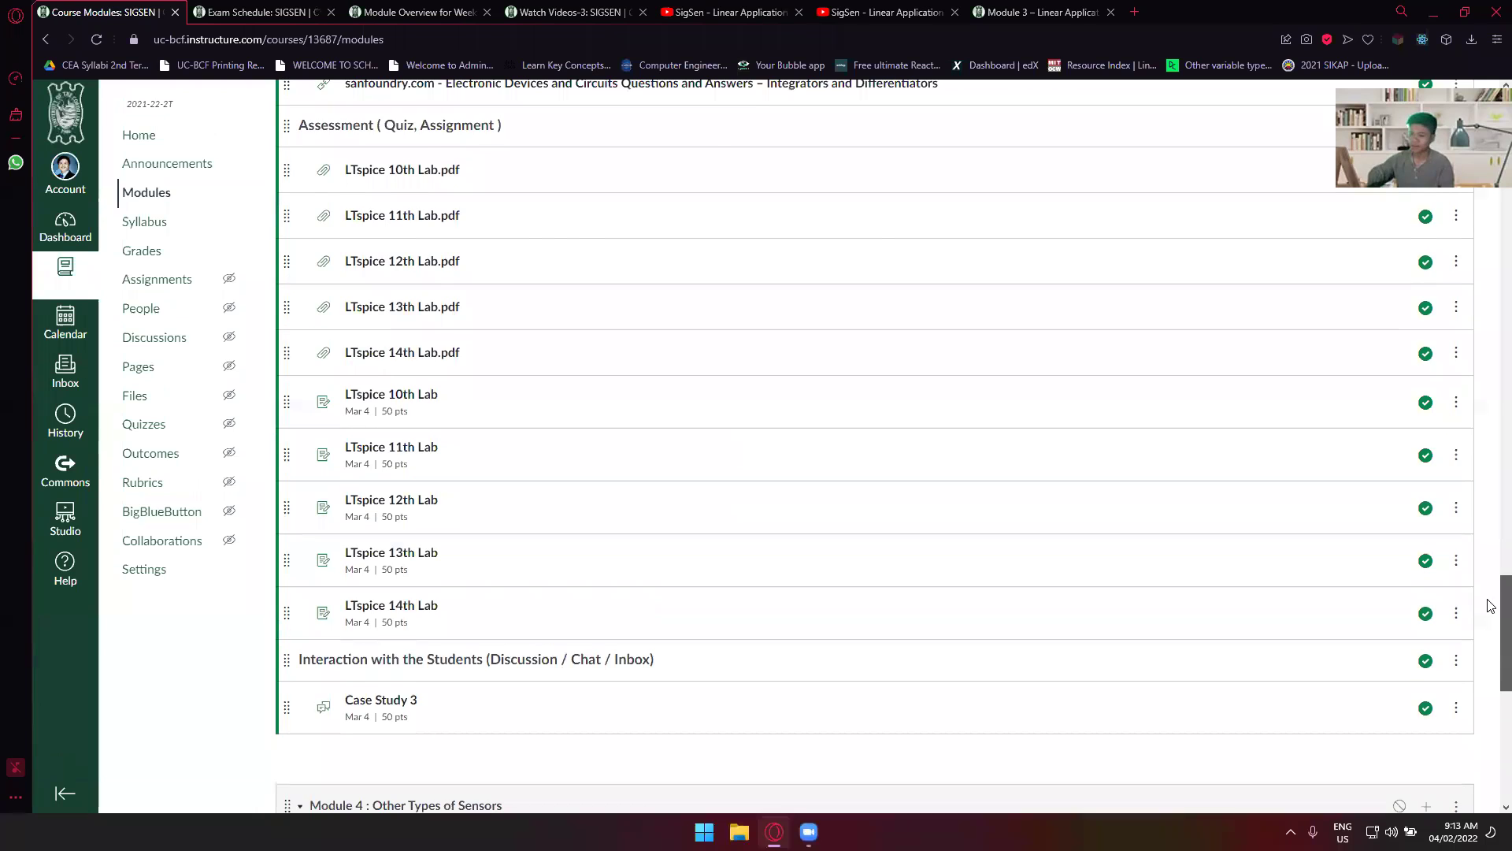
scroll(1490, 578, "up", 2)
scroll(1490, 533, "up", 3)
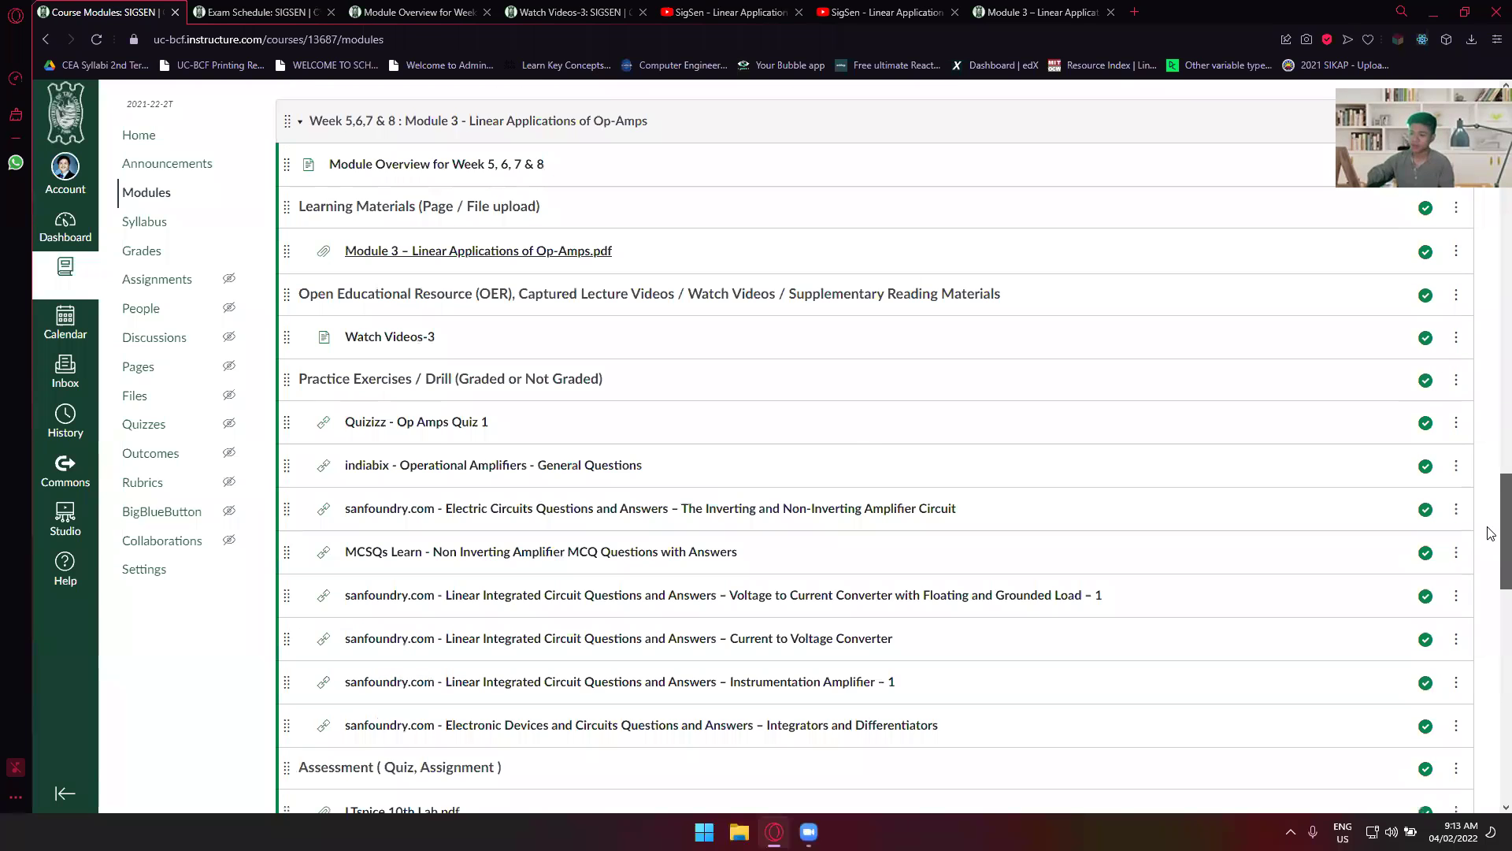
scroll(1490, 540, "down", 1)
scroll(1490, 545, "down", 1)
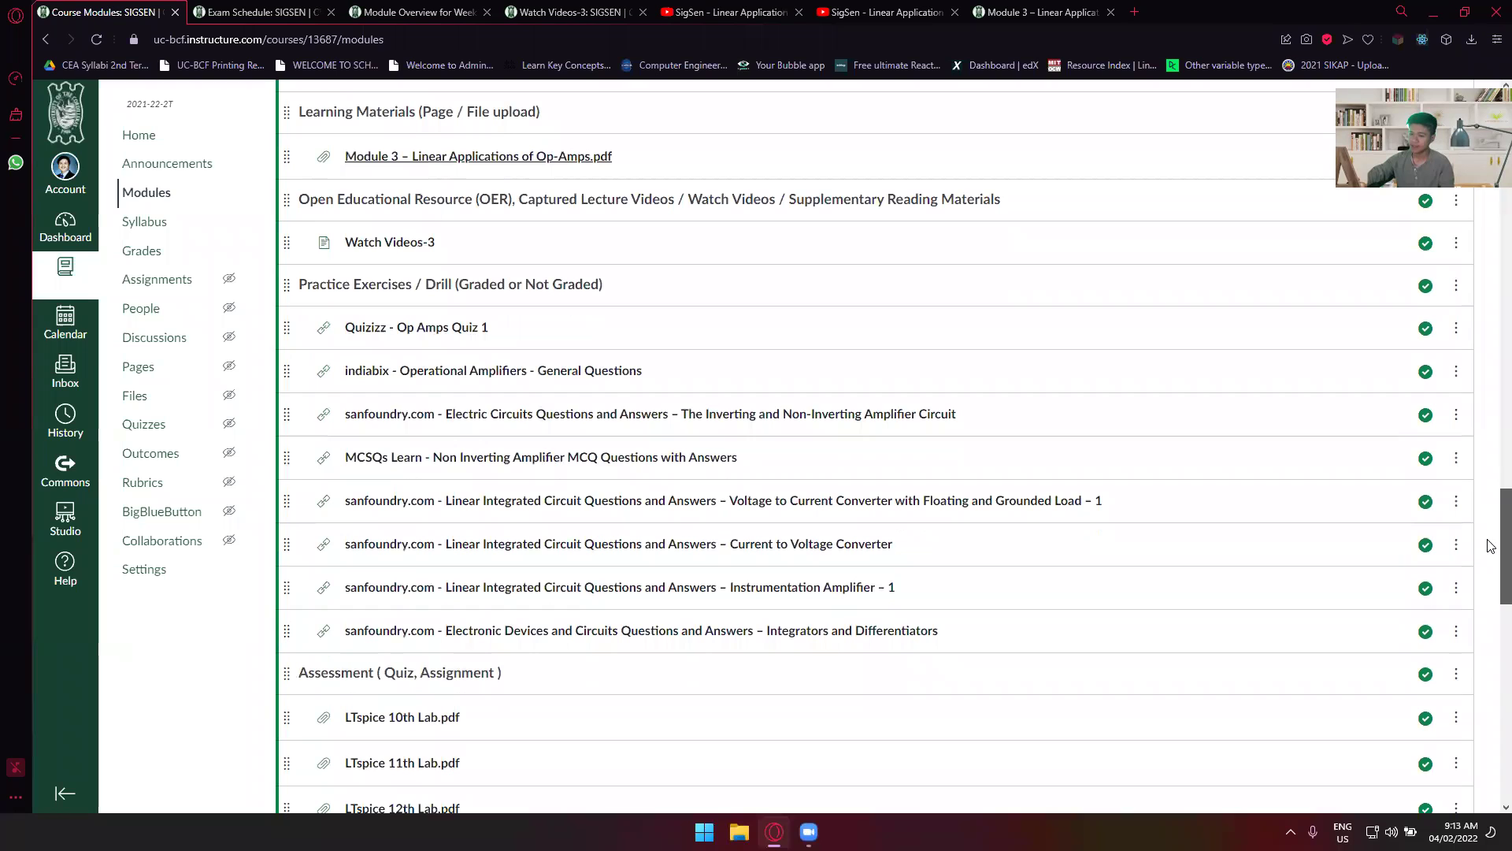
scroll(917, 583, "down", 1)
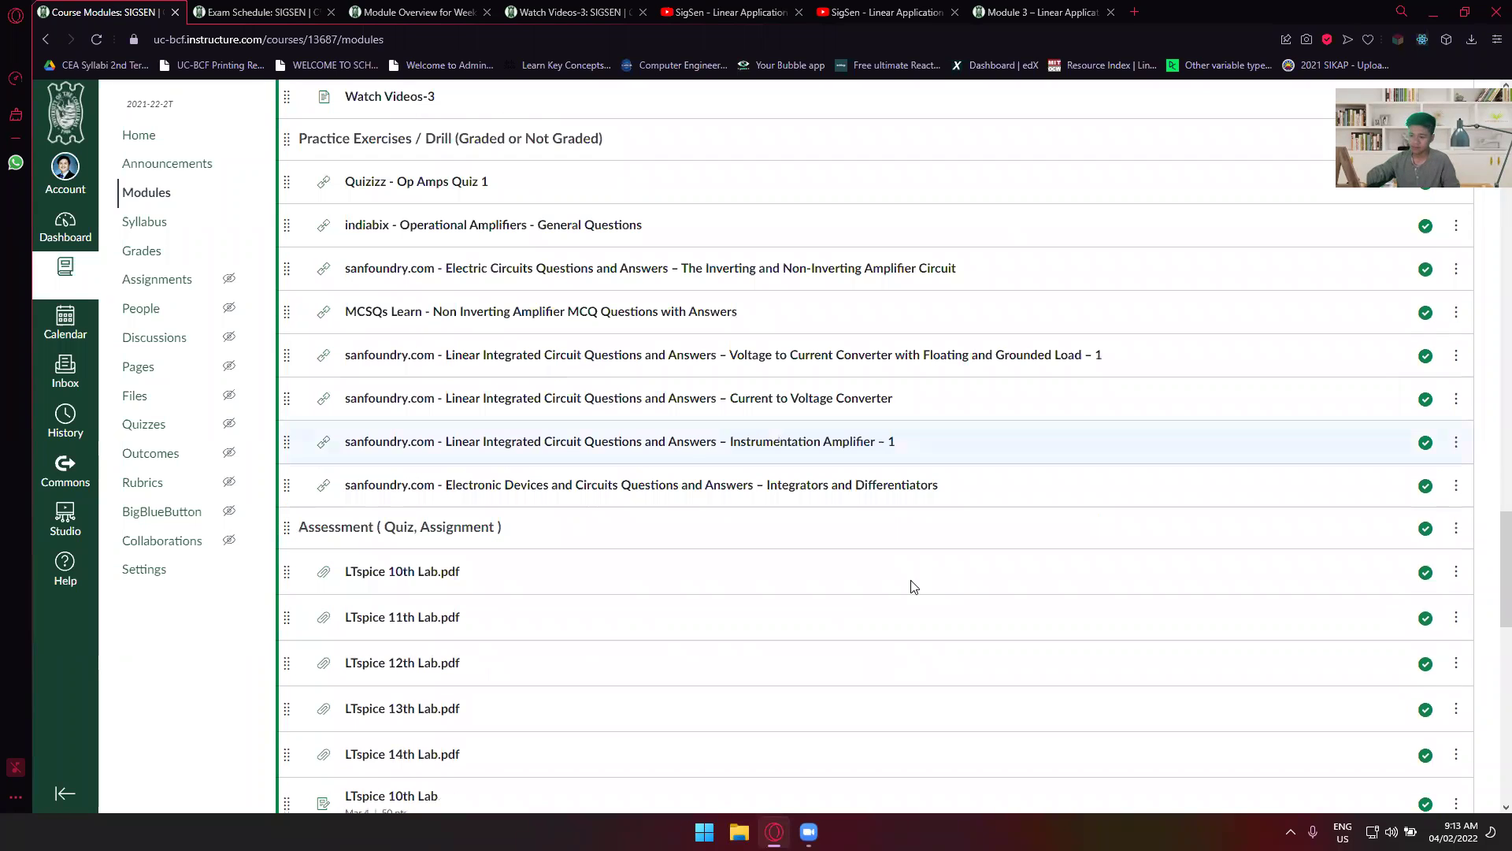
scroll(909, 591, "down", 1)
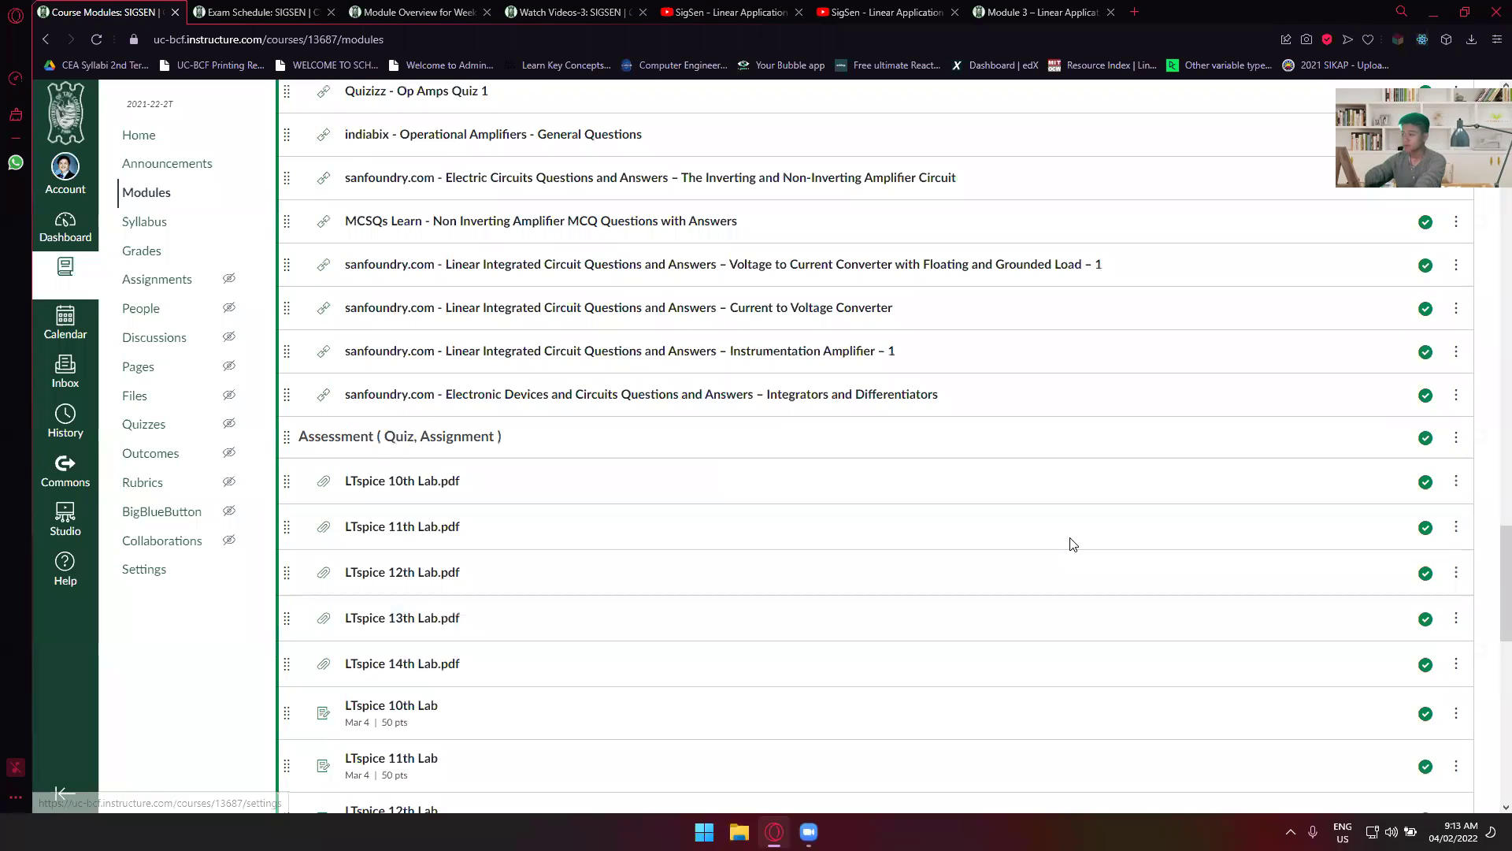
scroll(1489, 557, "down", 1)
scroll(1491, 565, "down", 1)
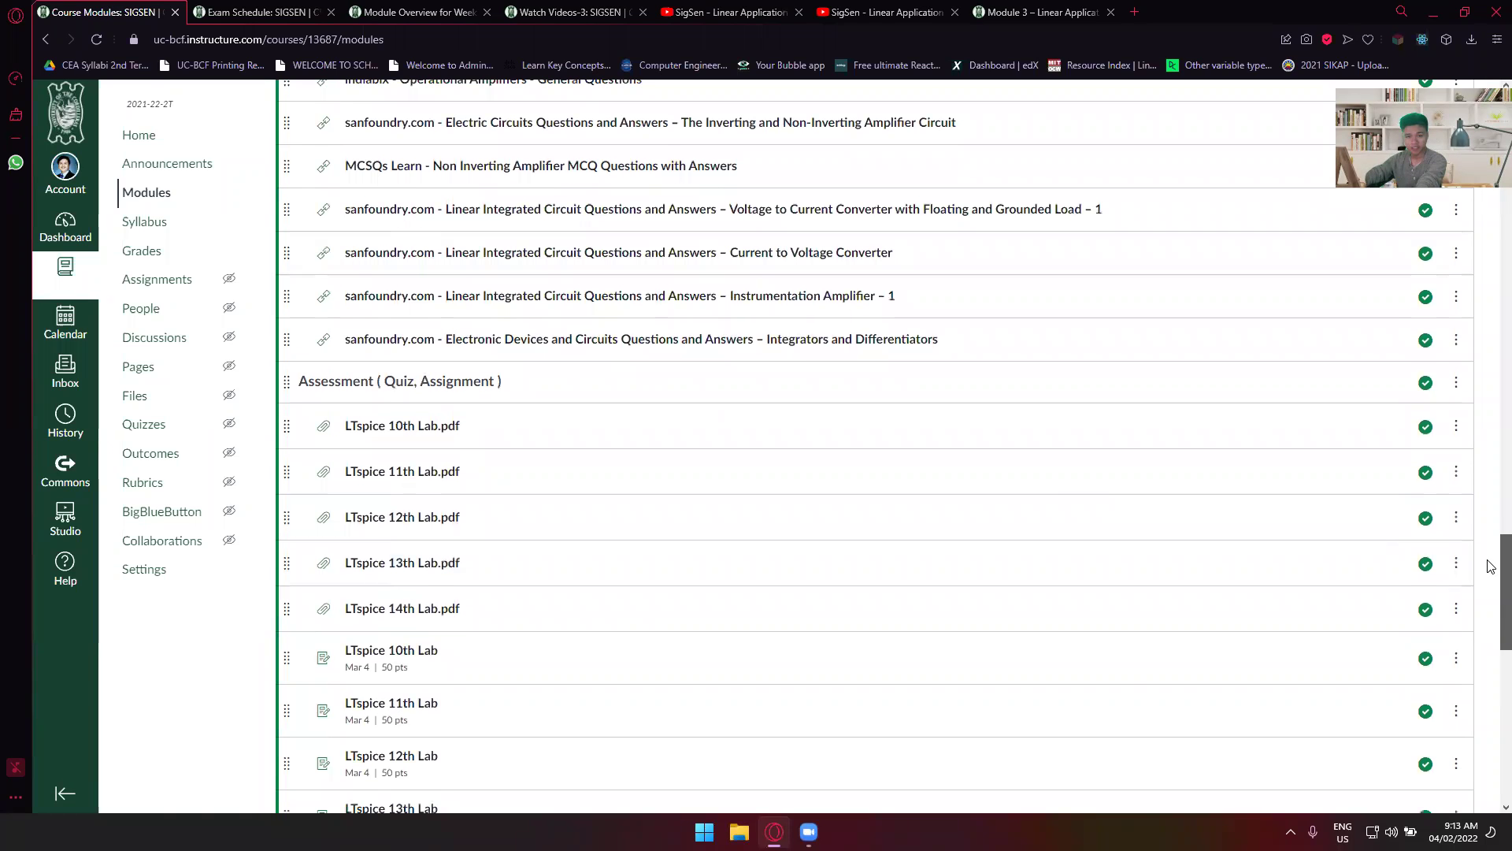
scroll(1490, 567, "down", 1)
scroll(1490, 573, "down", 1)
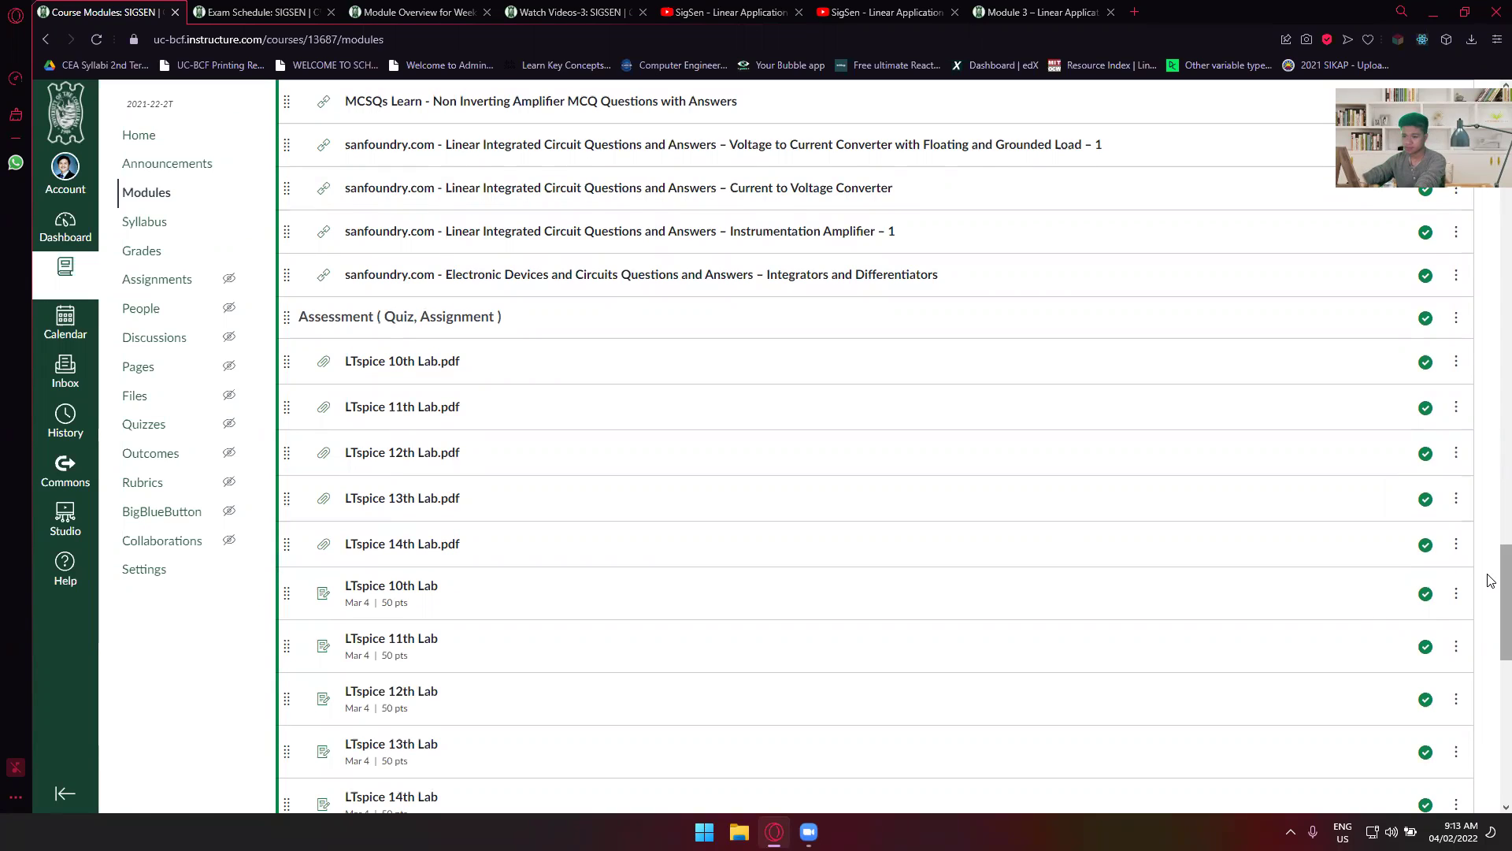
scroll(1491, 543, "up", 4)
scroll(1491, 528, "up", 1)
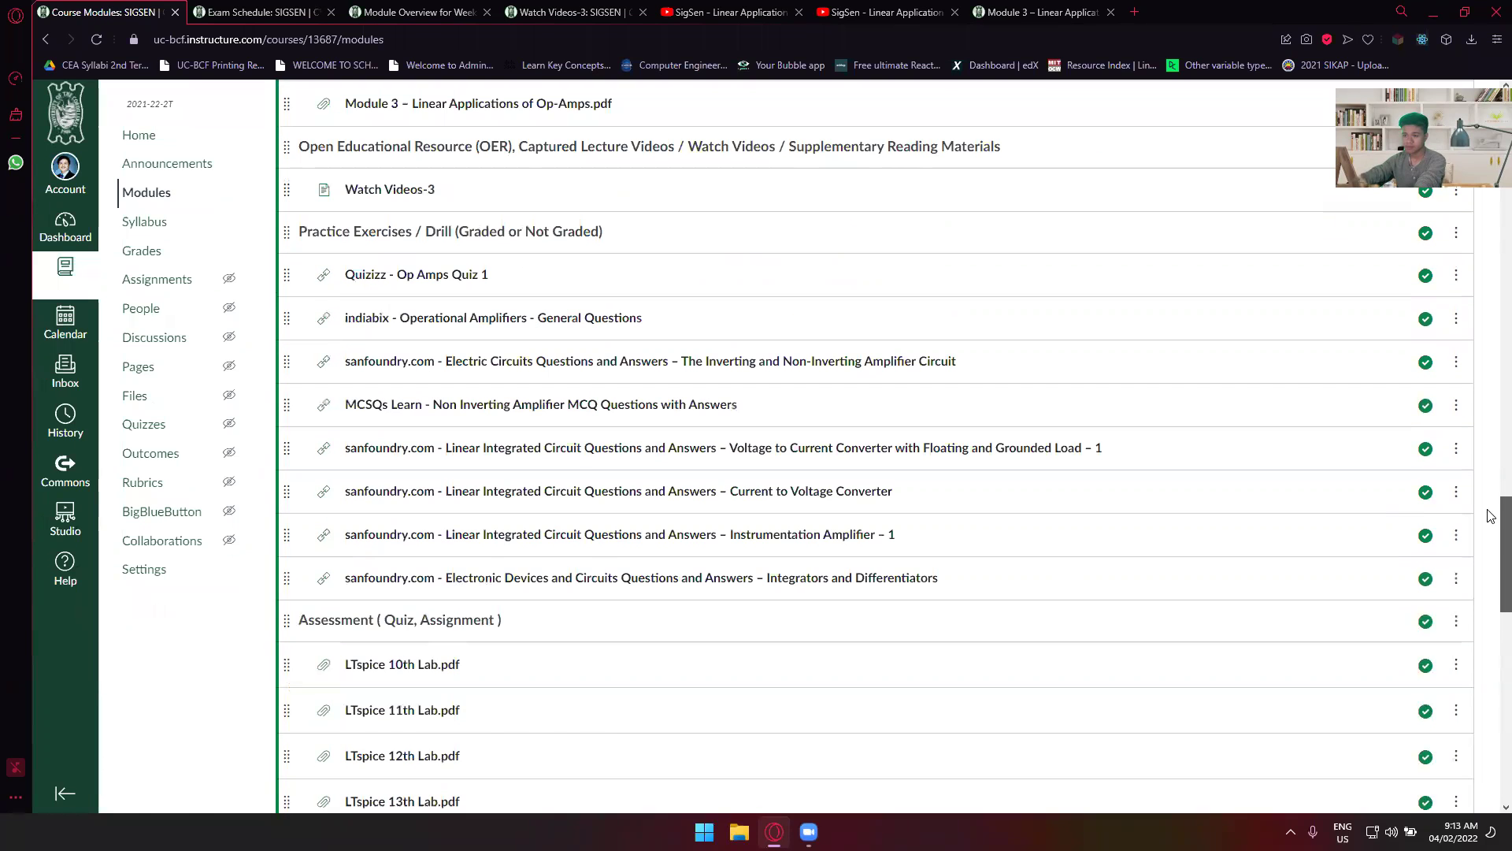
scroll(1491, 504, "up", 3)
scroll(1475, 543, "up", 1)
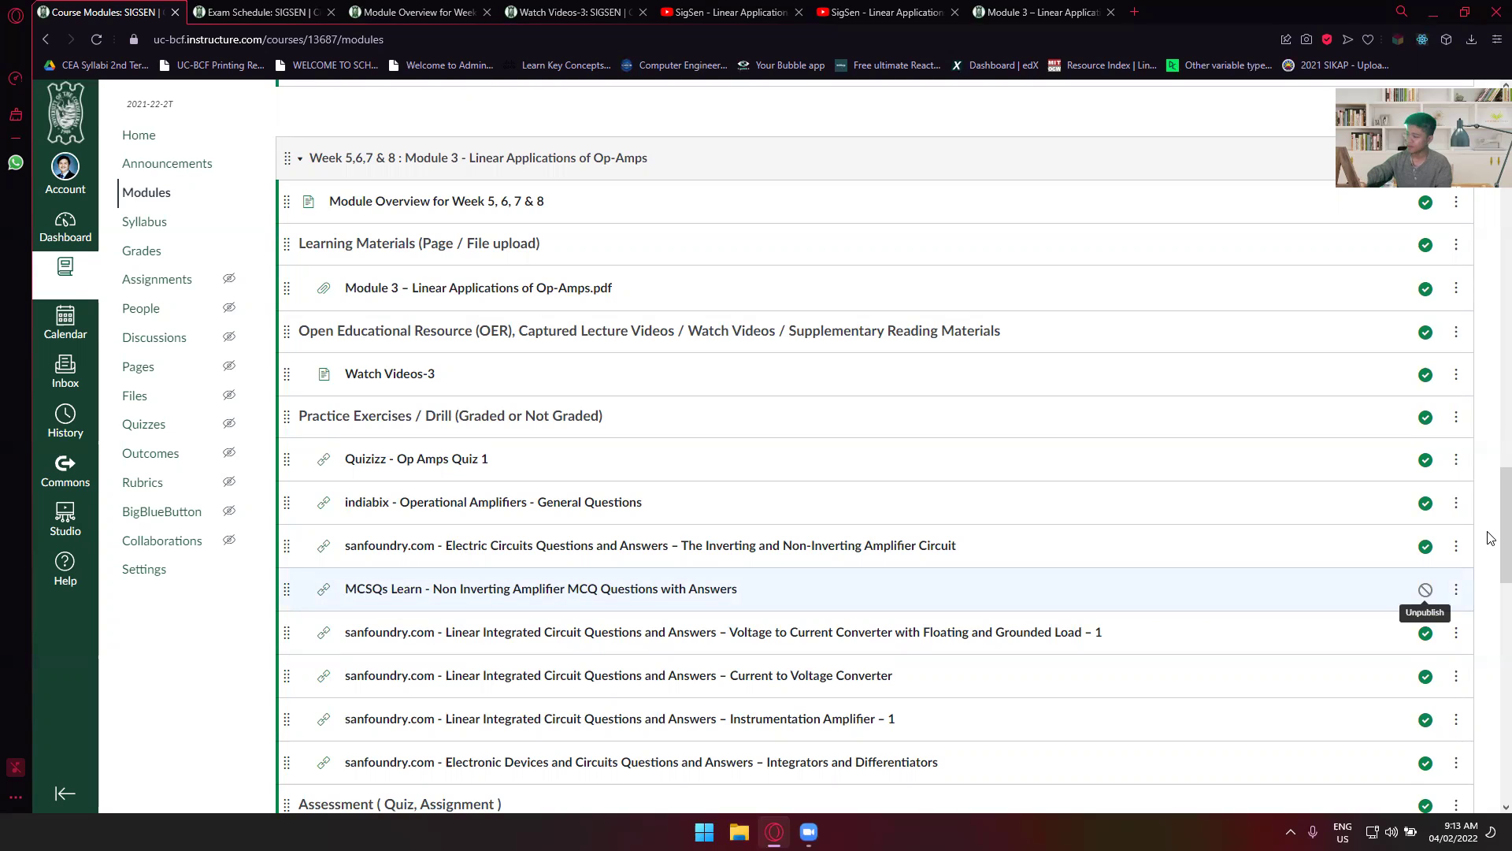
scroll(1489, 553, "down", 1)
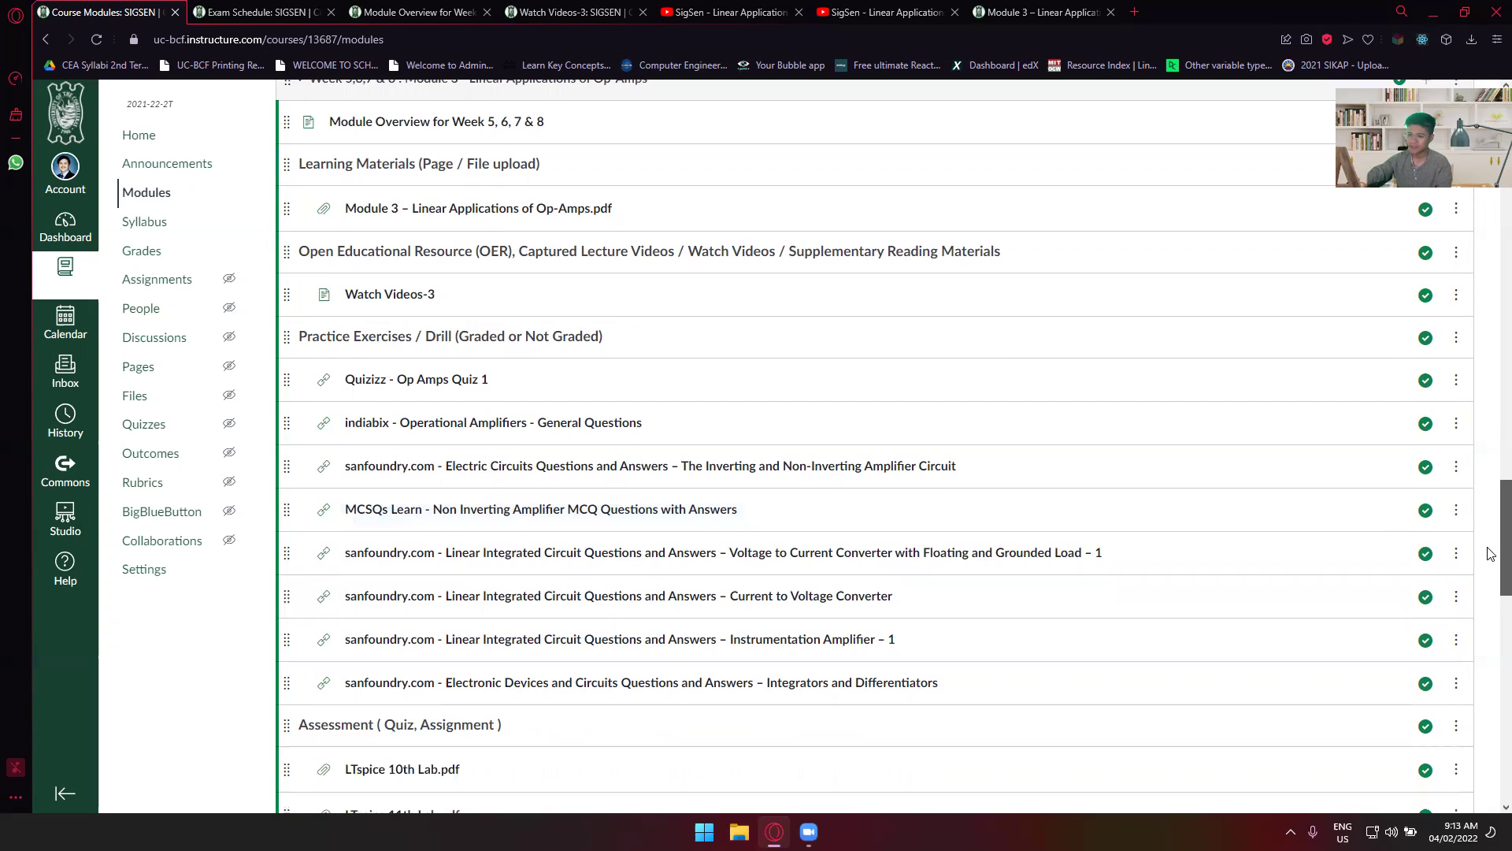
scroll(1032, 551, "down", 1)
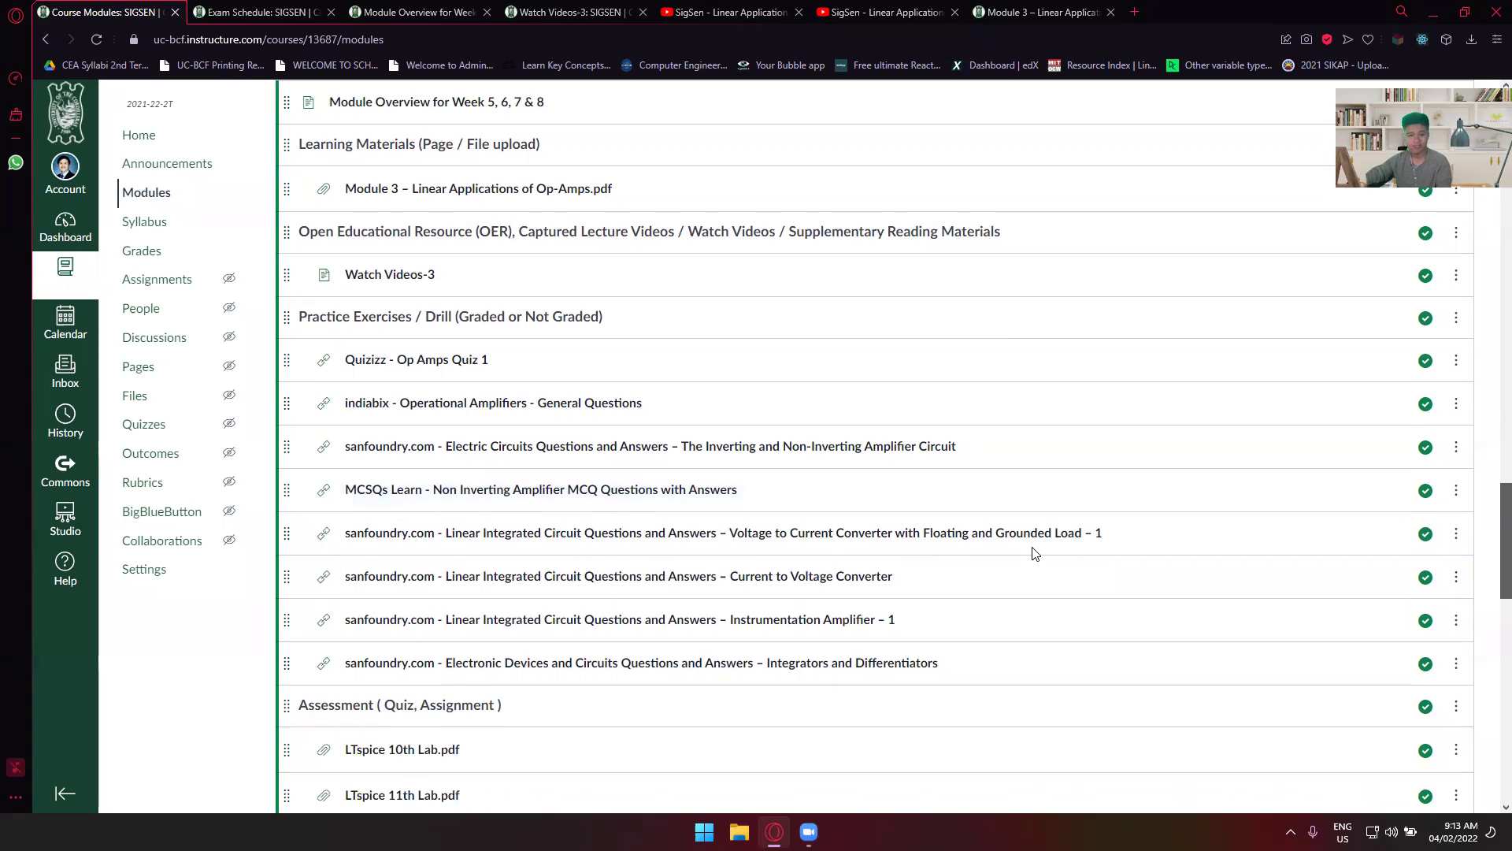